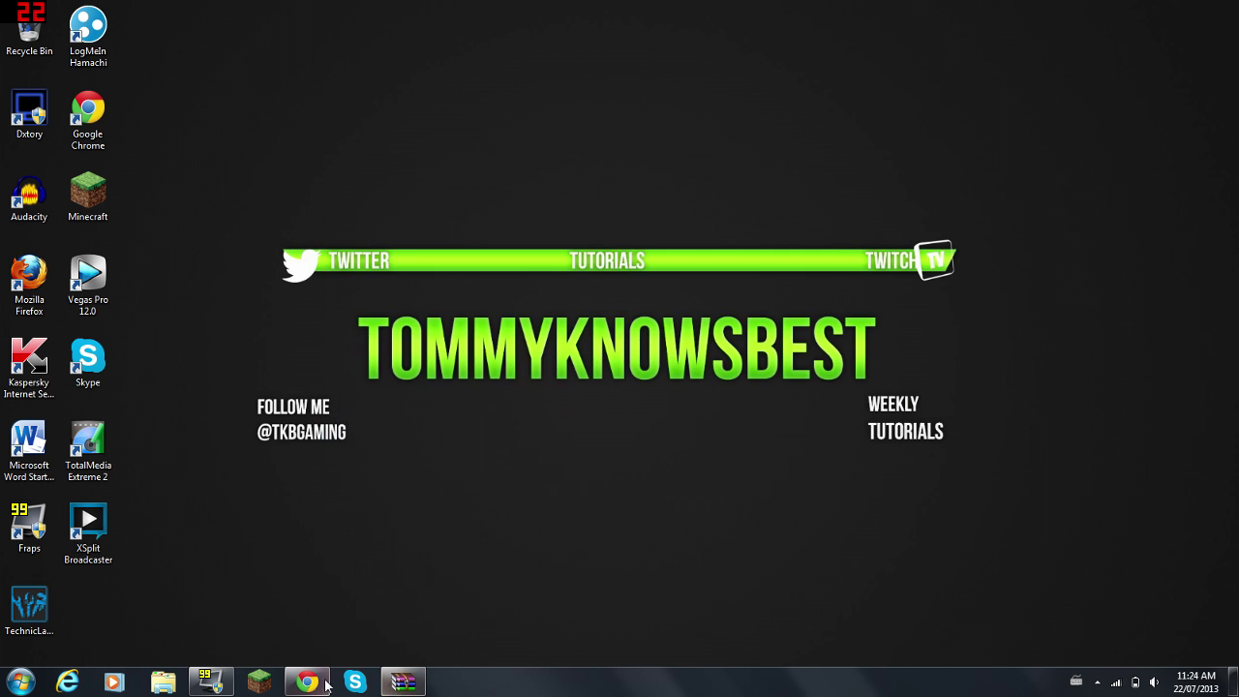
Step: Switch to Chrome and examine the Ultra, Standard and Light OptiFine downloads for Minecraft 1.6.2 and the older versions on the 6minecraft page
{"action": "left_click", "coordinate": [323, 683]}
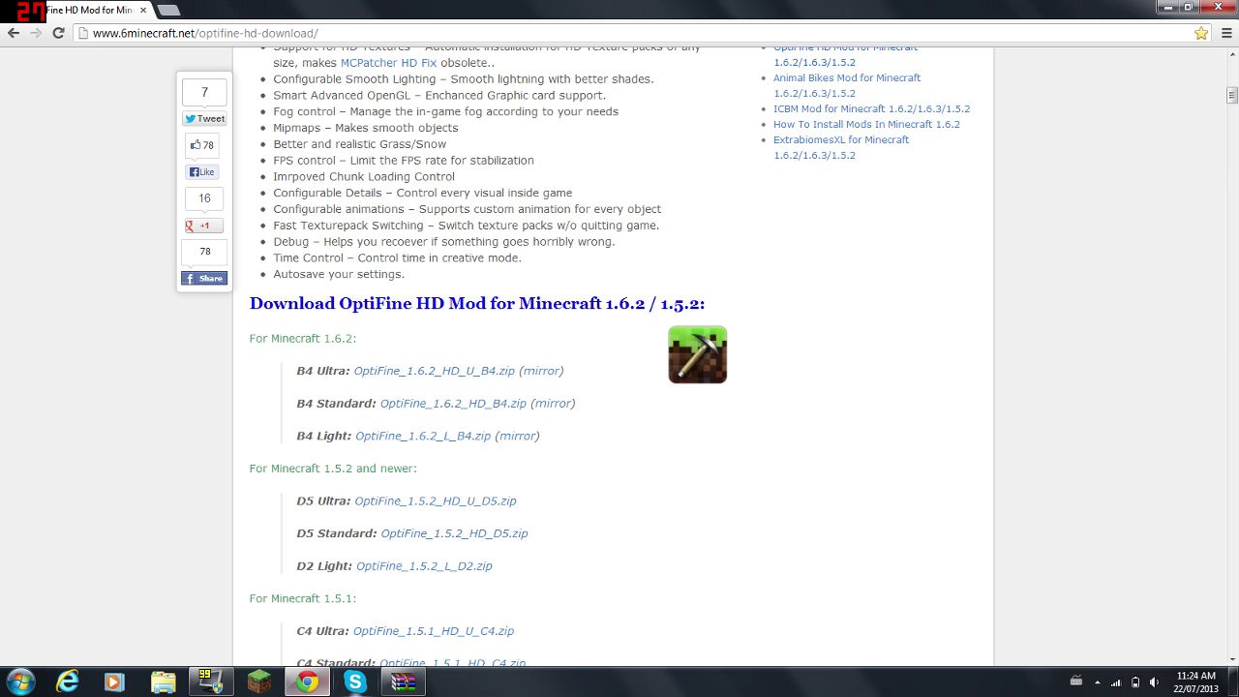
{"action": "left_click", "coordinate": [351, 27]}
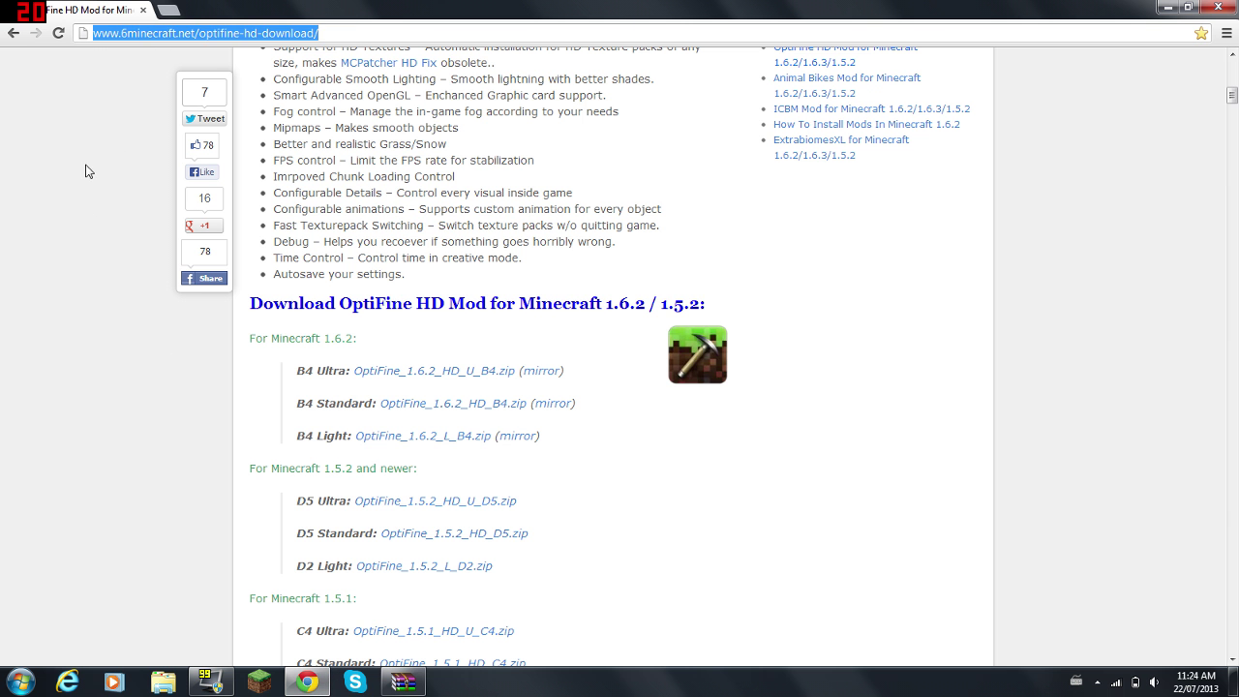
{"action": "left_click", "coordinate": [89, 171]}
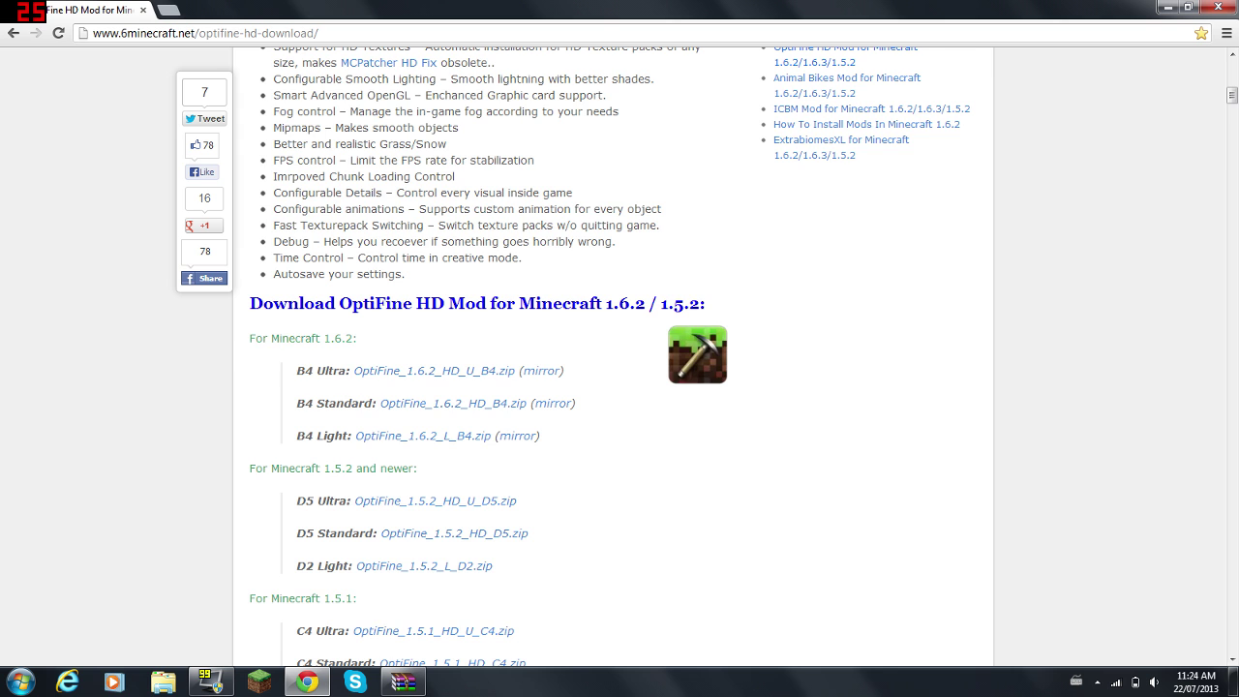
{"action": "scroll", "coordinate": [271, 290], "scroll_direction": "up", "scroll_amount": 4}
{"action": "scroll", "coordinate": [271, 291], "scroll_direction": "down", "scroll_amount": 5}
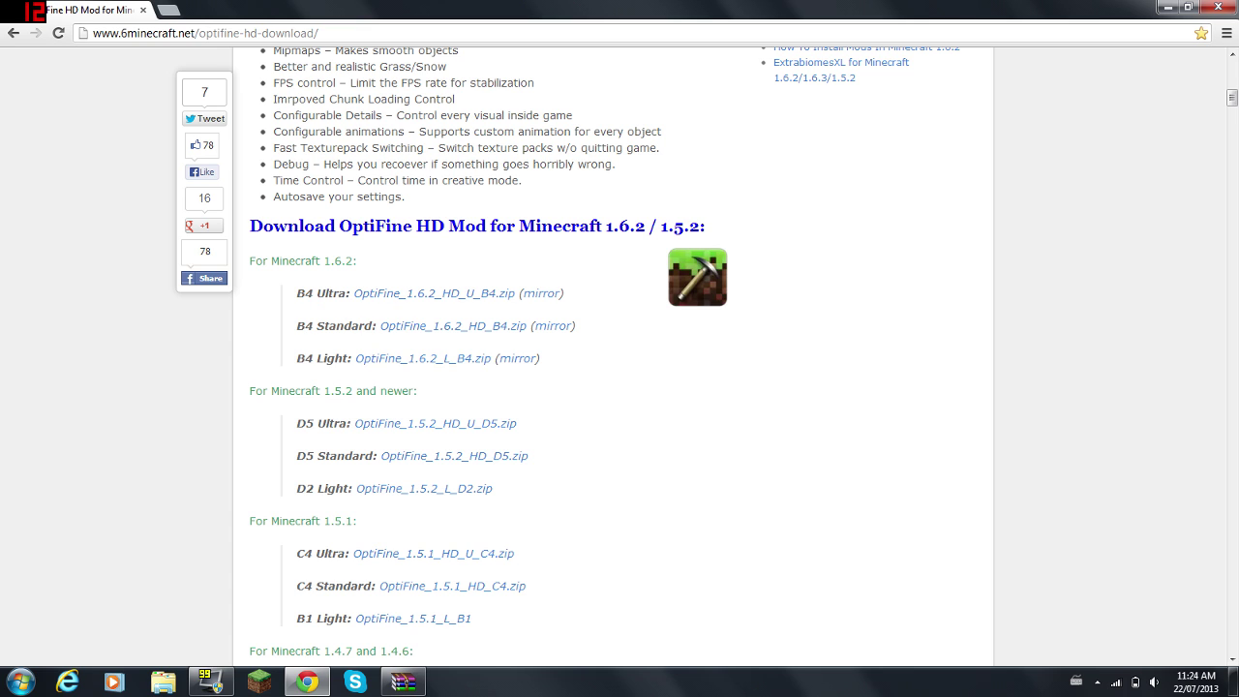
{"action": "left_click_drag", "start_coordinate": [326, 292], "coordinate": [341, 293]}
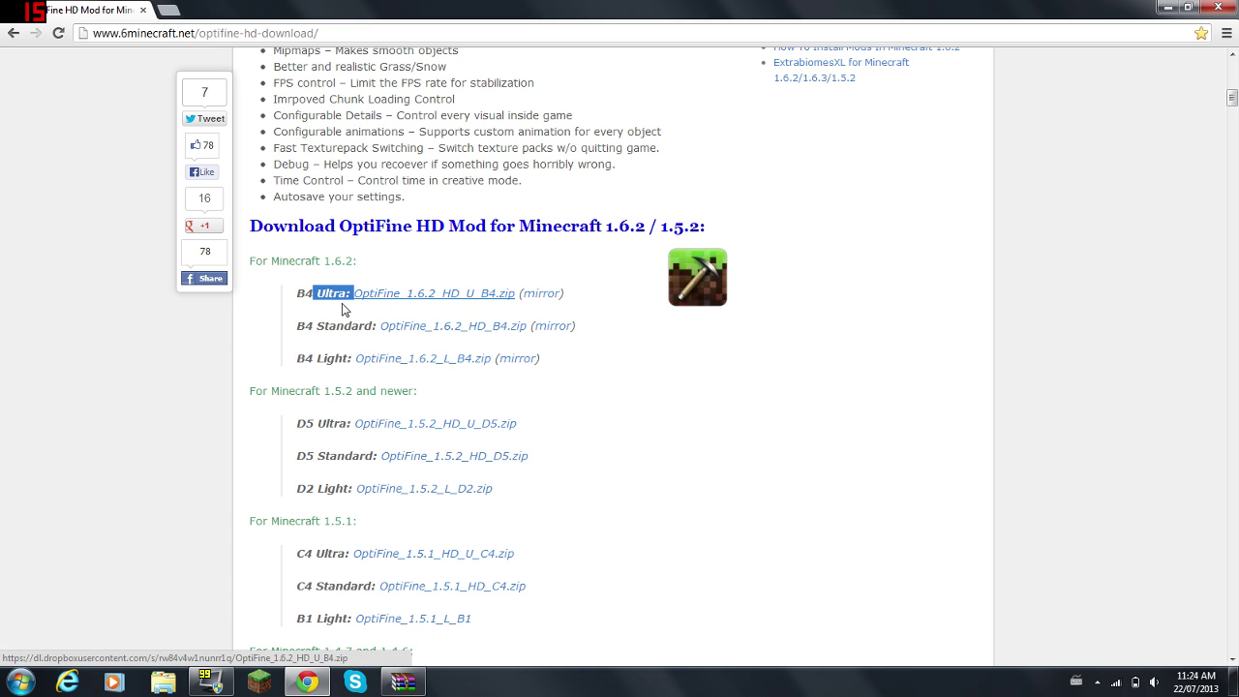
{"action": "left_click", "coordinate": [265, 300]}
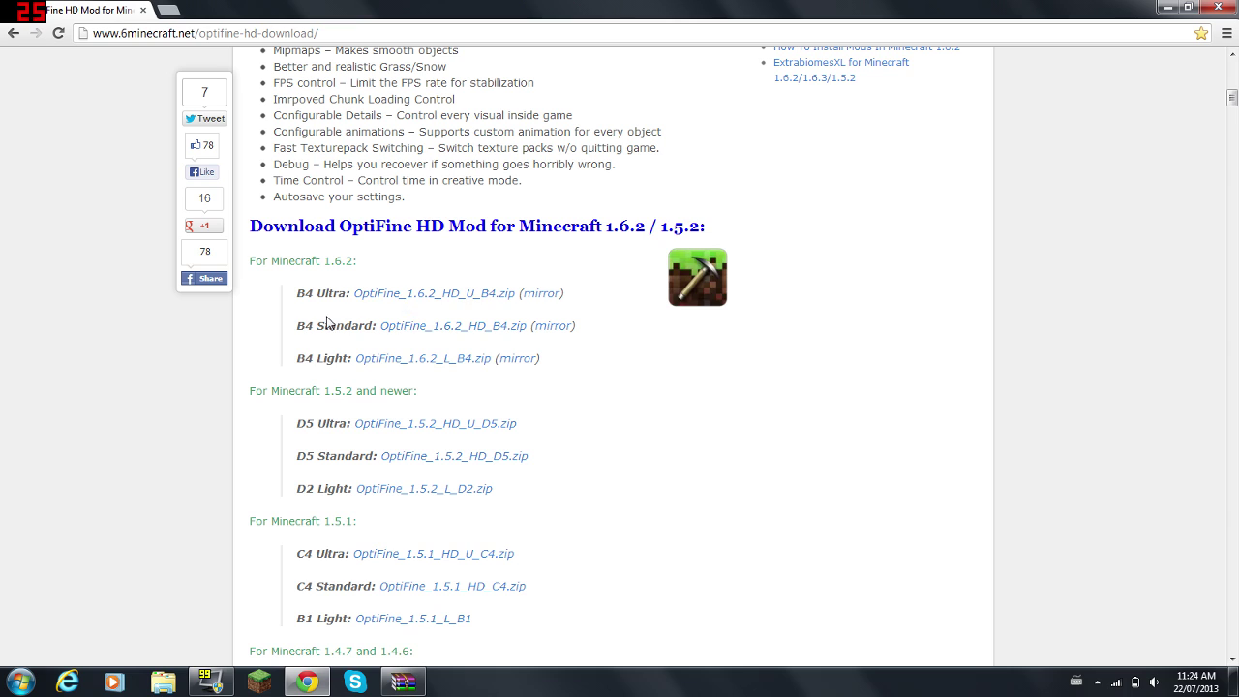
{"action": "left_click_drag", "start_coordinate": [316, 325], "coordinate": [374, 325]}
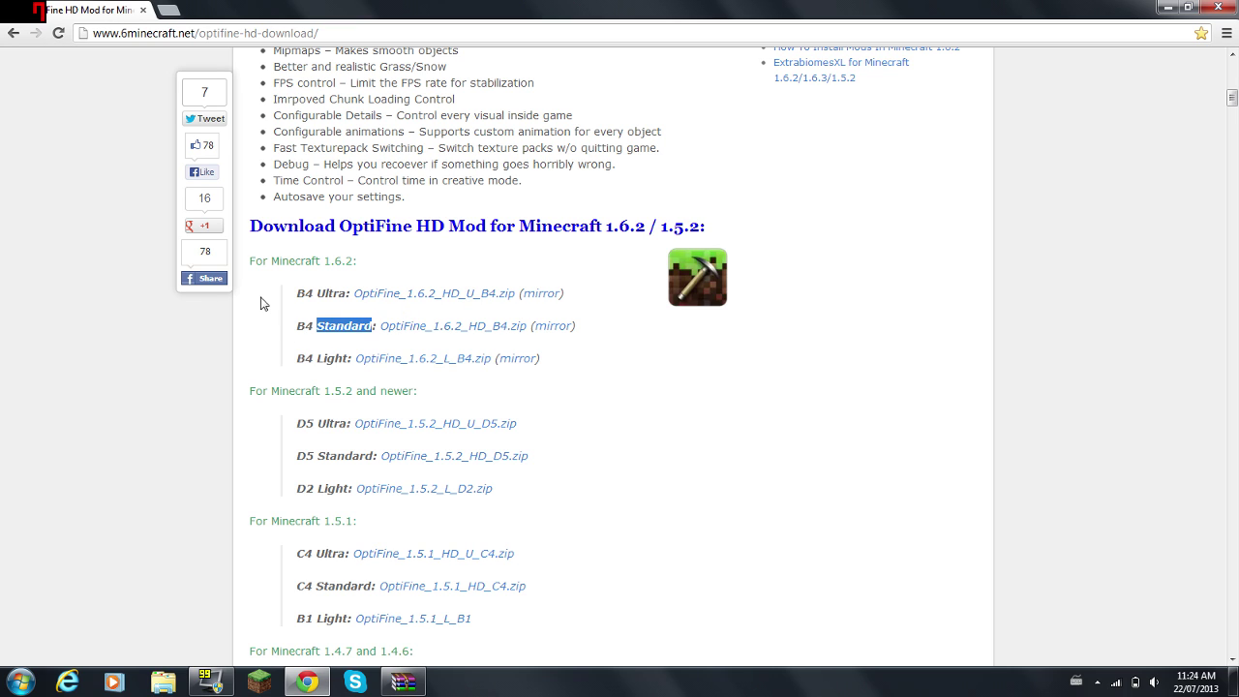
{"action": "left_click", "coordinate": [311, 317]}
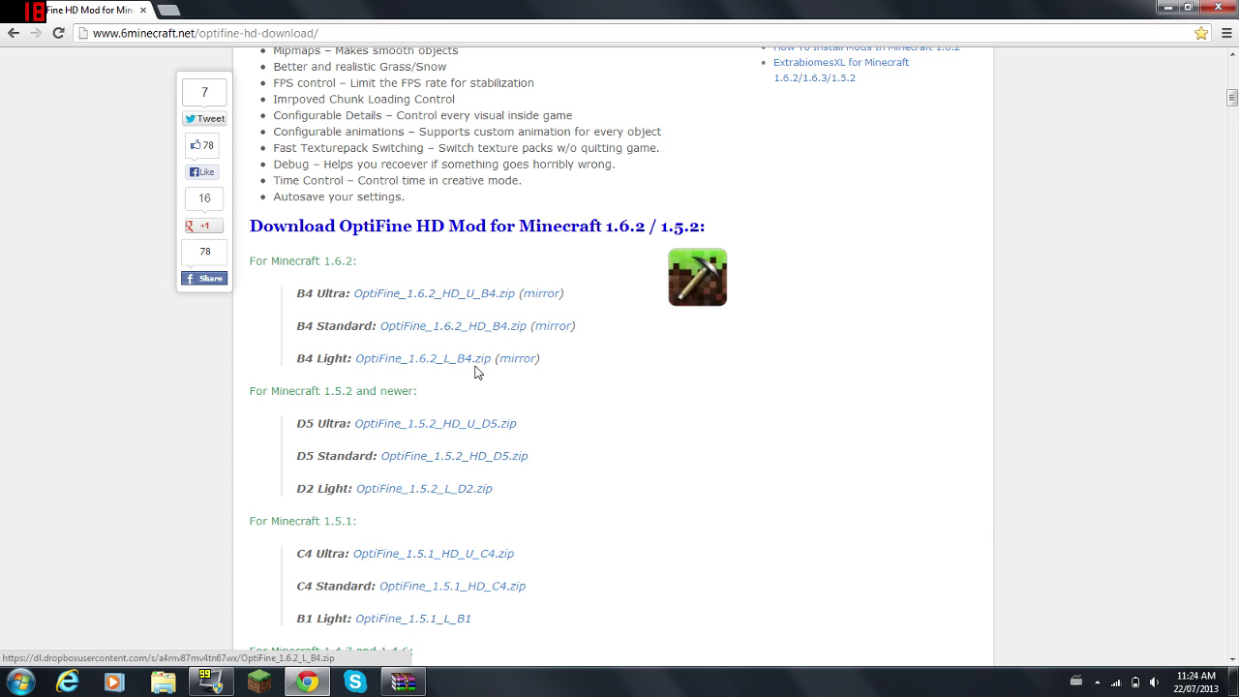
{"action": "scroll", "coordinate": [475, 364], "scroll_direction": "down", "scroll_amount": 8}
{"action": "scroll", "coordinate": [469, 367], "scroll_direction": "up", "scroll_amount": 7}
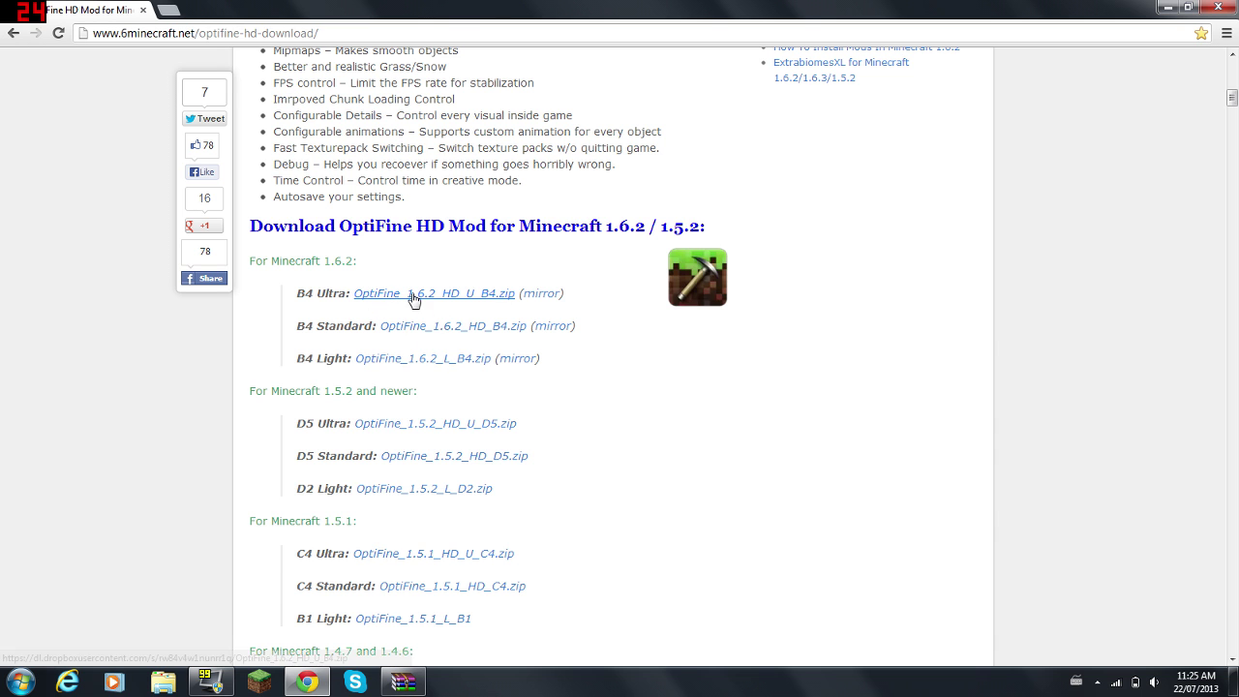
Step: Look through the contents of the OptiFine_1.6.2_HD_U_B4 (3).zip archive in WinRAR, and minimize the archive and browser windows
{"action": "left_click", "coordinate": [422, 684]}
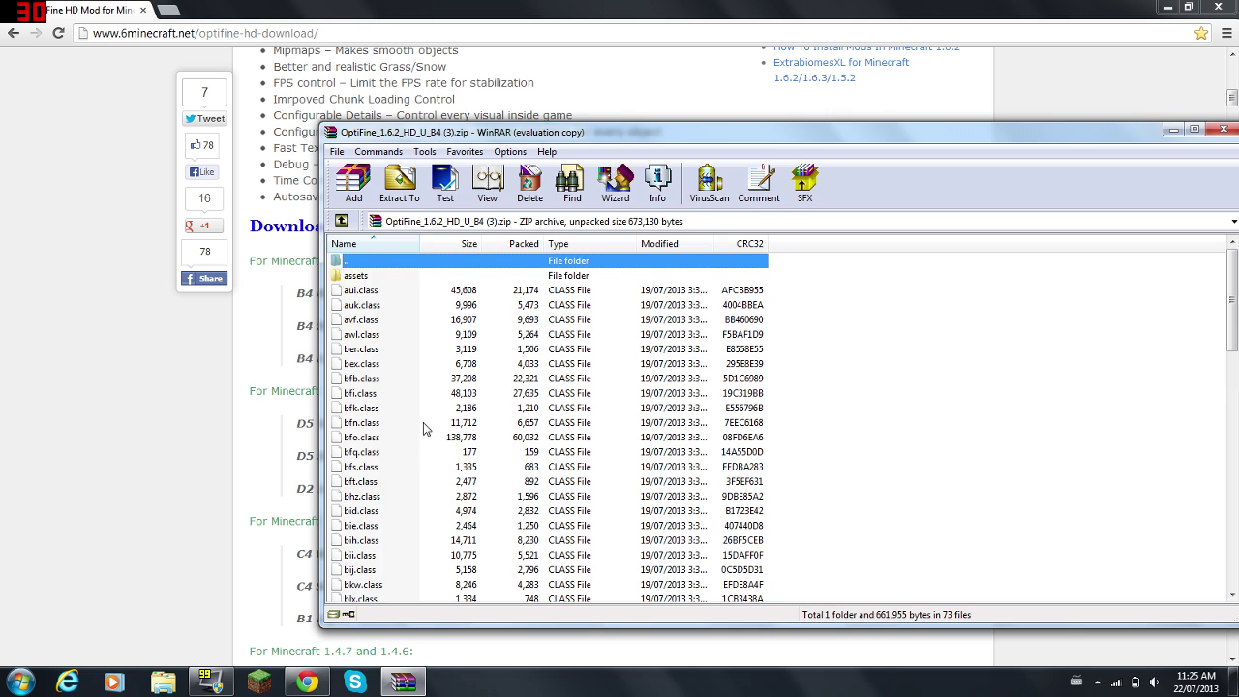
{"action": "scroll", "coordinate": [396, 446], "scroll_direction": "down", "scroll_amount": 1}
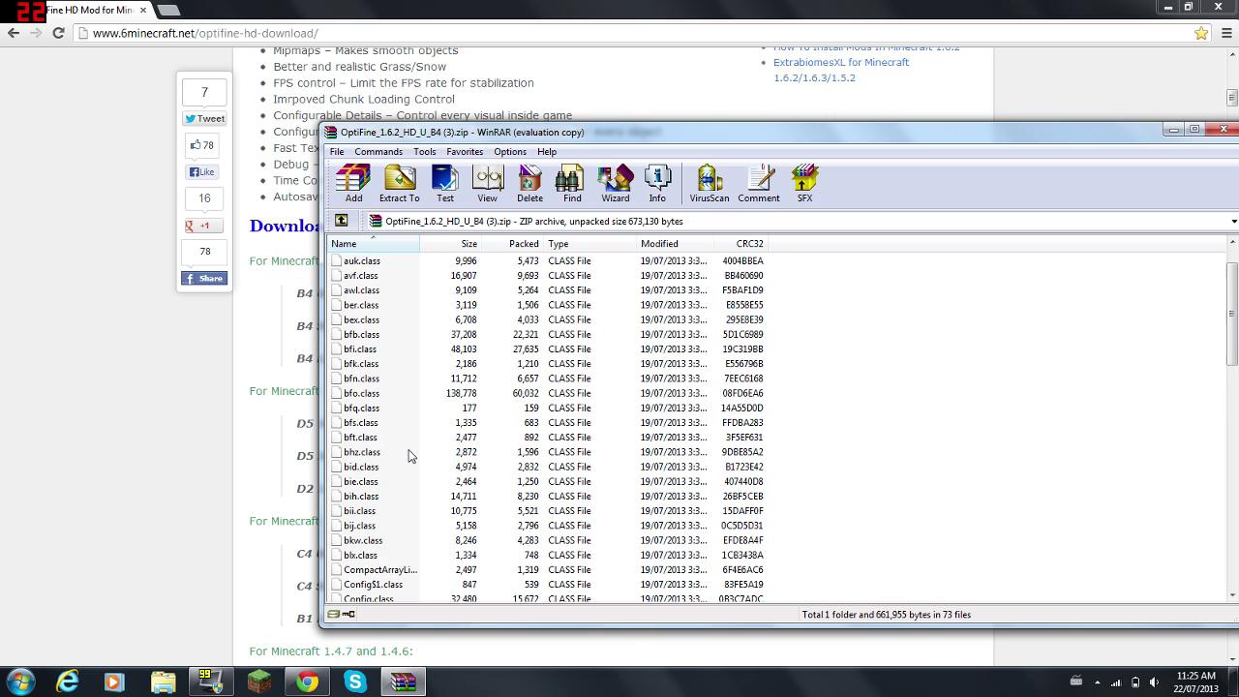
{"action": "scroll", "coordinate": [389, 437], "scroll_direction": "up", "scroll_amount": 1}
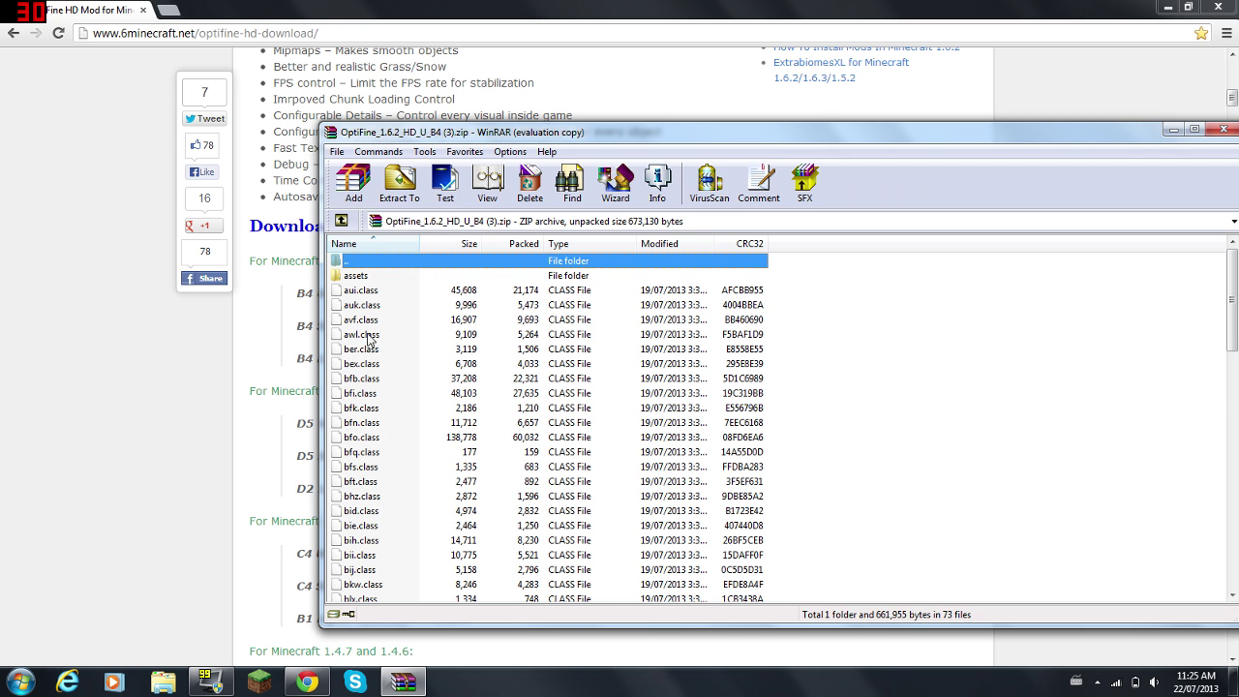
{"action": "scroll", "coordinate": [481, 349], "scroll_direction": "down", "scroll_amount": 8}
{"action": "scroll", "coordinate": [488, 348], "scroll_direction": "up", "scroll_amount": 8}
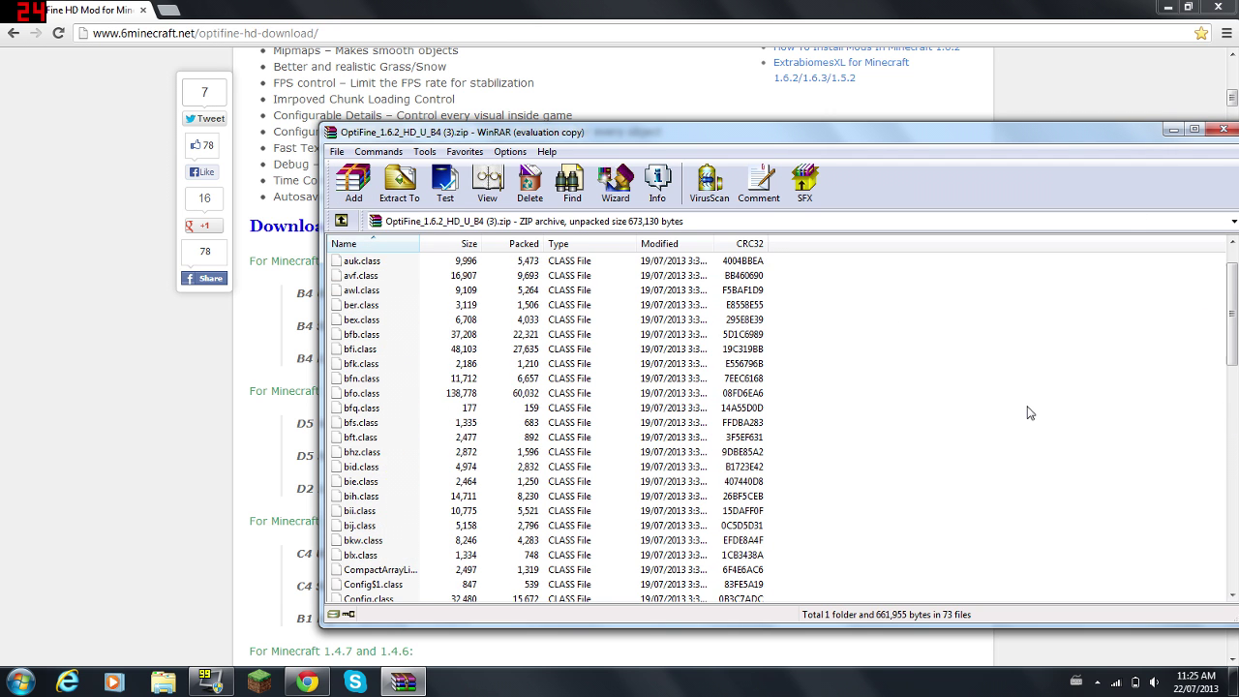
{"action": "left_click", "coordinate": [1172, 130]}
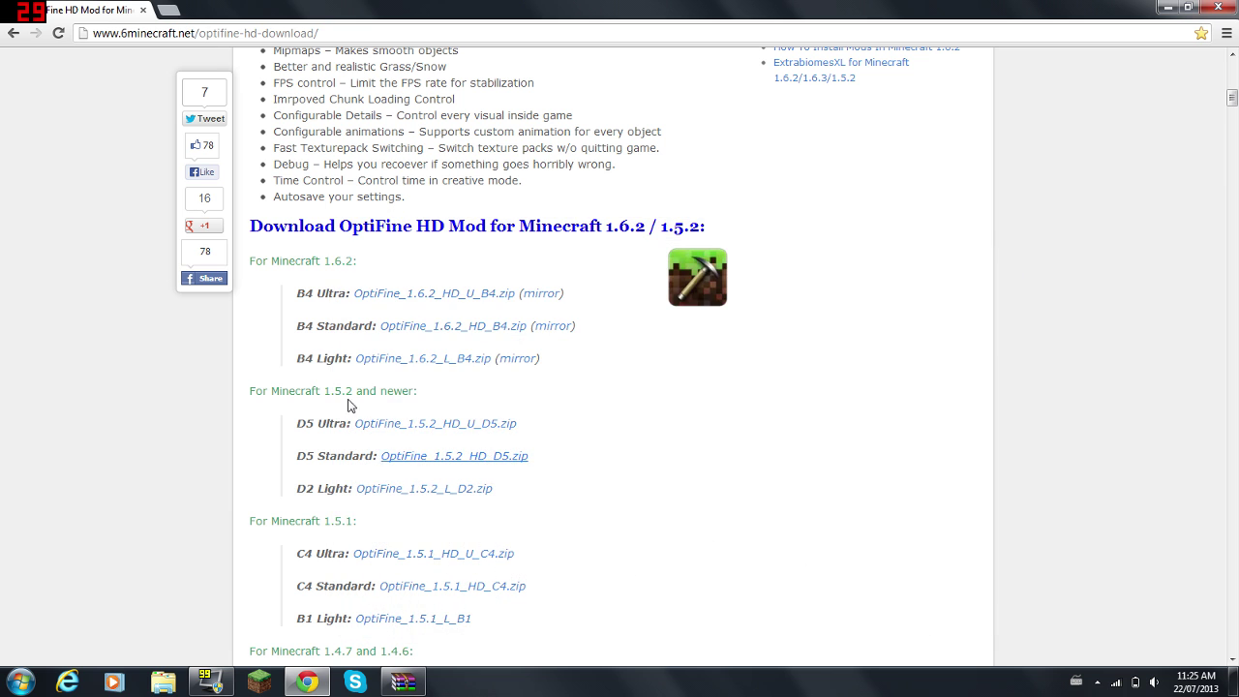
{"action": "left_click", "coordinate": [1164, 7]}
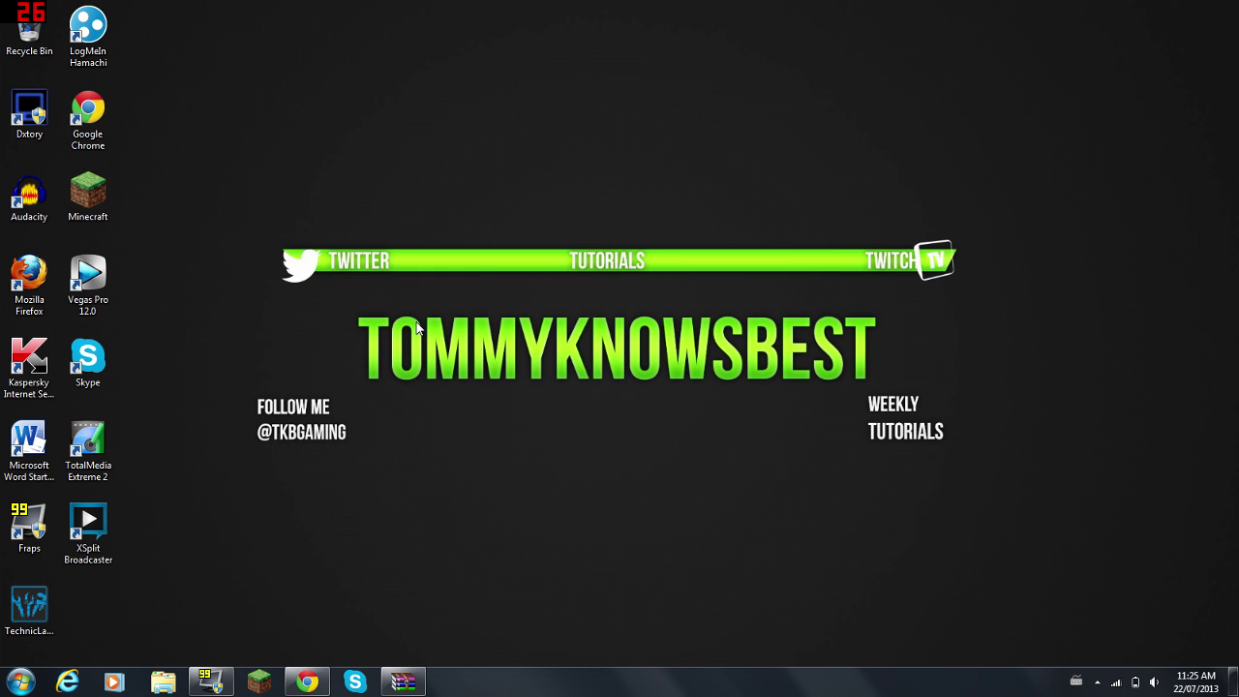
Step: Open the Roaming application data folder by running %appdata%
{"action": "left_click", "coordinate": [17, 679]}
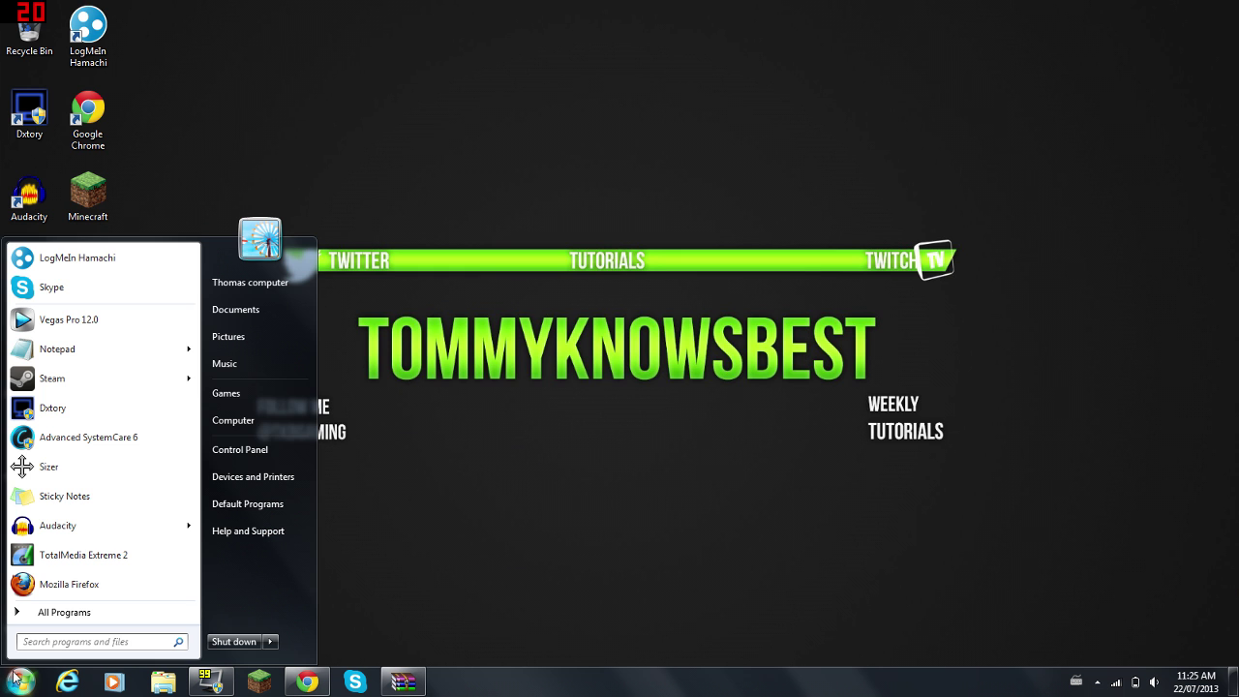
{"action": "type", "text": "%"}
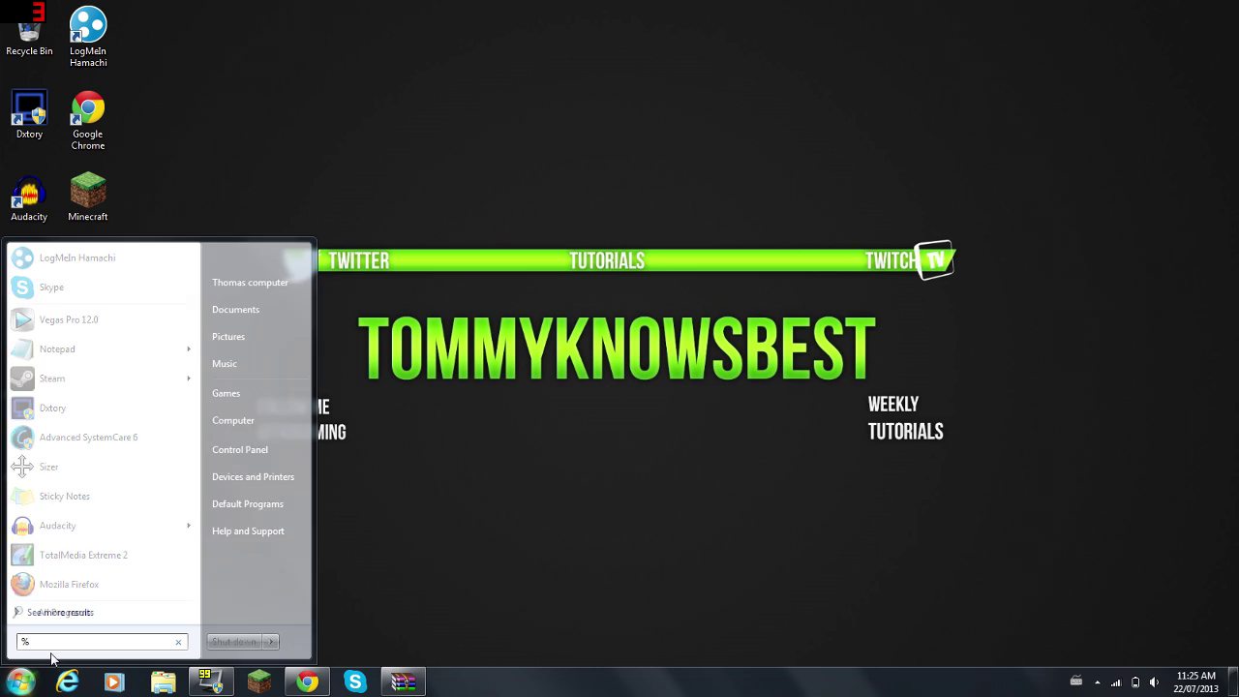
{"action": "key", "text": "BackSpace"}
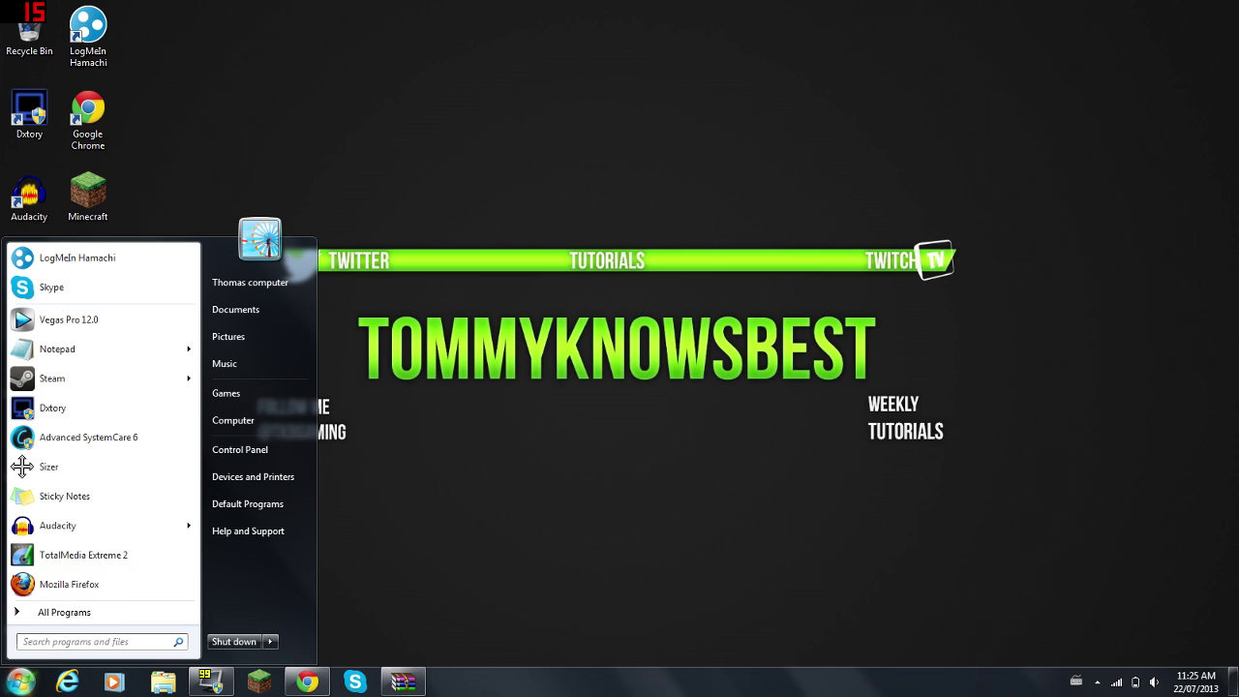
{"action": "type", "text": "%appda"}
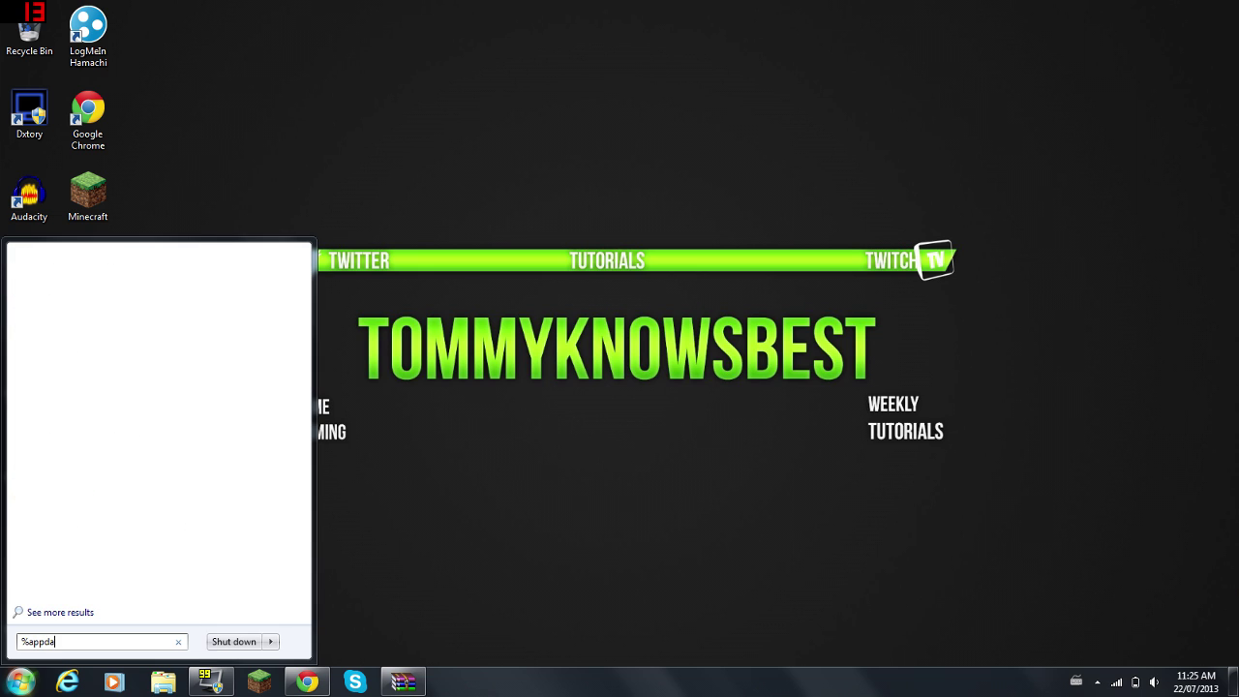
{"action": "type", "text": "ta%"}
{"action": "key", "text": "Return"}
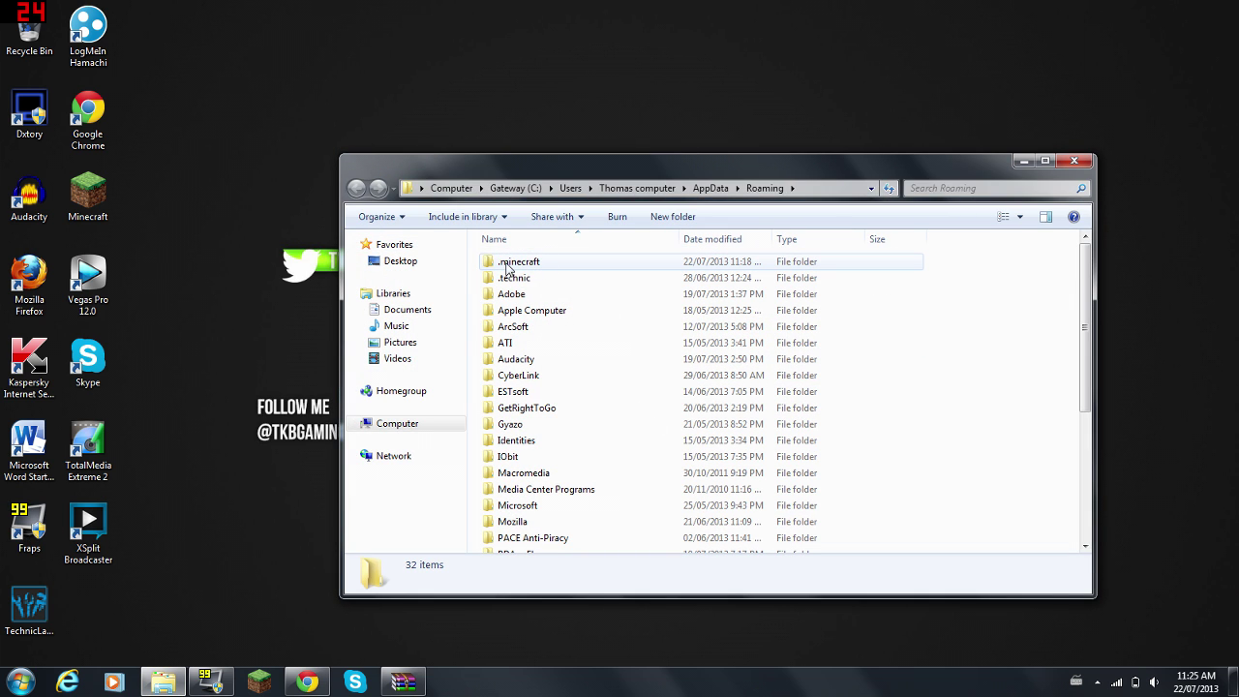
Step: Open the versions folder inside the .minecraft folder
{"action": "double_click", "coordinate": [507, 263]}
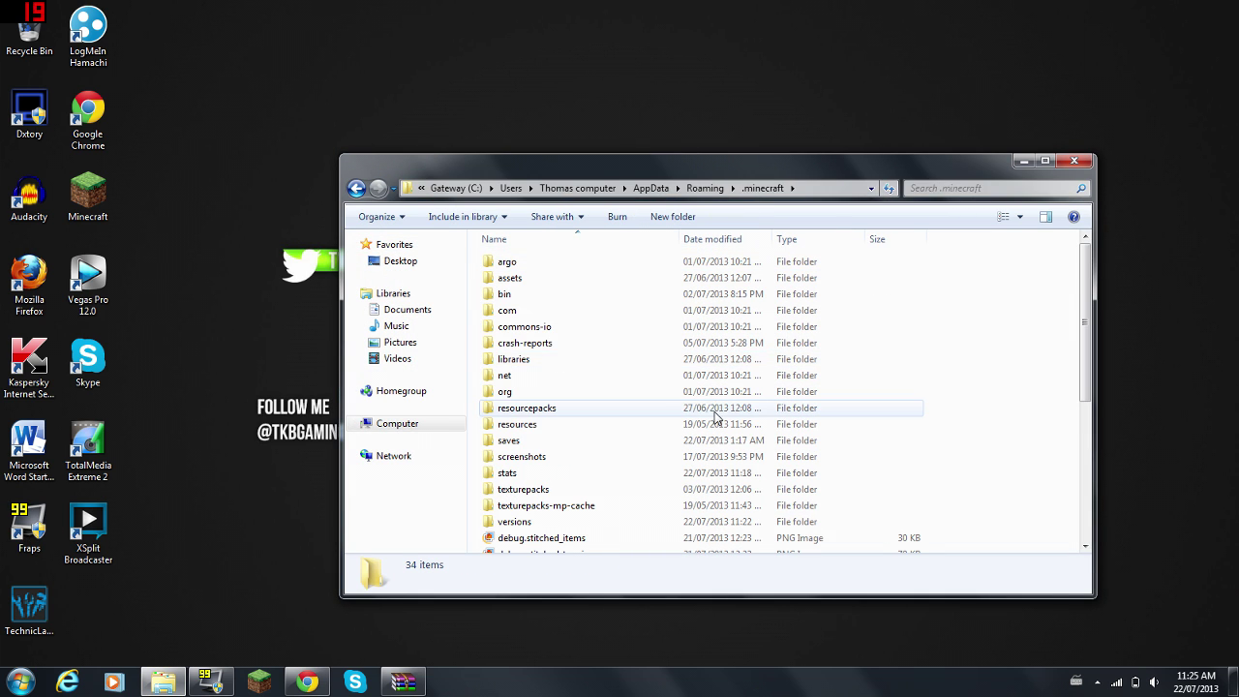
{"action": "scroll", "coordinate": [639, 445], "scroll_direction": "down", "scroll_amount": 2}
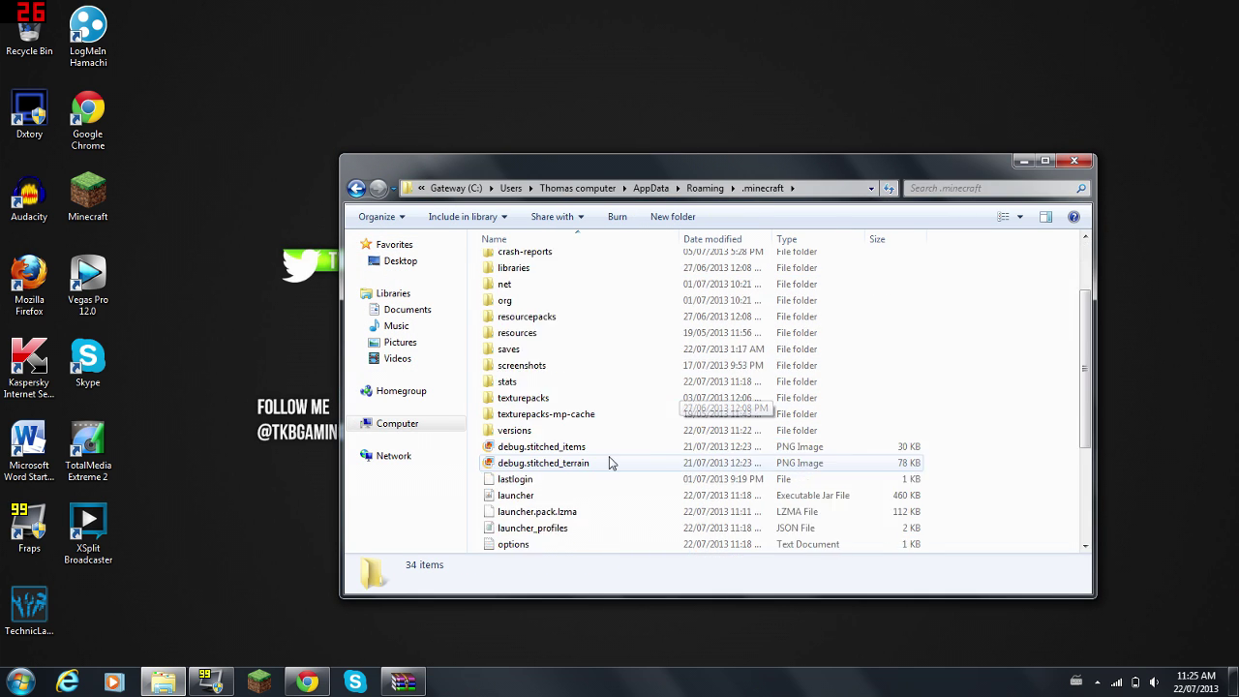
{"action": "double_click", "coordinate": [531, 432]}
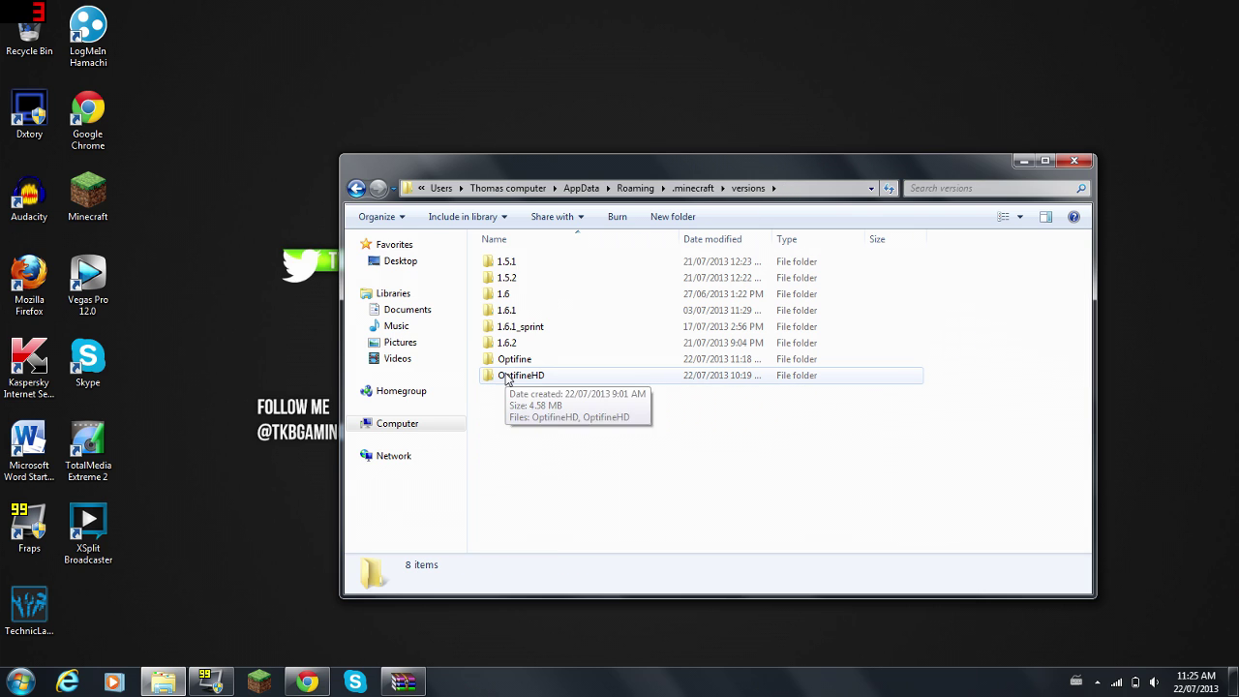
Step: Duplicate the 1.6.2 folder within the versions folder
{"action": "left_click", "coordinate": [512, 346]}
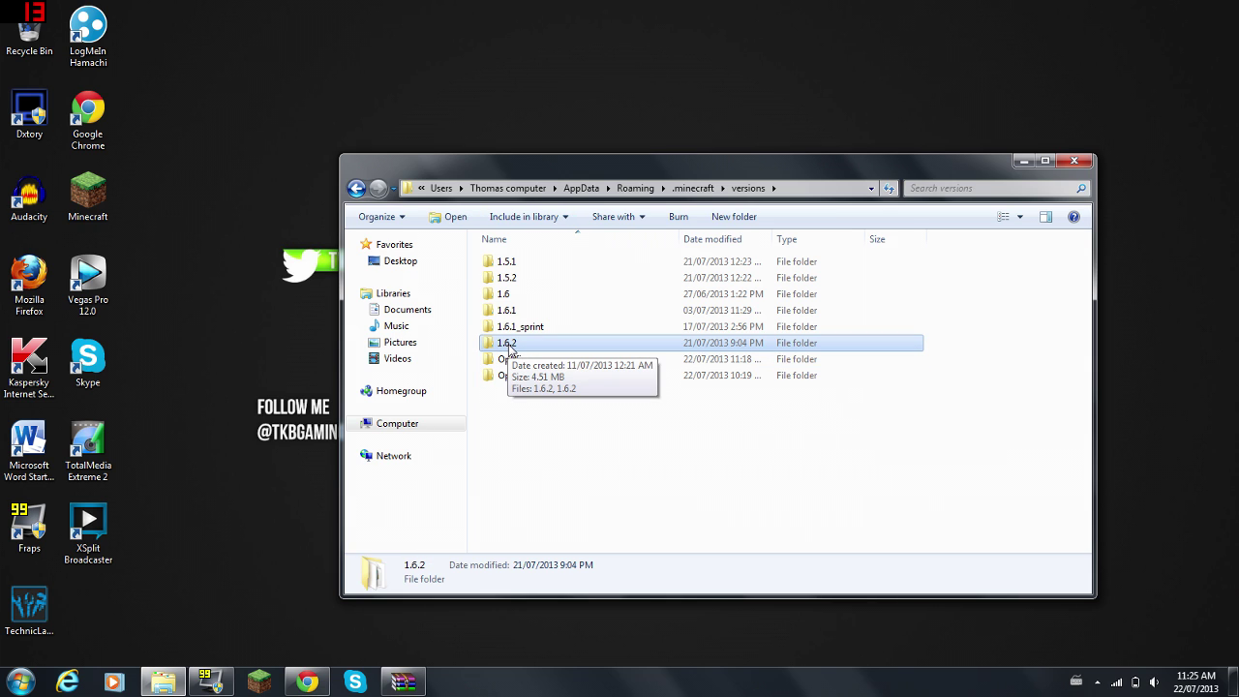
{"action": "right_click", "coordinate": [510, 351]}
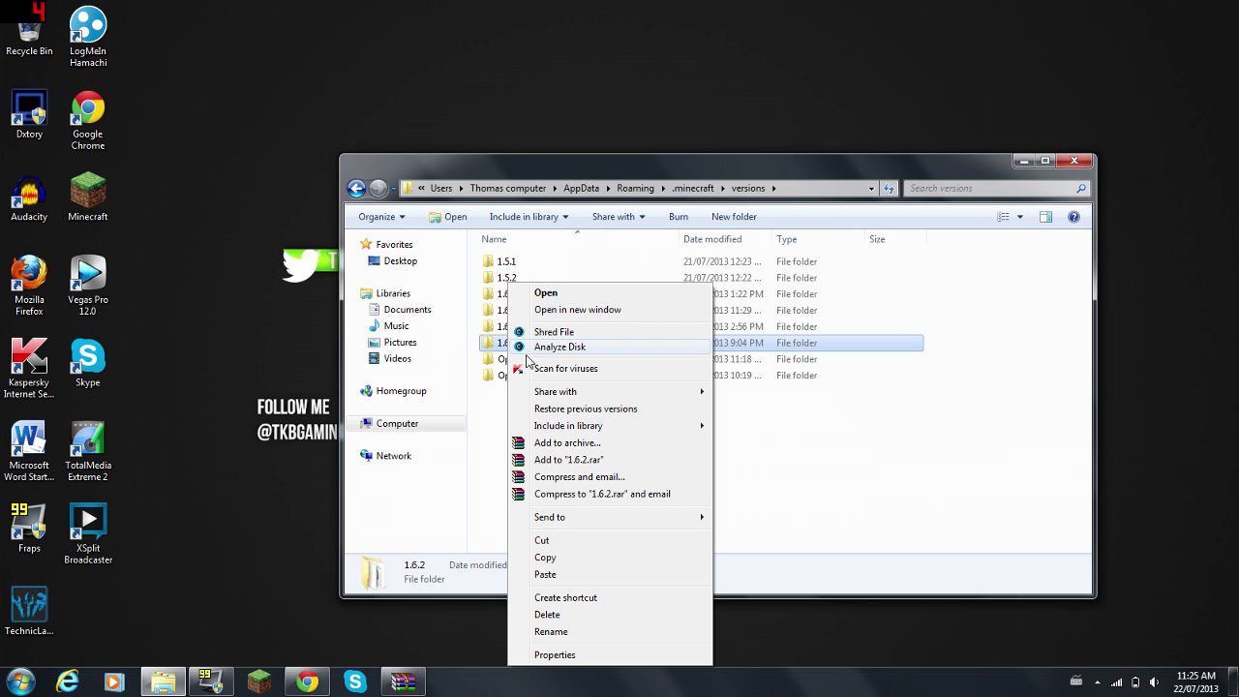
{"action": "left_click", "coordinate": [558, 565]}
{"action": "right_click", "coordinate": [519, 421]}
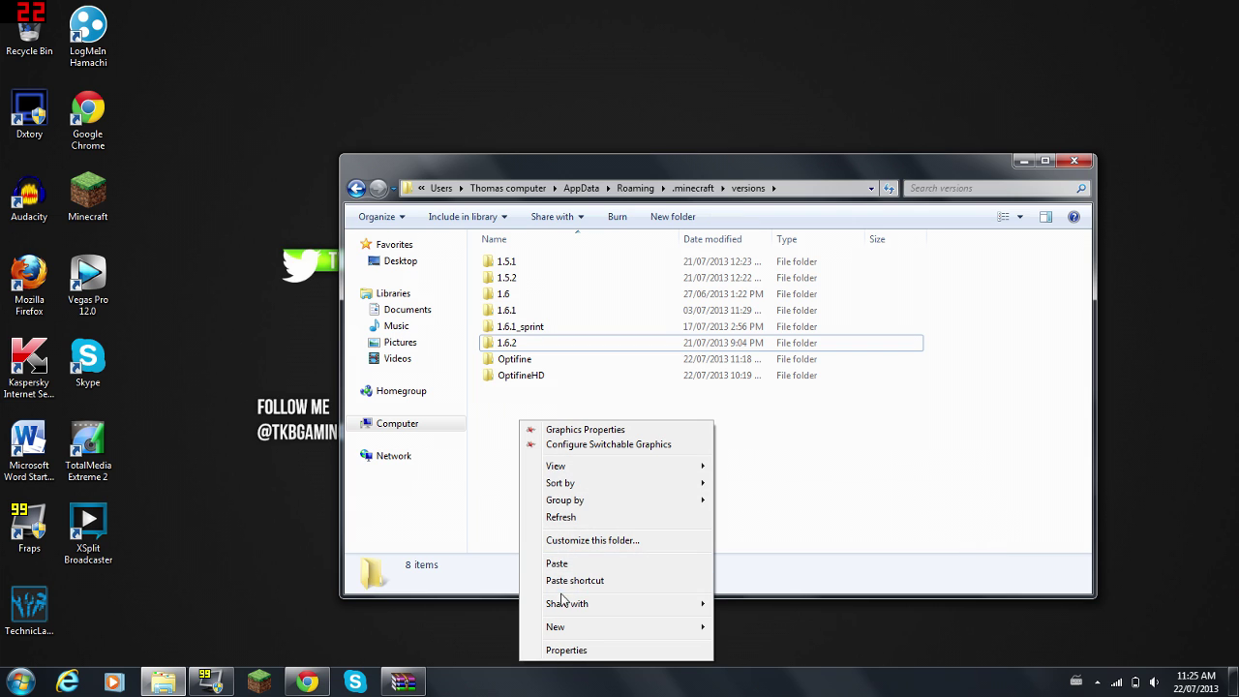
{"action": "left_click", "coordinate": [564, 569]}
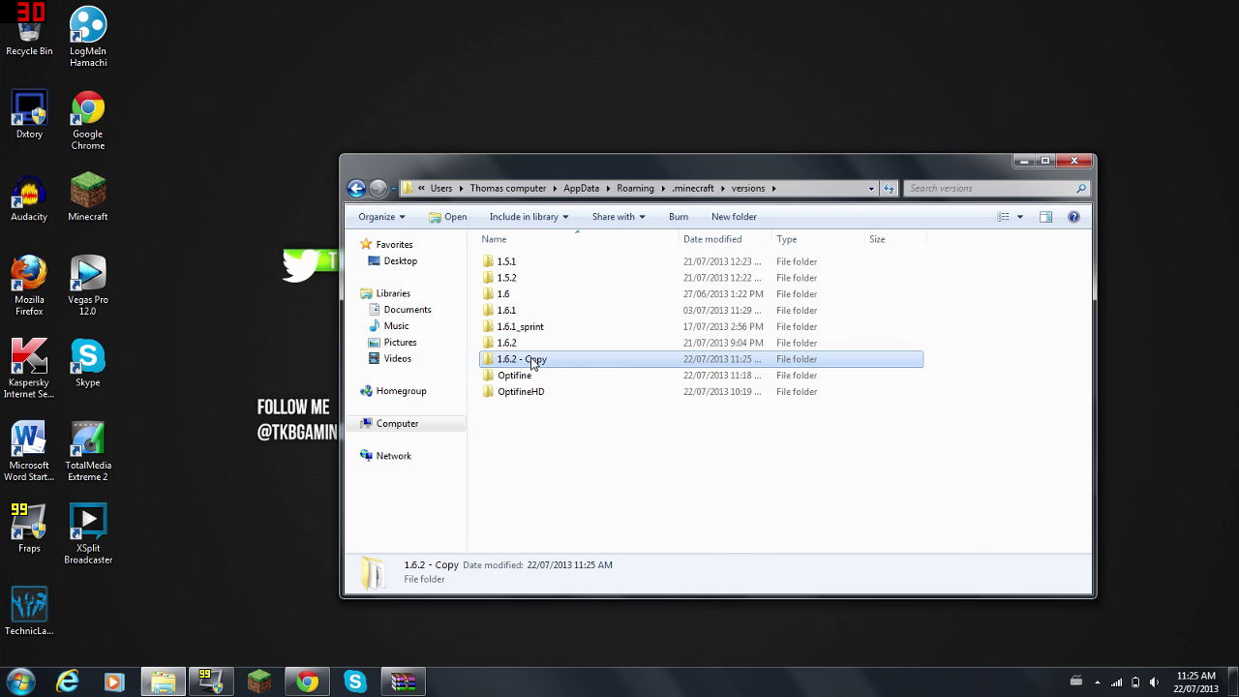
Step: Rename the duplicated 1.6.2 folder as OptifineMC
{"action": "right_click", "coordinate": [532, 360]}
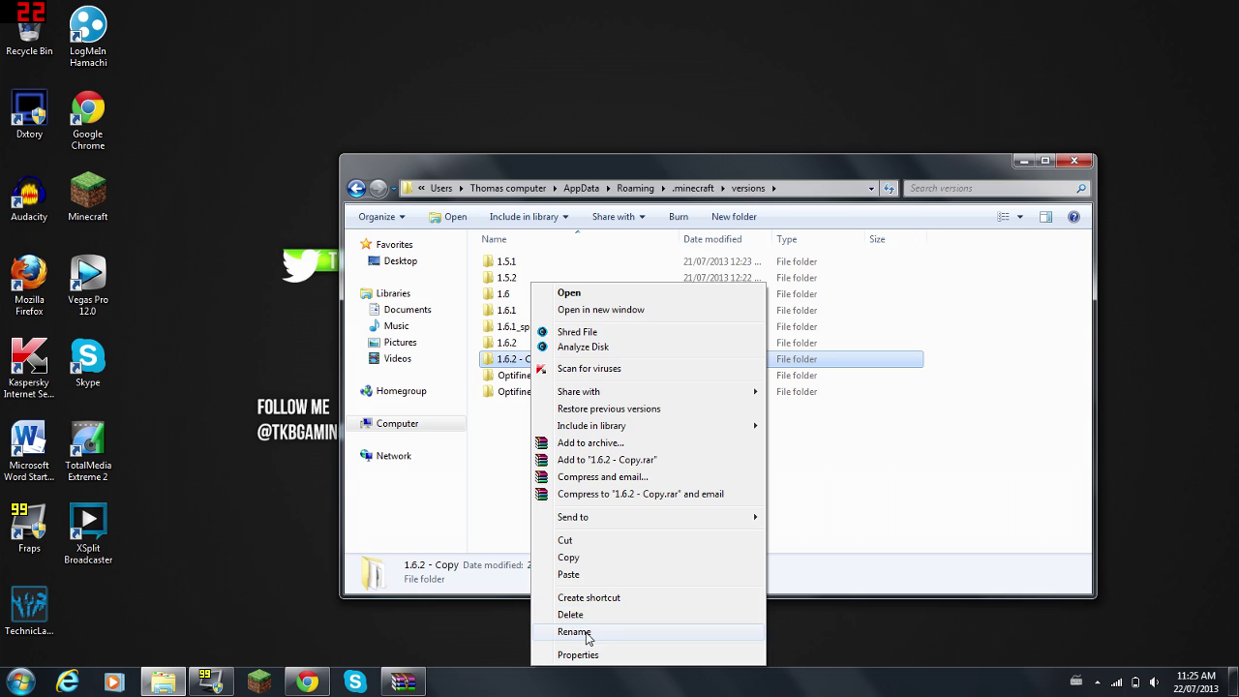
{"action": "left_click", "coordinate": [587, 633]}
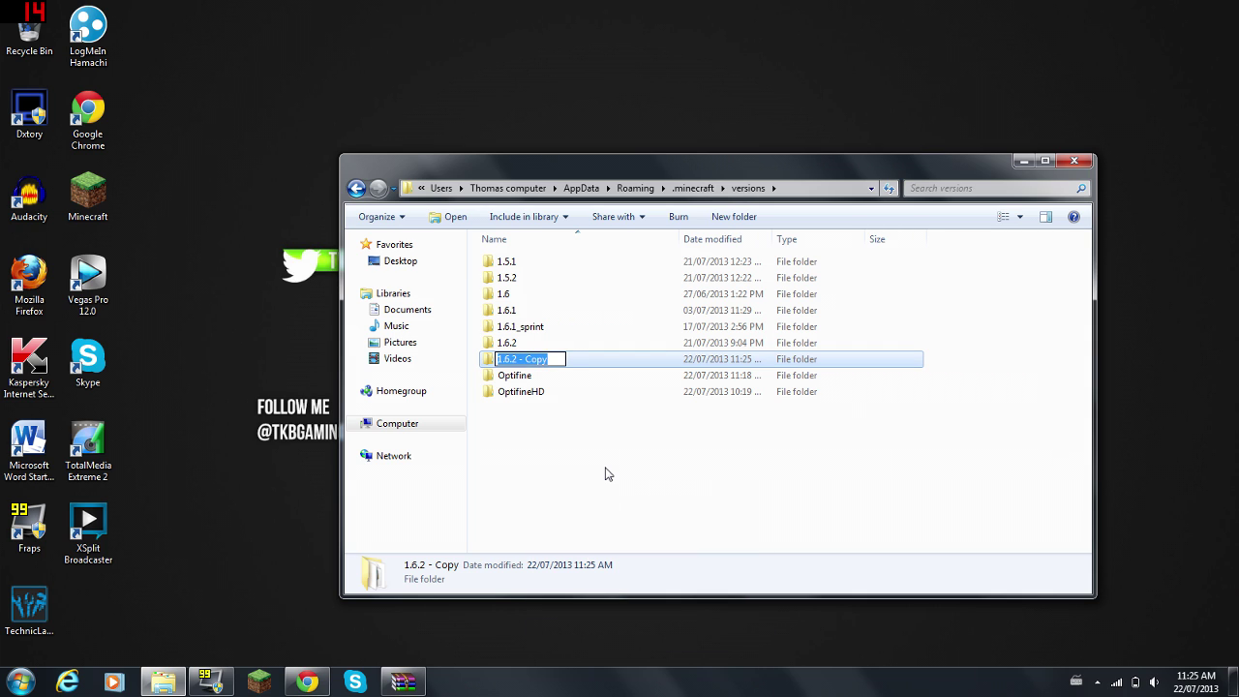
{"action": "type", "text": "Optifine"}
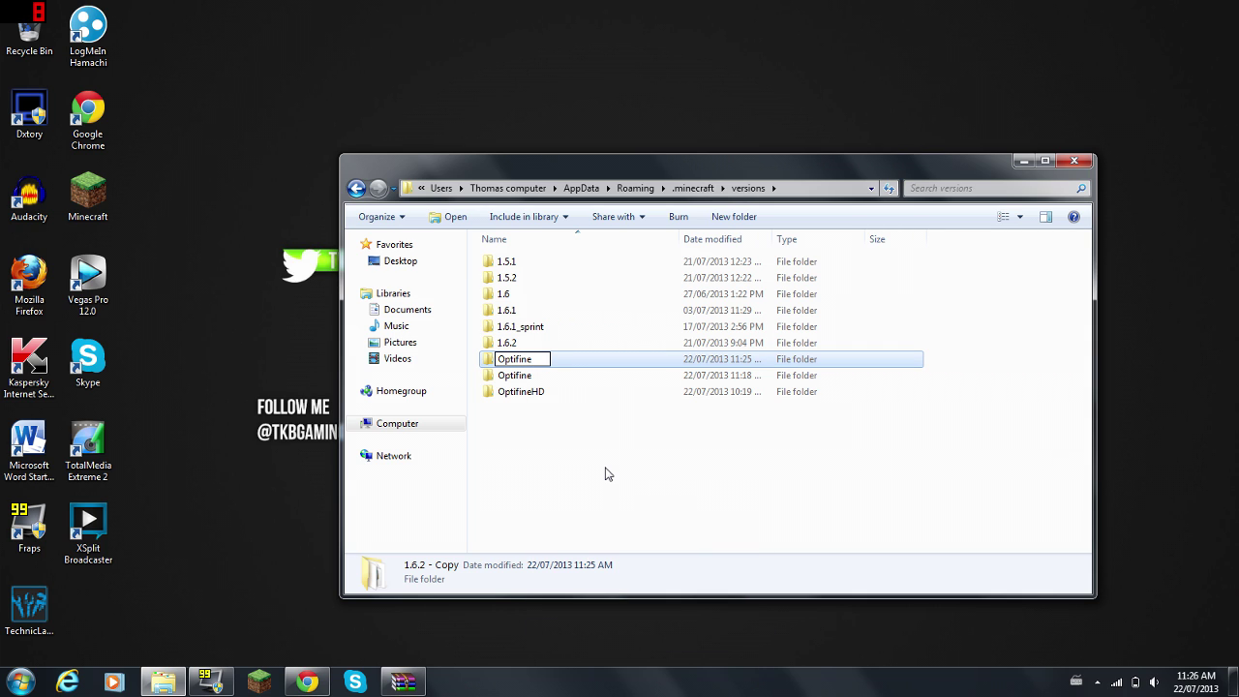
{"action": "type", "text": "MC"}
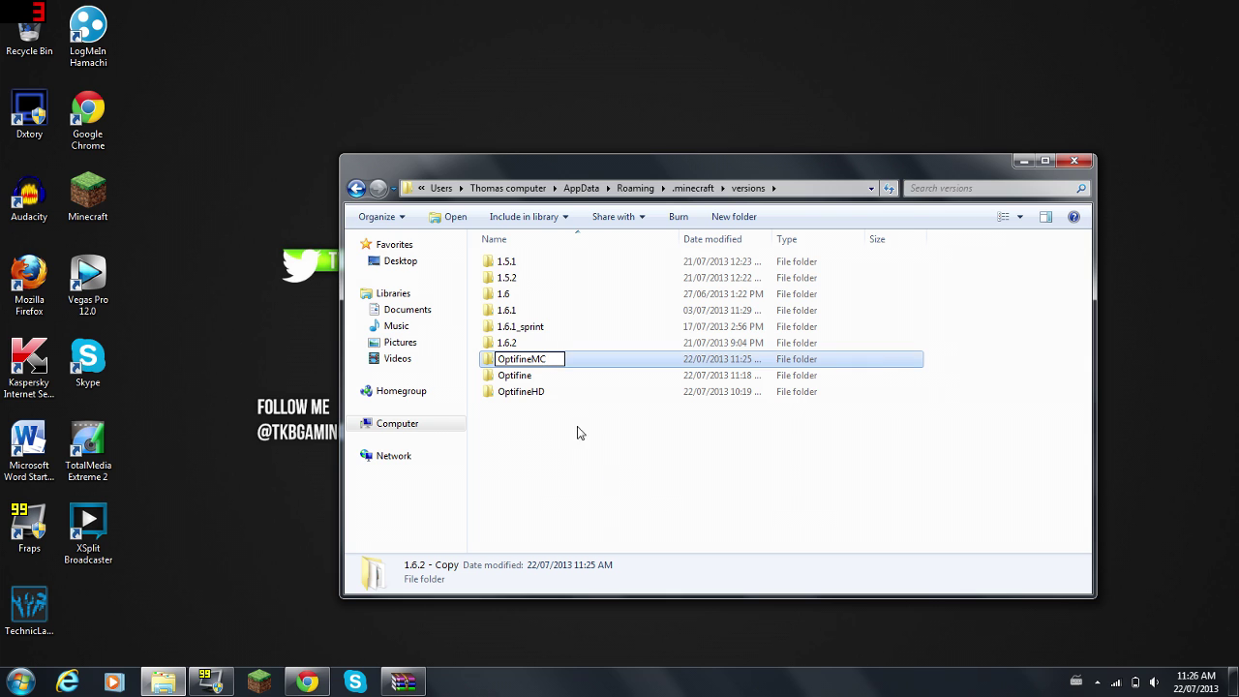
{"action": "left_click", "coordinate": [578, 432]}
Step: Open the OptifineMC folder and rename its 1.6.2 executable jar file as OptifineMC
{"action": "left_click", "coordinate": [537, 398]}
{"action": "double_click", "coordinate": [536, 399]}
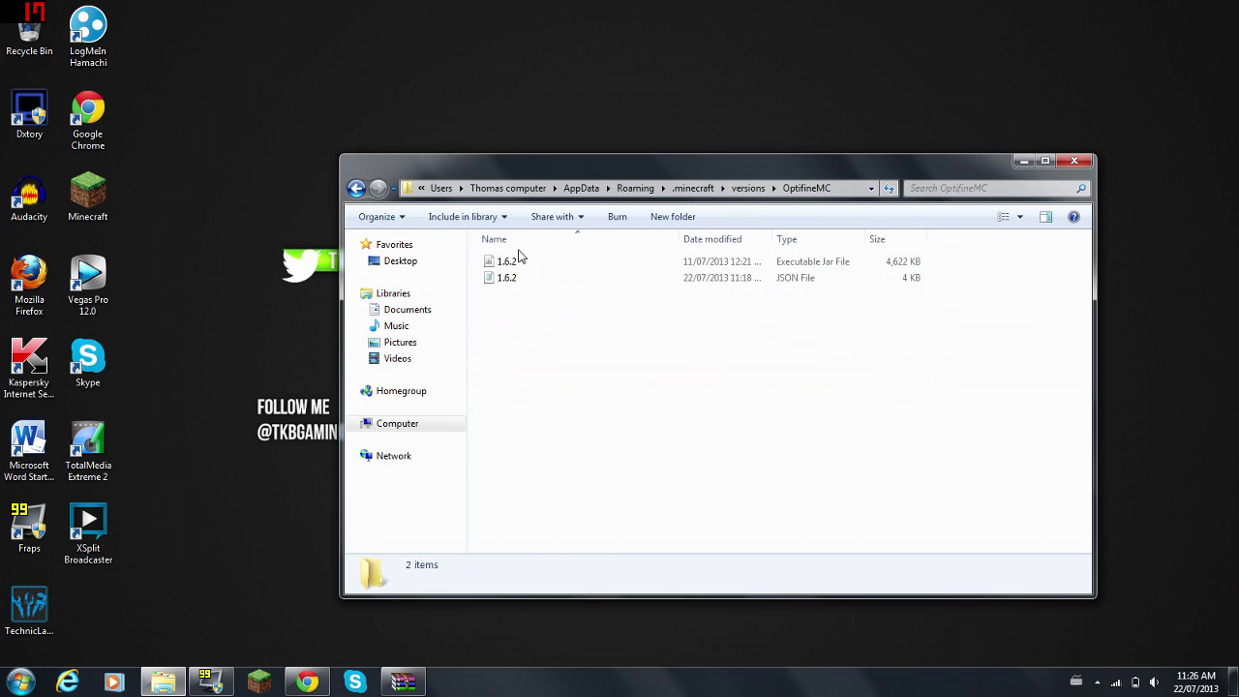
{"action": "left_click", "coordinate": [520, 257]}
{"action": "right_click", "coordinate": [514, 256]}
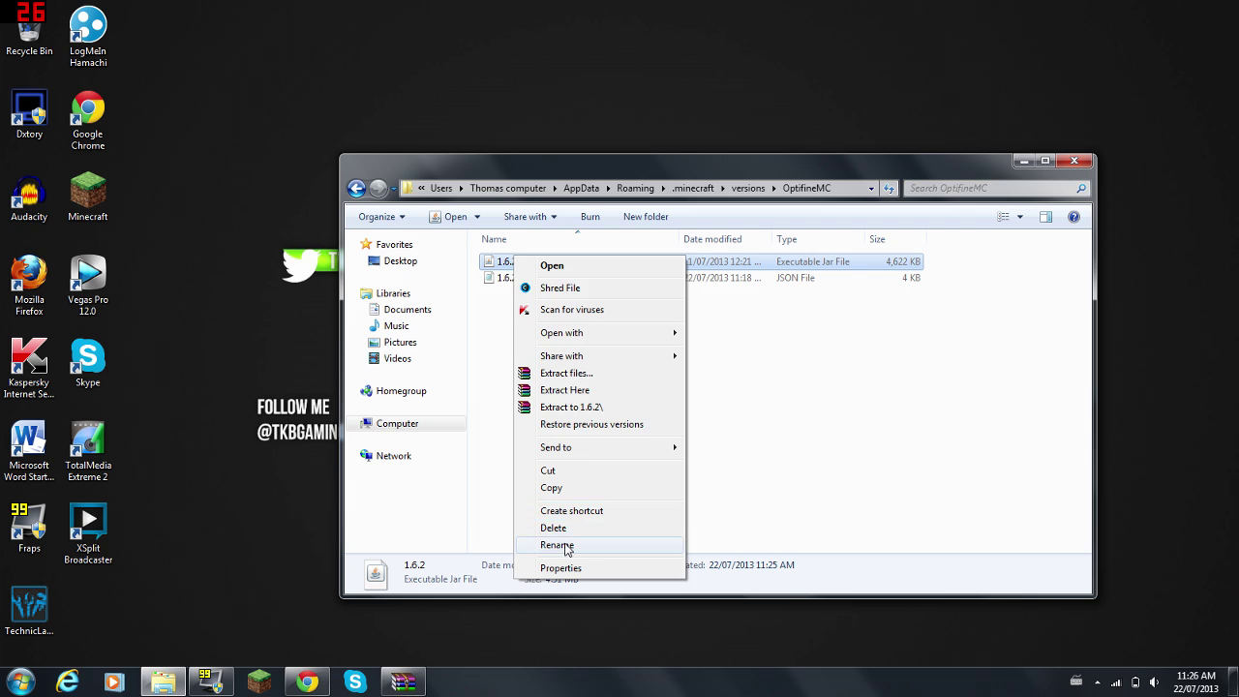
{"action": "left_click", "coordinate": [609, 545]}
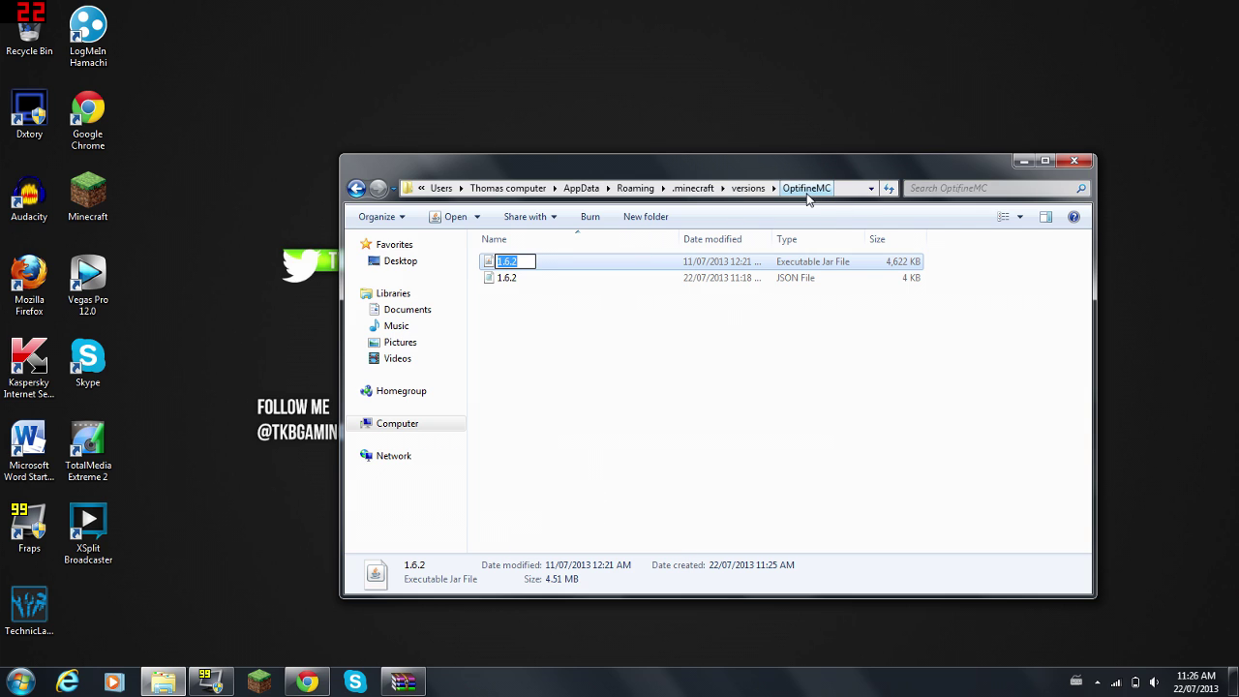
{"action": "type", "text": "Of"}
{"action": "type", "text": "tifineMC"}
{"action": "key", "text": "Return"}
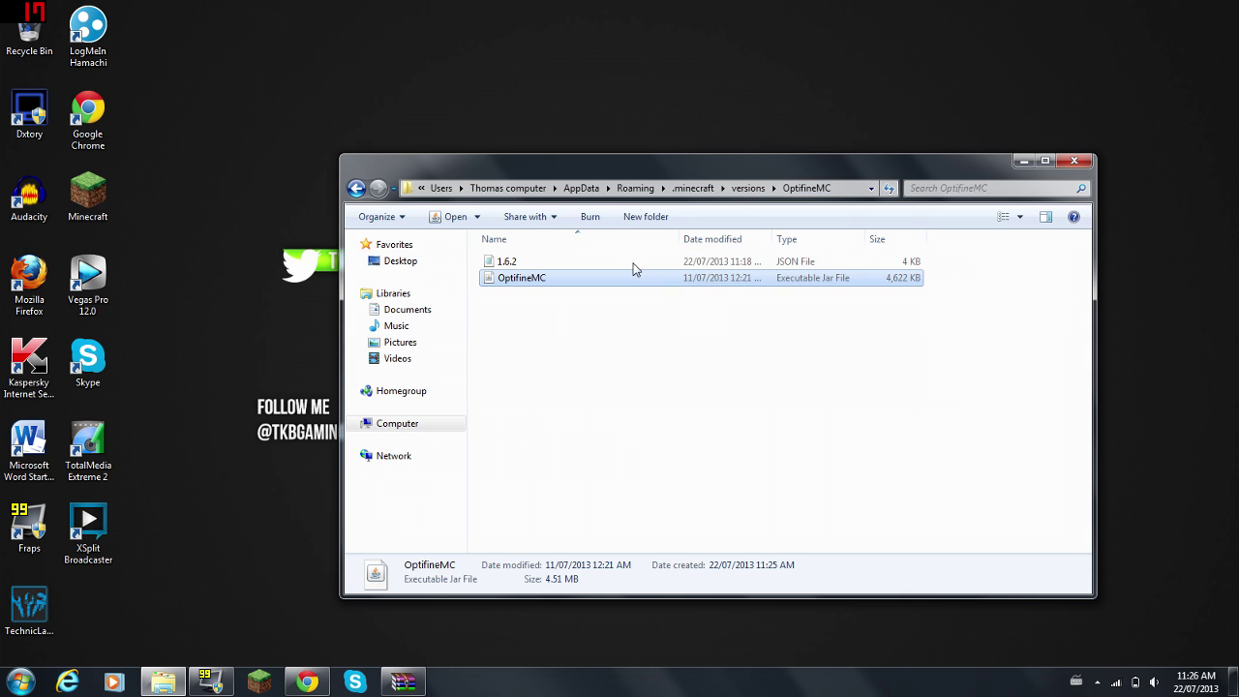
Step: Rename the 1.6.2 JSON file in the OptifineMC folder as OptifineMC
{"action": "right_click", "coordinate": [560, 261]}
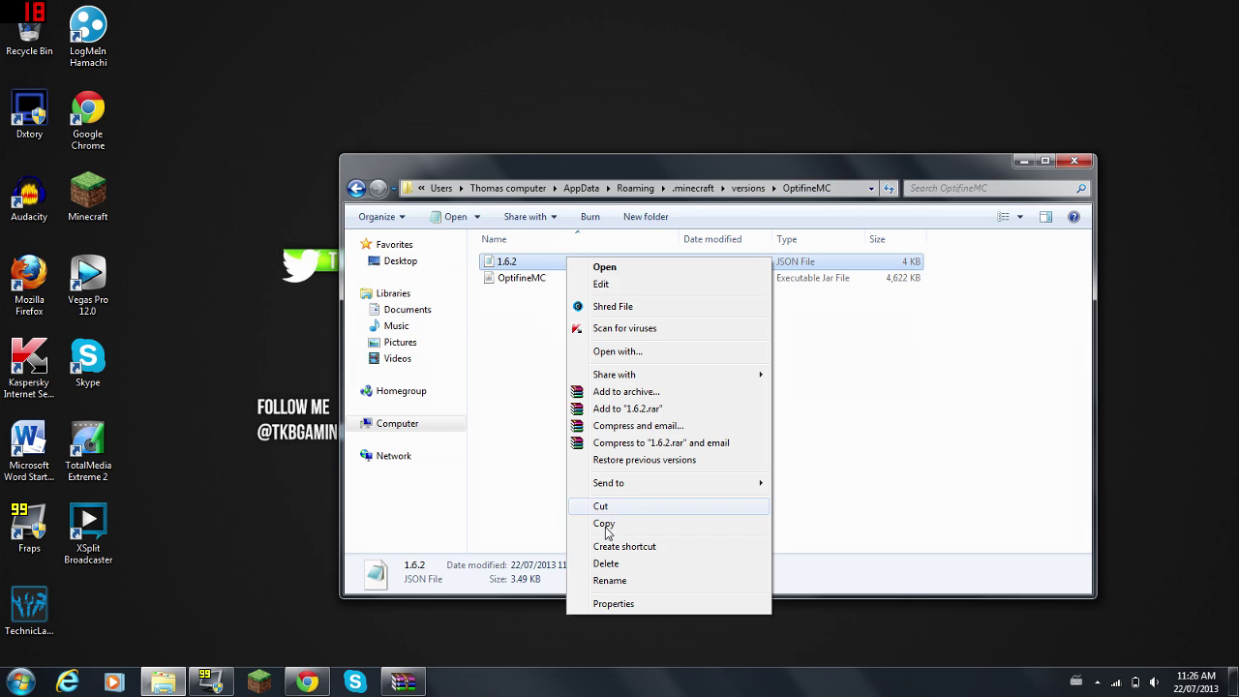
{"action": "left_click", "coordinate": [619, 575]}
{"action": "type", "text": "Opti"}
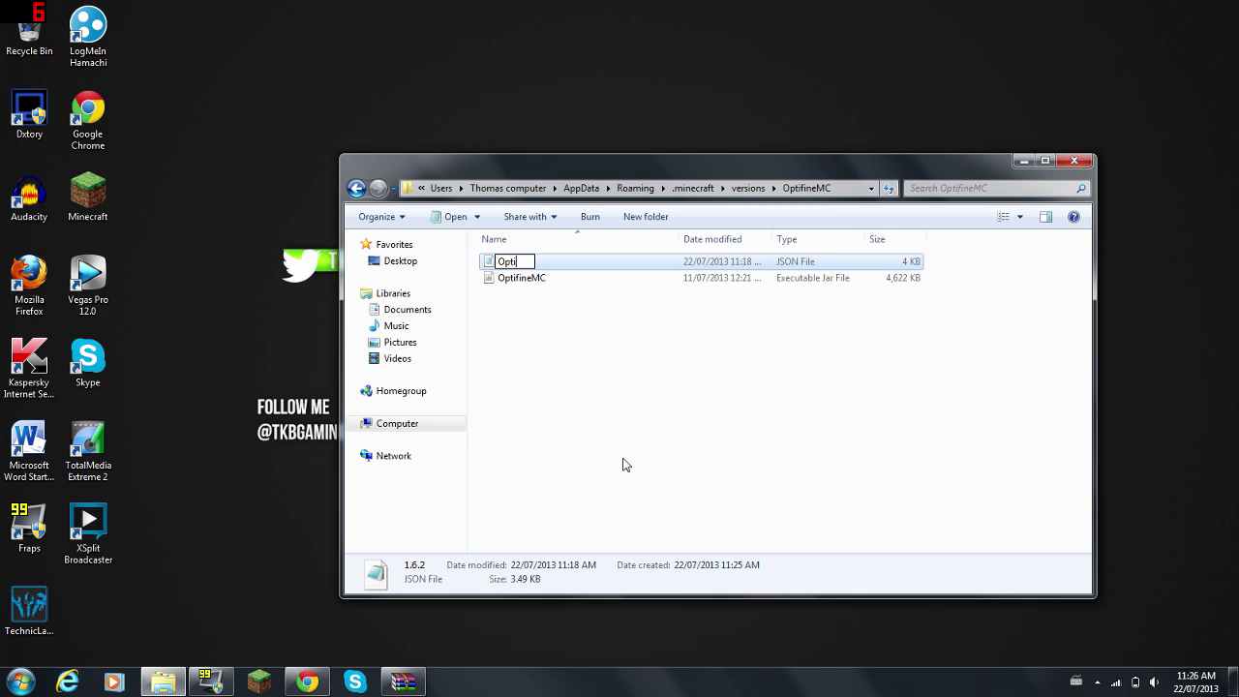
{"action": "type", "text": "fineMC"}
{"action": "left_click", "coordinate": [625, 464]}
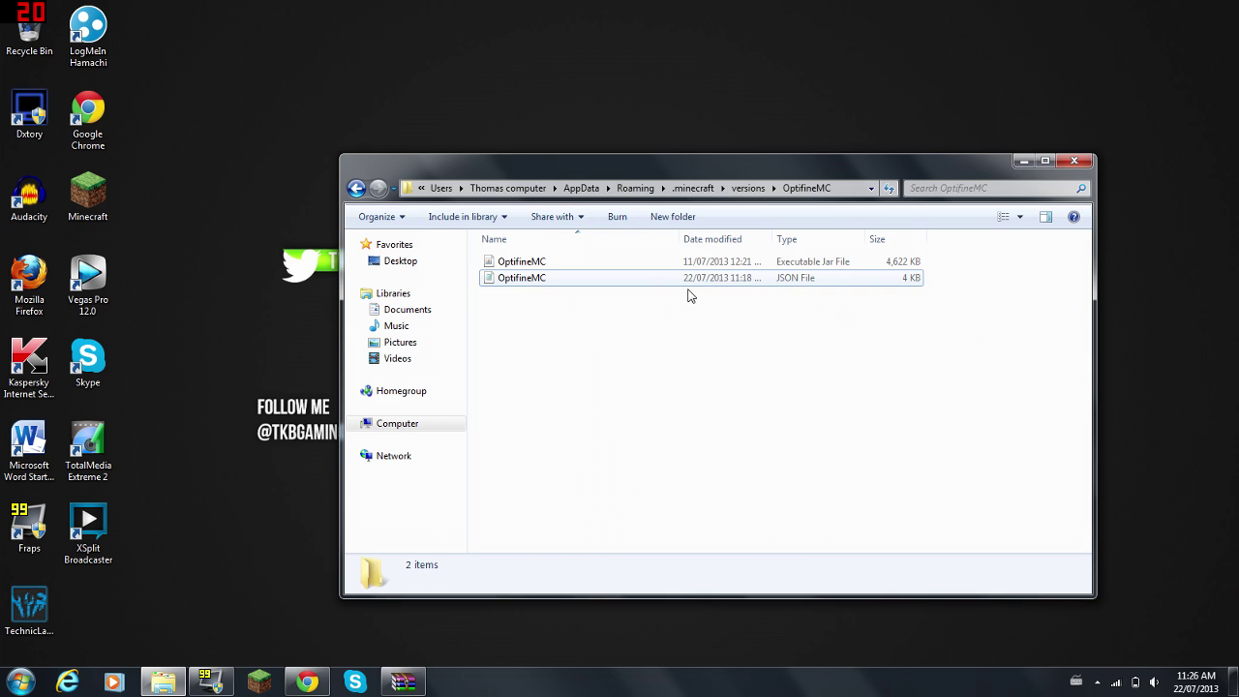
Step: Open the OptifineMC JSON file with Notepad
{"action": "right_click", "coordinate": [550, 283]}
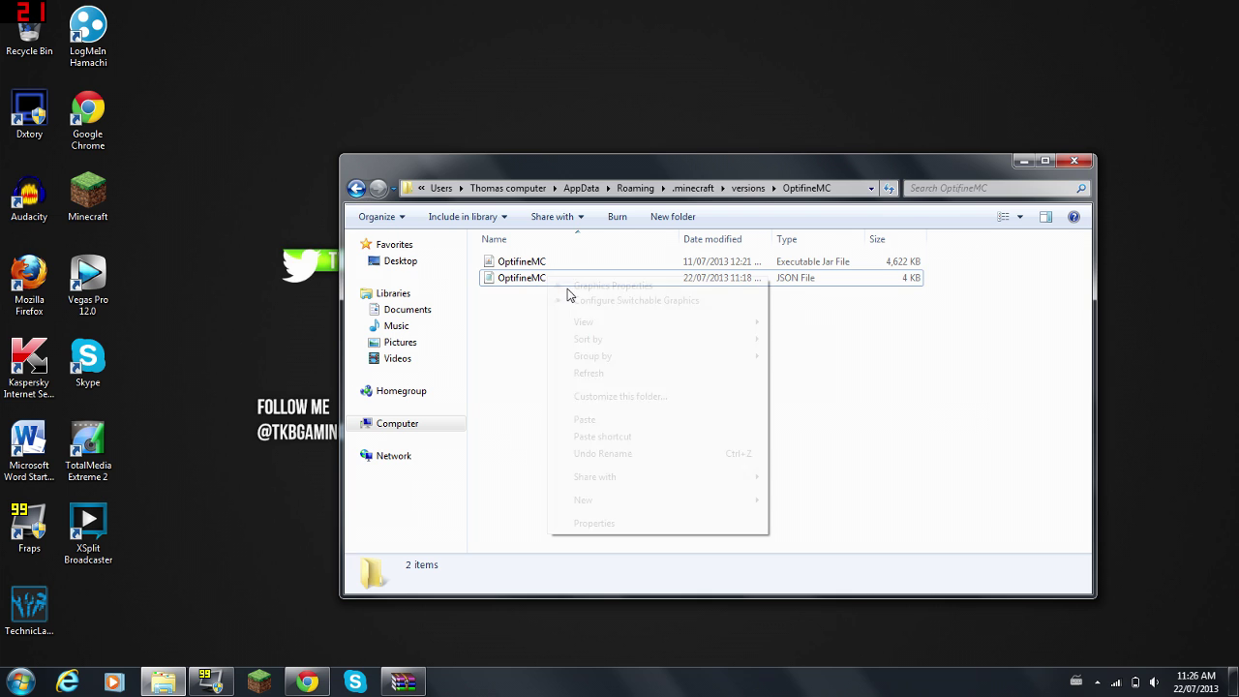
{"action": "left_click", "coordinate": [516, 281]}
{"action": "right_click", "coordinate": [517, 282]}
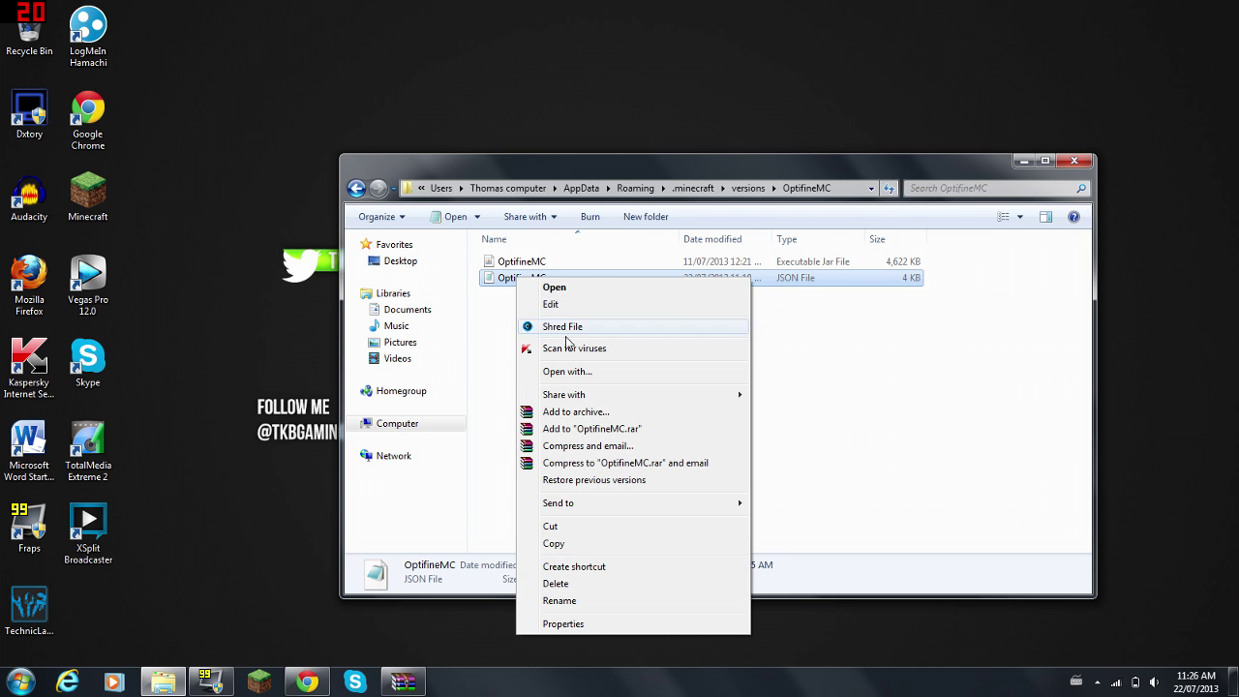
{"action": "left_click", "coordinate": [575, 371]}
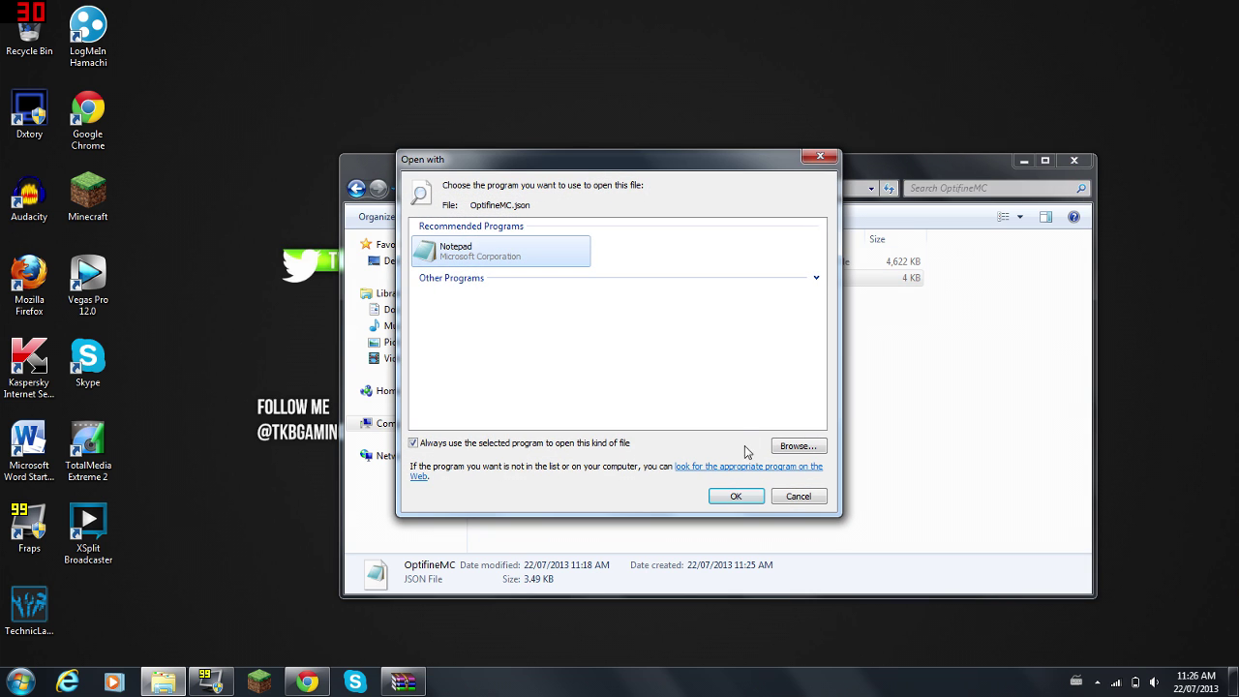
{"action": "double_click", "coordinate": [512, 250]}
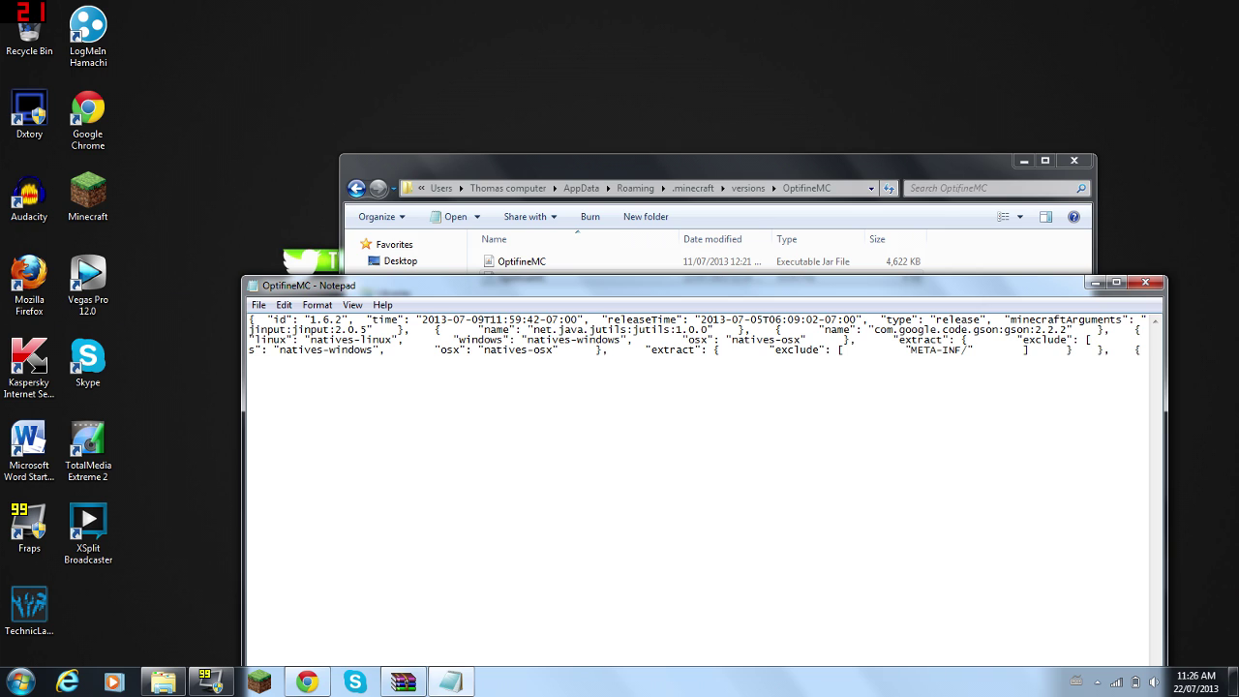
Step: Replace the "id" value 1.6.2 at the start of the JSON text with OptifineMC, keeping the quotation marks
{"action": "left_click_drag", "start_coordinate": [310, 319], "coordinate": [337, 320]}
{"action": "type", "text": "opt"}
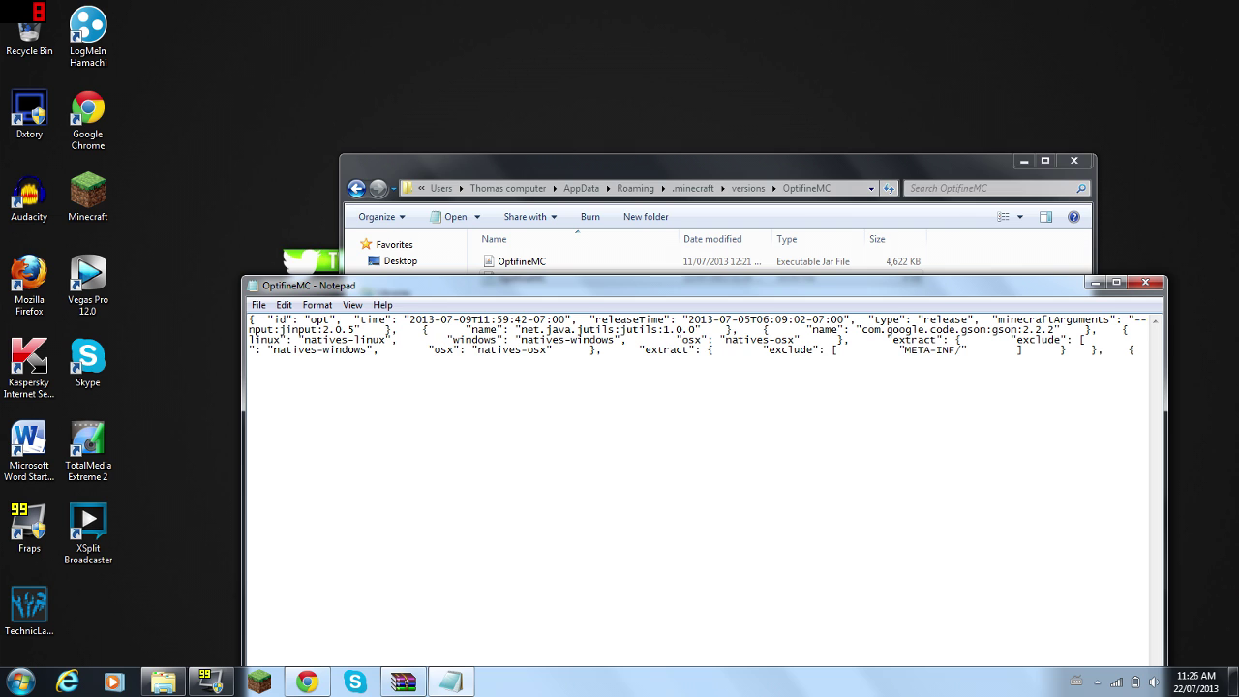
{"action": "key", "text": "BackSpace"}
{"action": "key", "text": "BackSpace"}
{"action": "key", "text": "BackSpace"}
{"action": "type", "text": "Optifine"}
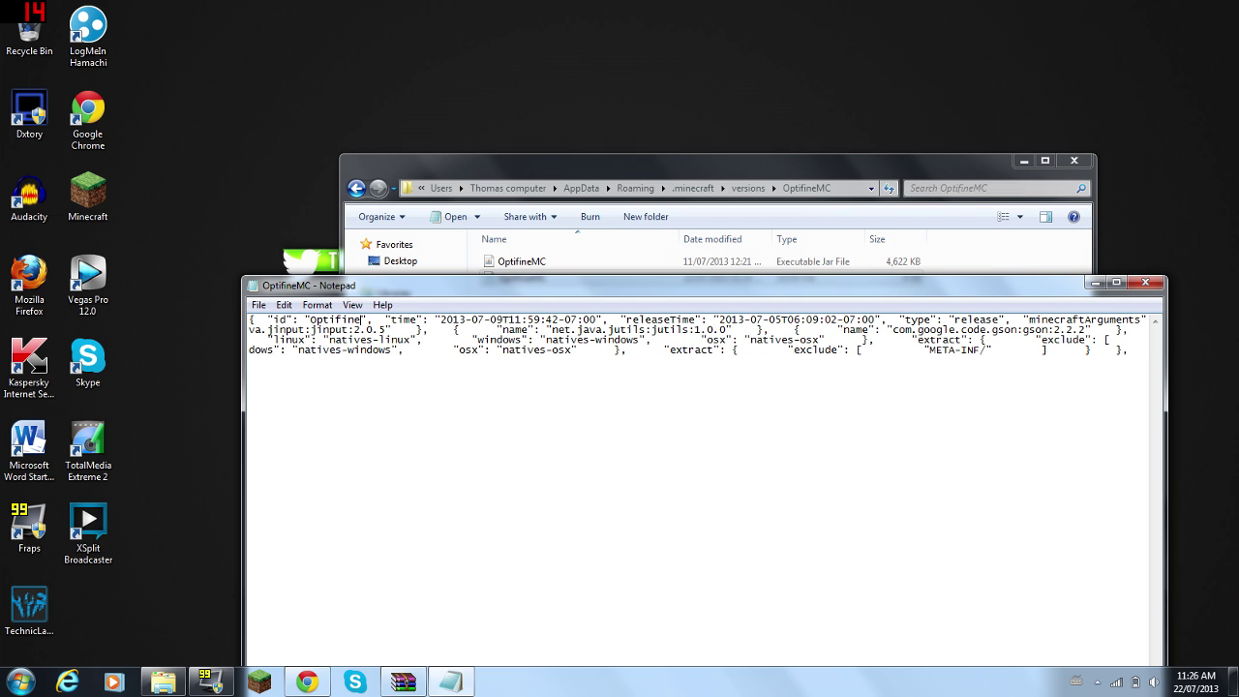
{"action": "type", "text": "MC"}
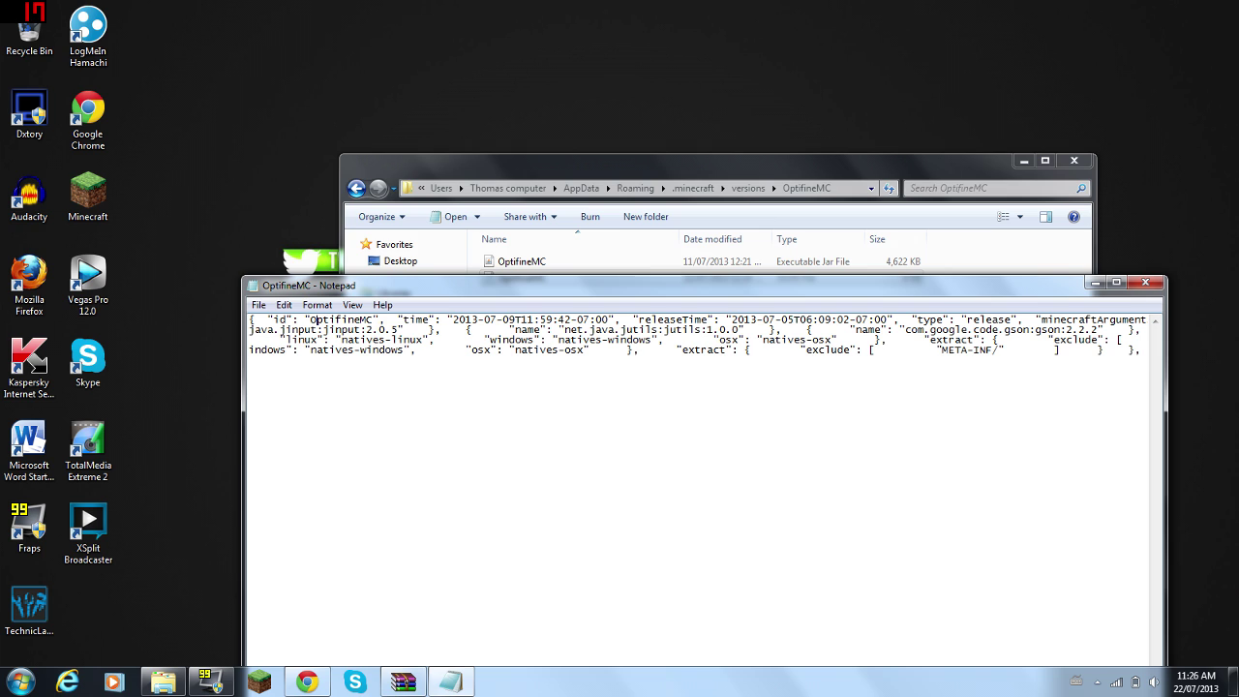
{"action": "key", "text": "BackSpace"}
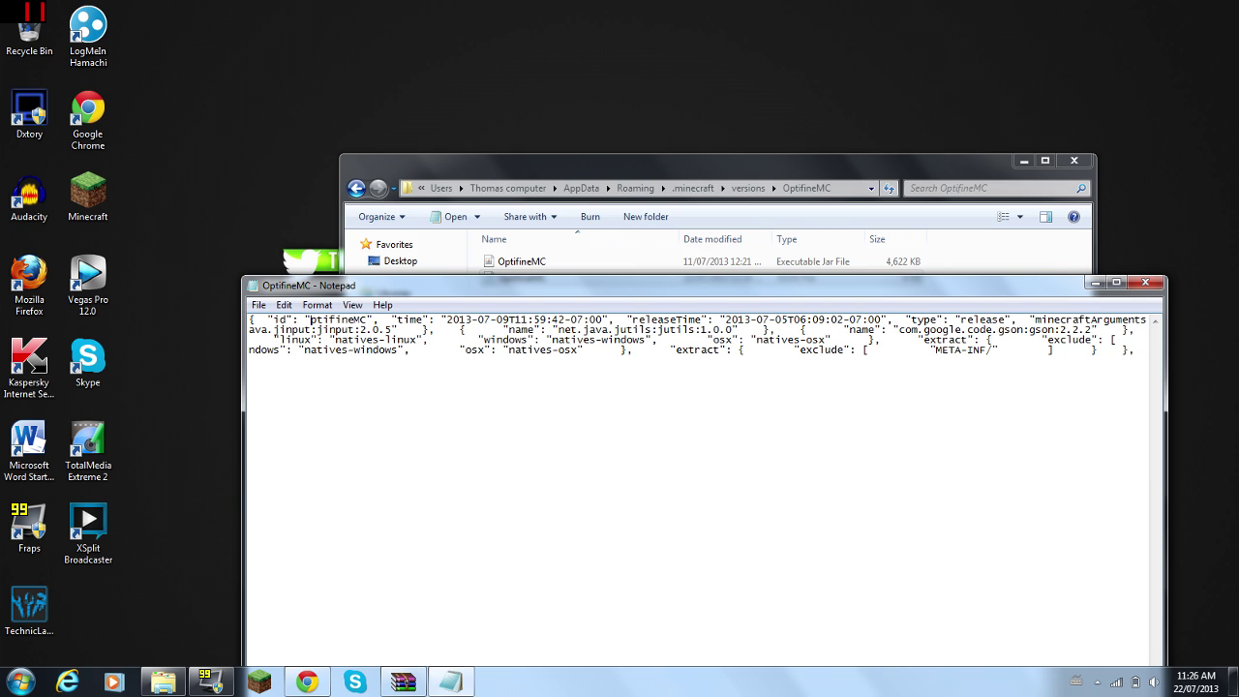
{"action": "type", "text": "O"}
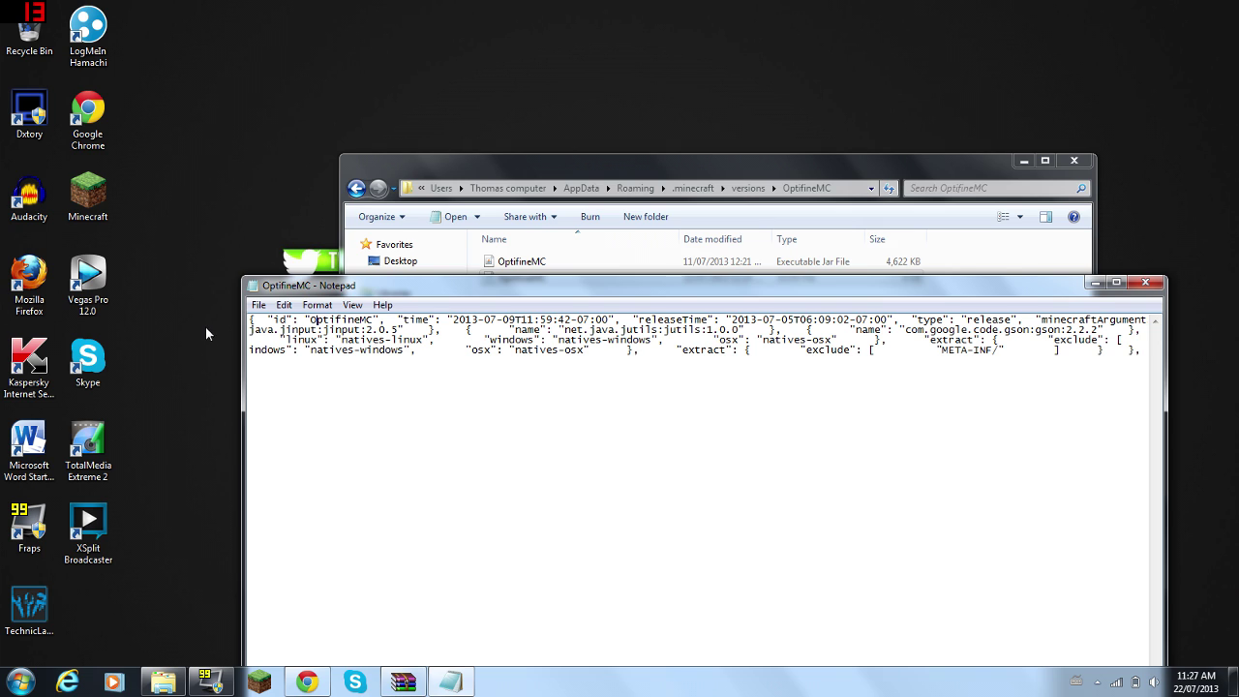
Step: Save the edited OptifineMC JSON file and close it
{"action": "left_click", "coordinate": [258, 304]}
{"action": "left_click", "coordinate": [295, 357]}
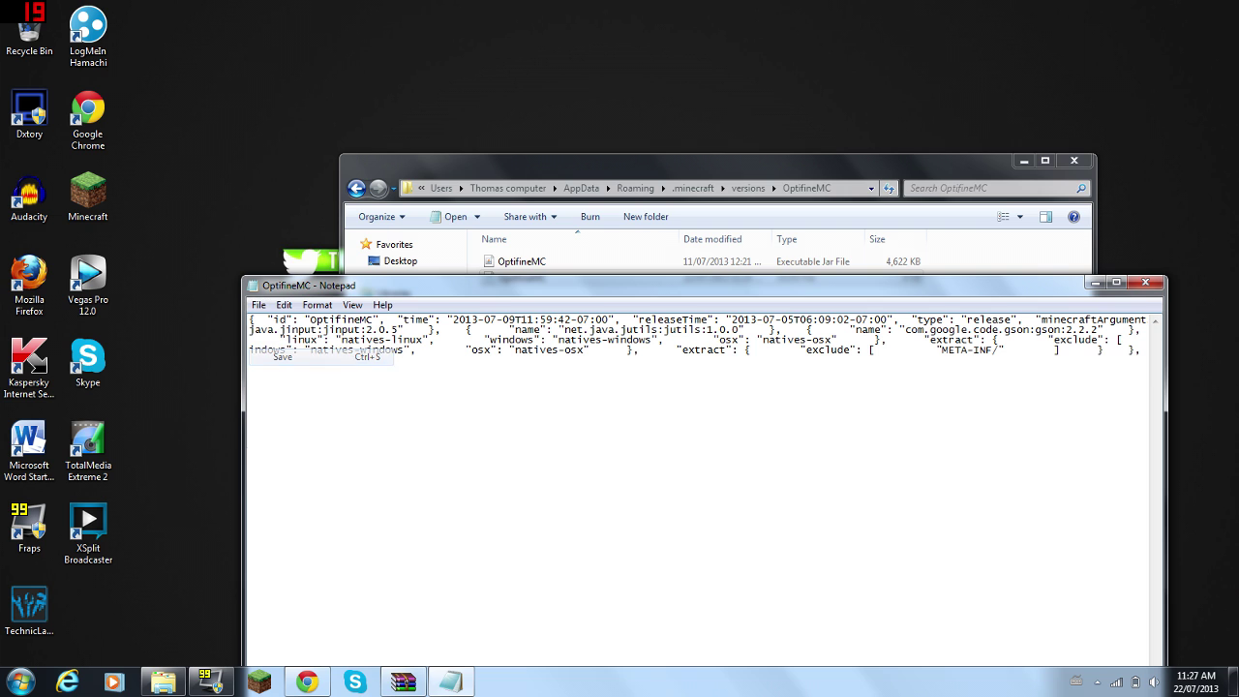
{"action": "left_click", "coordinate": [1144, 283]}
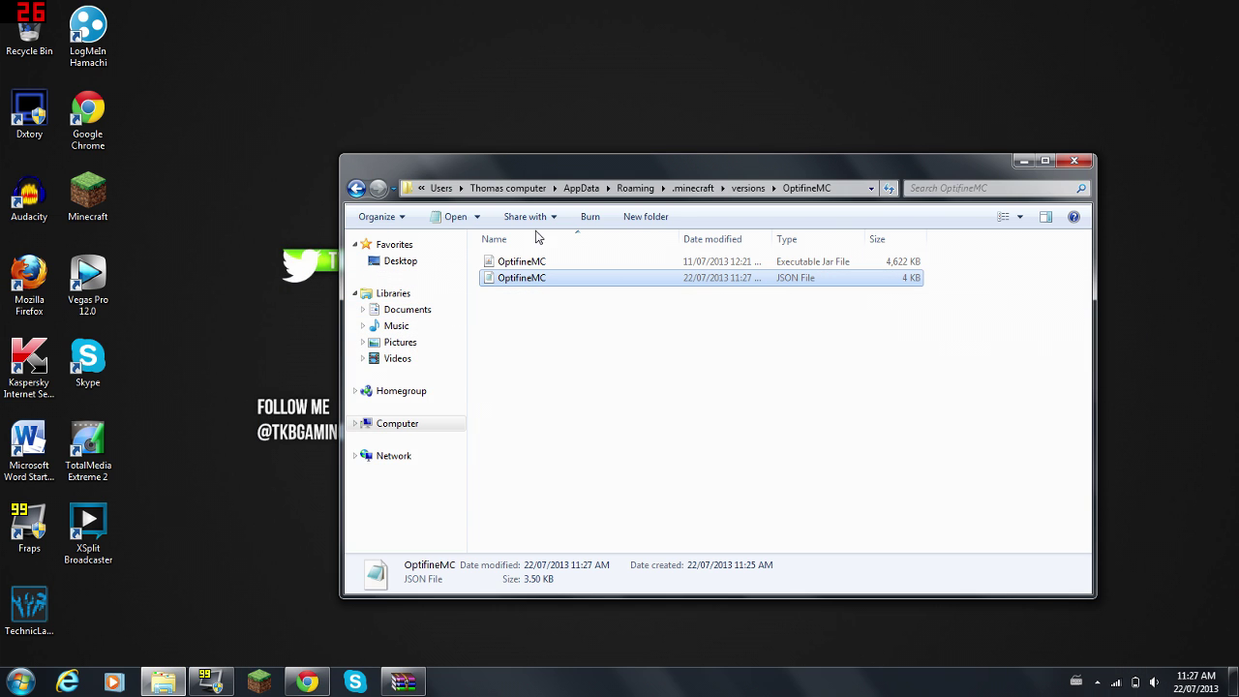
Step: Open the OptifineMC executable jar file with WinRAR
{"action": "left_click", "coordinate": [509, 265]}
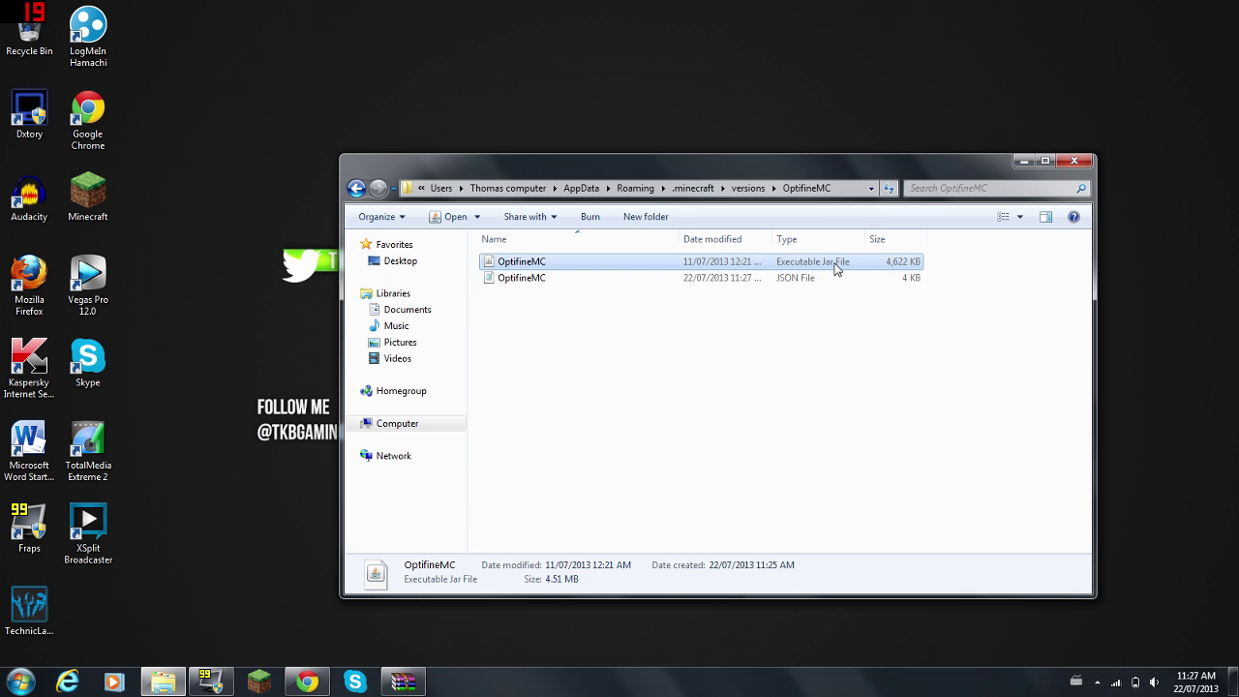
{"action": "right_click", "coordinate": [548, 263]}
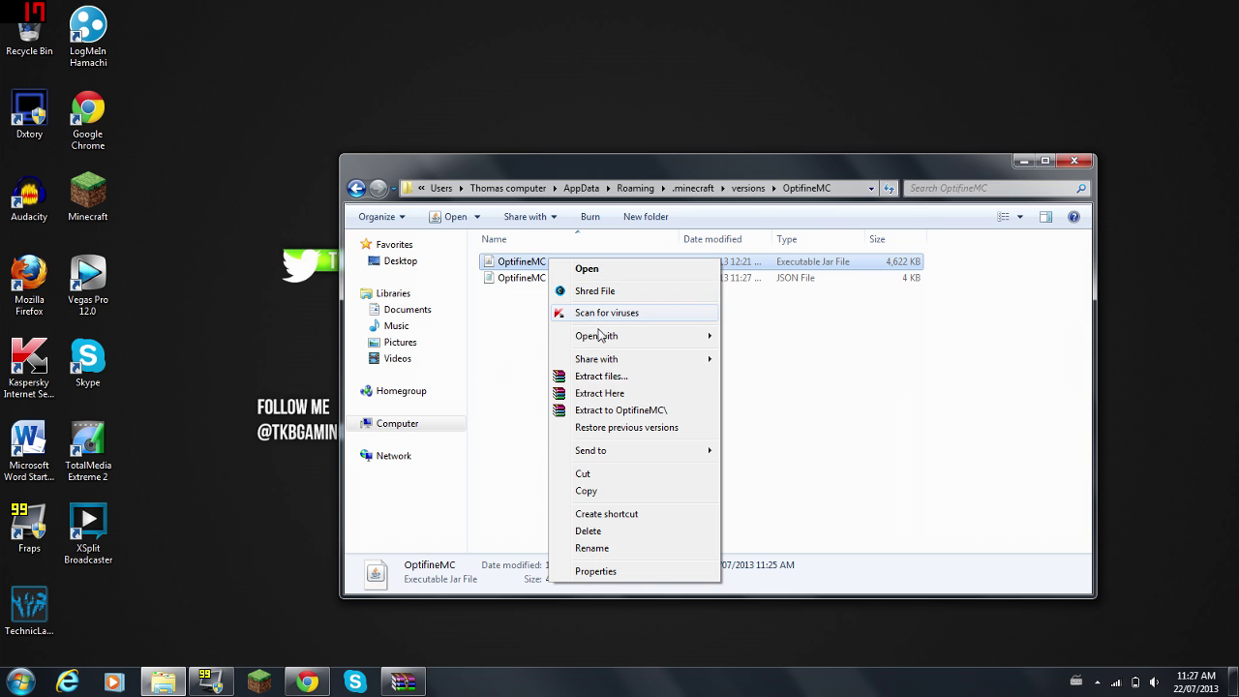
{"action": "mouse_move", "coordinate": [668, 339]}
{"action": "left_click", "coordinate": [828, 354]}
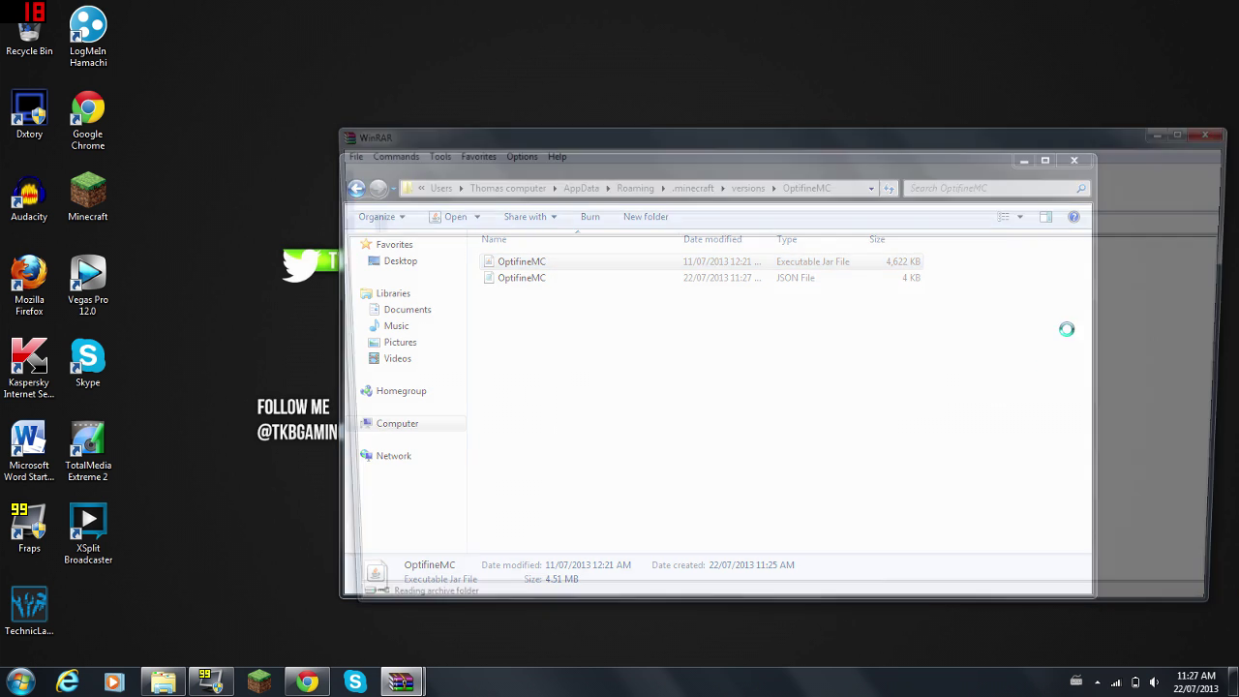
Step: Close the OptifineMC folder window and dismiss the WinRAR license reminder
{"action": "left_click_drag", "start_coordinate": [1066, 150], "coordinate": [883, 279]}
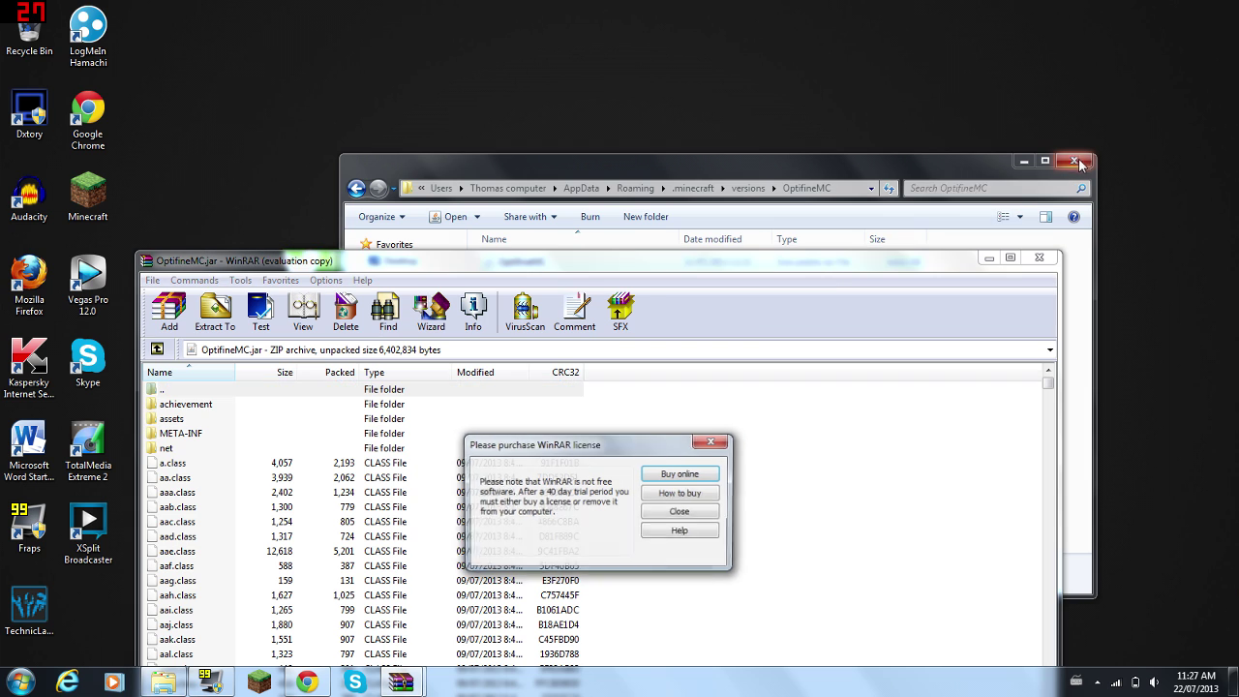
{"action": "left_click", "coordinate": [1068, 165]}
{"action": "left_click", "coordinate": [1072, 165]}
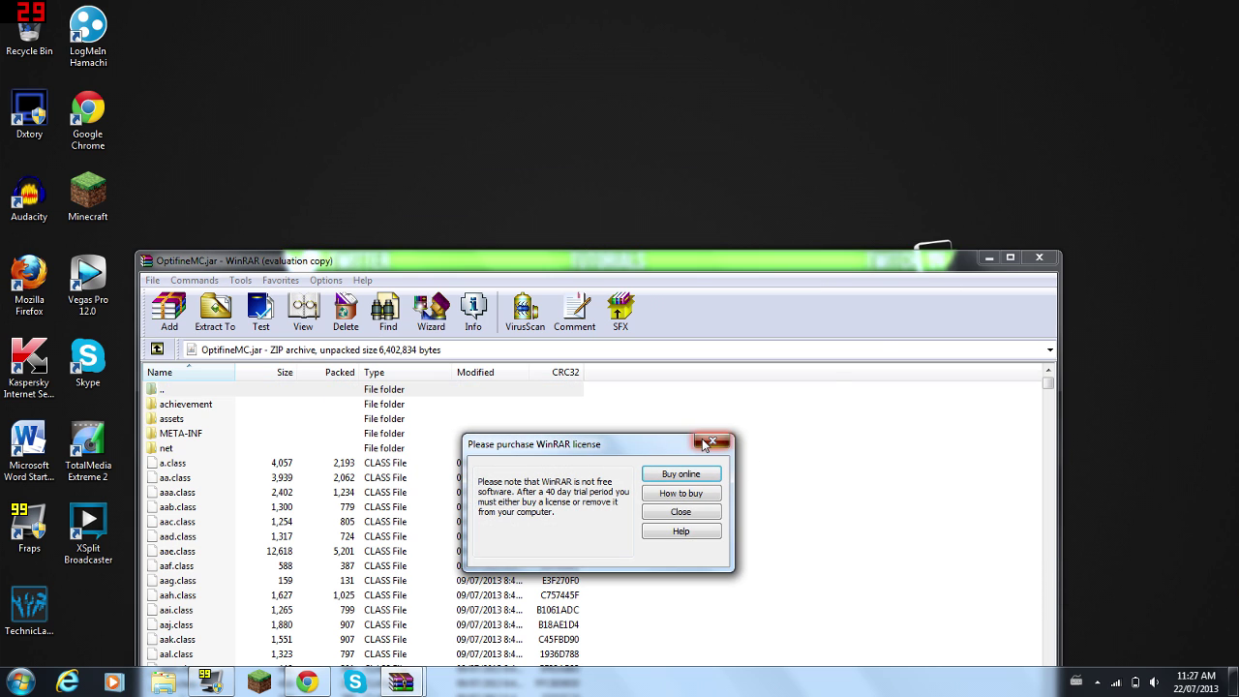
{"action": "left_click", "coordinate": [738, 436]}
Step: Arrange the OptifineMC.jar and OptiFine_1.6.2_HD_U_B4 (3).zip archive windows side by side
{"action": "left_click_drag", "start_coordinate": [687, 257], "coordinate": [2, 145]}
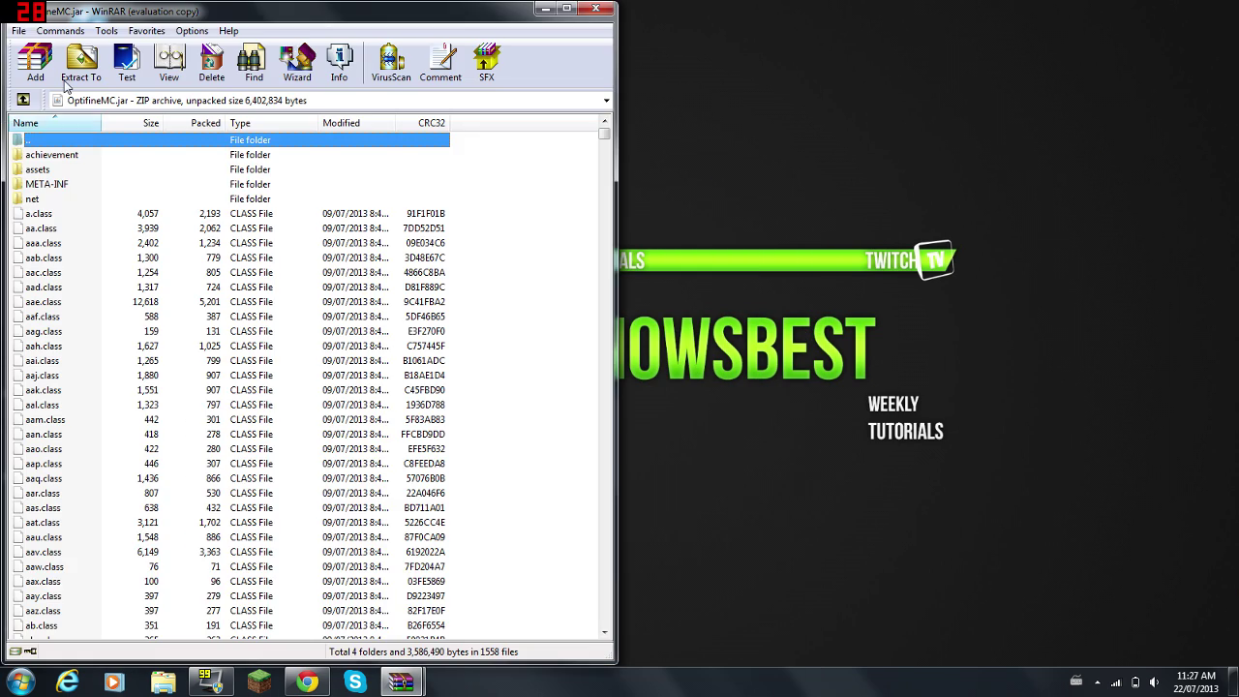
{"action": "left_click", "coordinate": [400, 681]}
{"action": "left_click", "coordinate": [315, 602]}
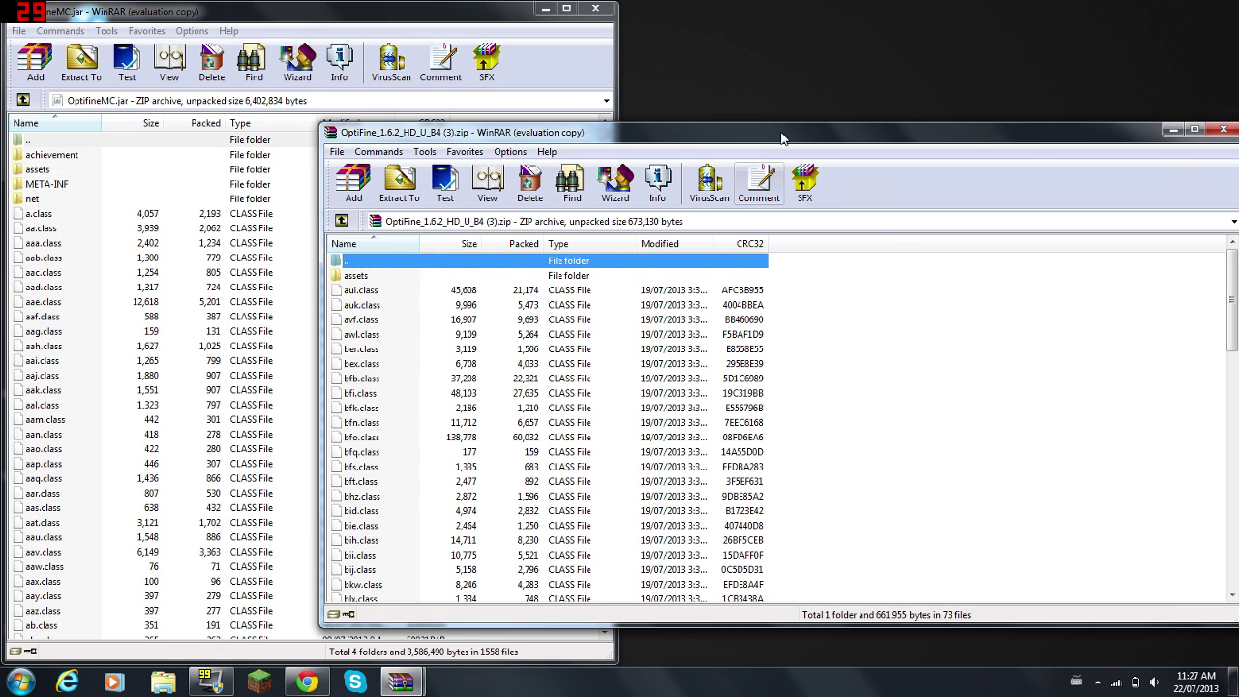
{"action": "key", "text": "super+Right"}
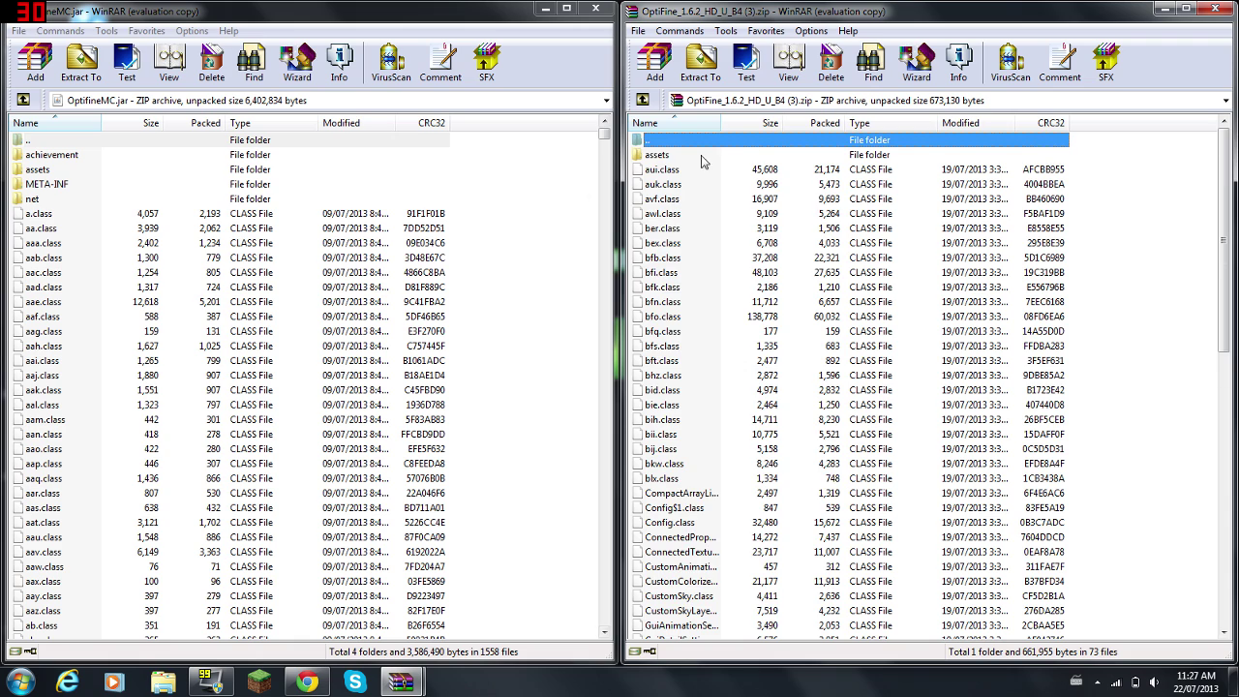
{"action": "scroll", "coordinate": [787, 275], "scroll_direction": "down", "scroll_amount": 9}
{"action": "scroll", "coordinate": [787, 275], "scroll_direction": "up", "scroll_amount": 9}
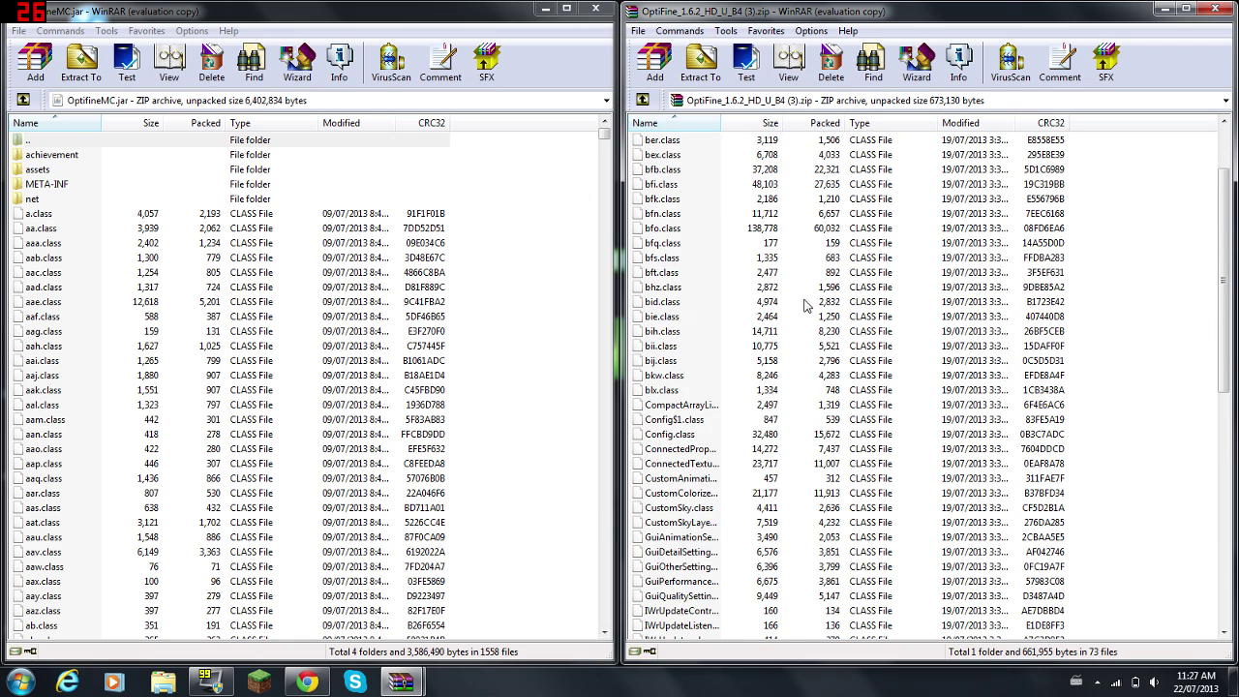
Step: Delete the META-INF folder from the OptifineMC.jar archive
{"action": "left_click", "coordinate": [40, 186]}
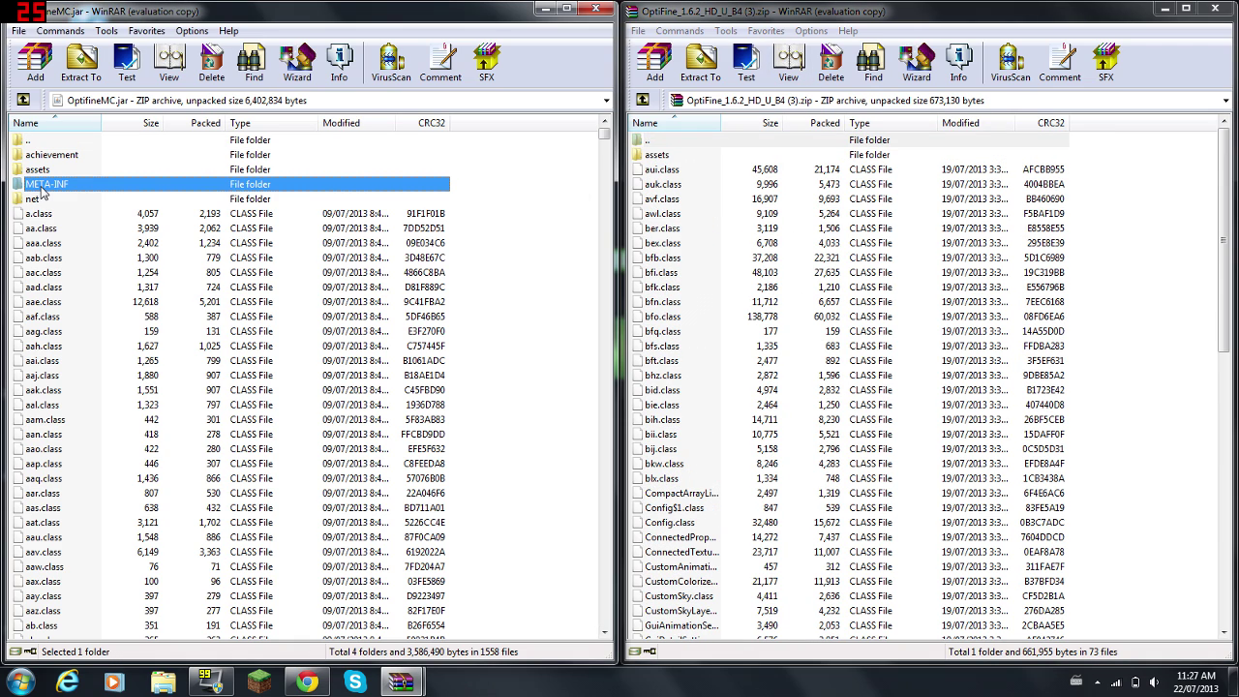
{"action": "key", "text": "Delete"}
{"action": "left_click", "coordinate": [636, 394]}
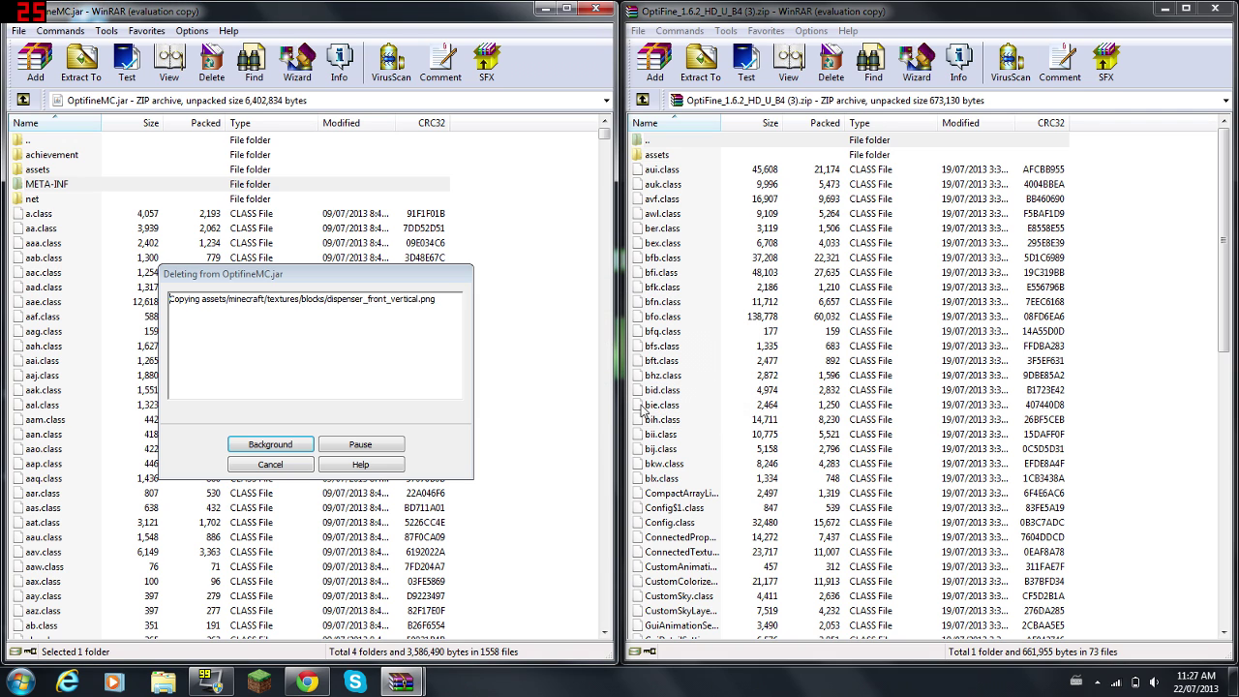
Step: Add all contents of the OptiFine zip to OptifineMC.jar with the default archive settings, and close both archives
{"action": "left_click", "coordinate": [822, 342]}
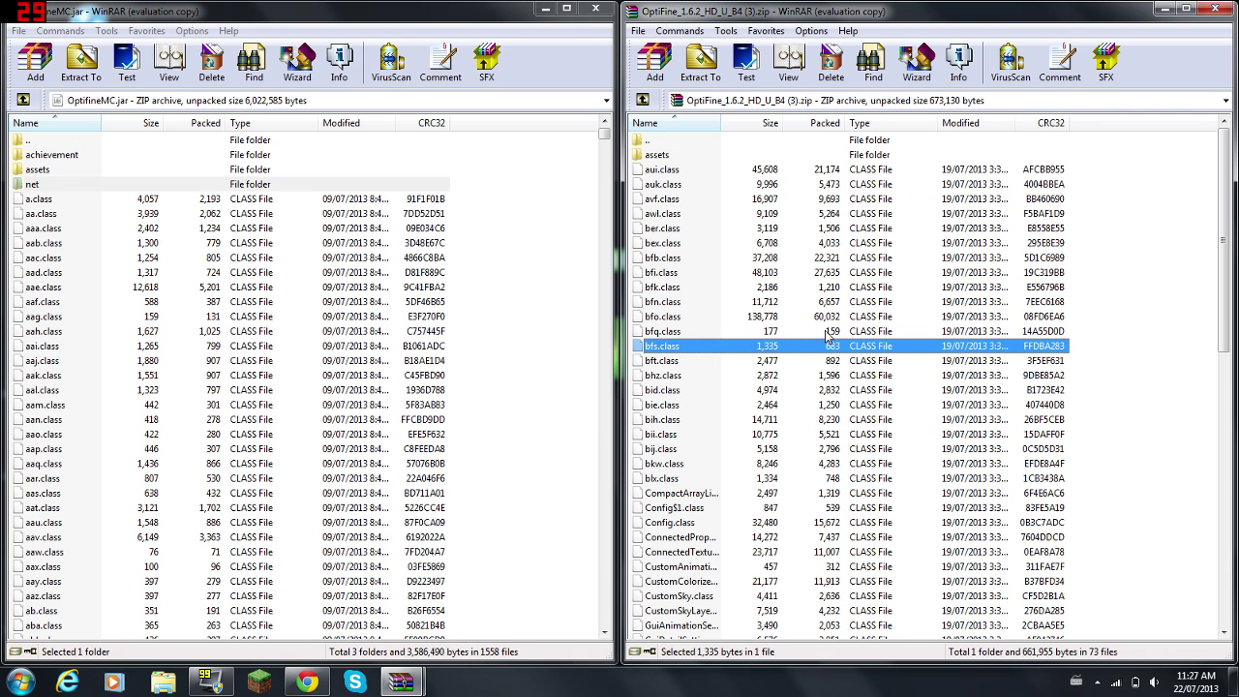
{"action": "left_click", "coordinate": [809, 317]}
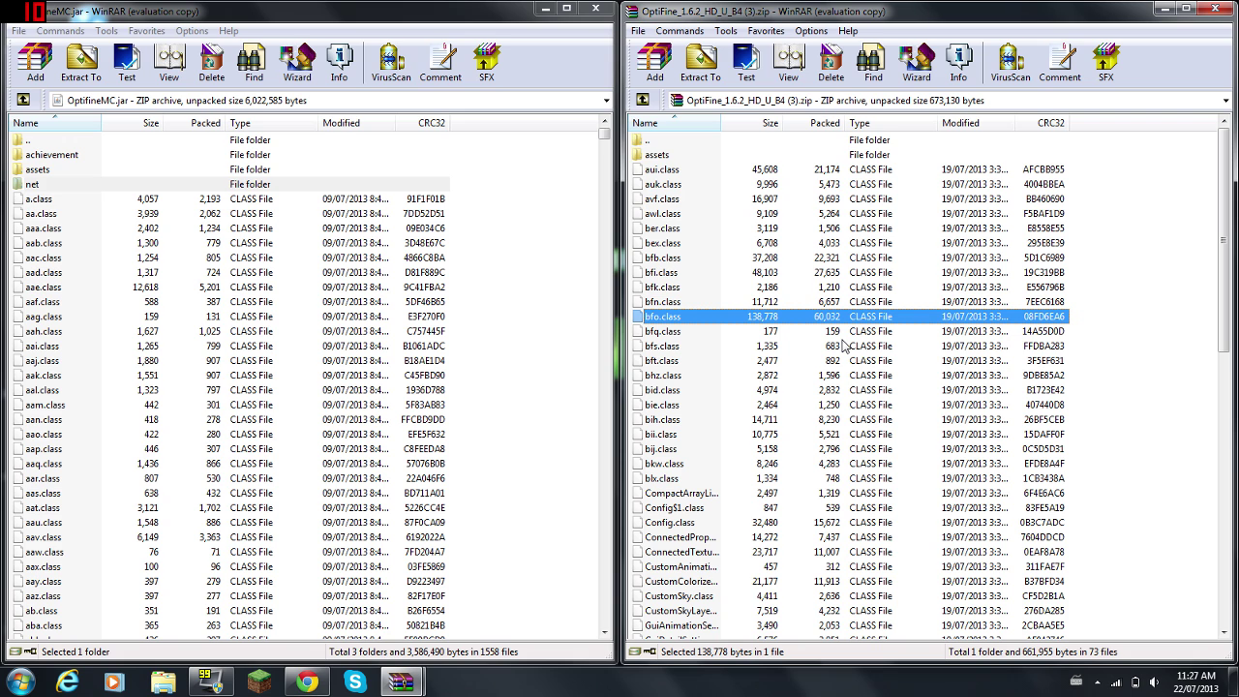
{"action": "key", "text": "ctrl+a"}
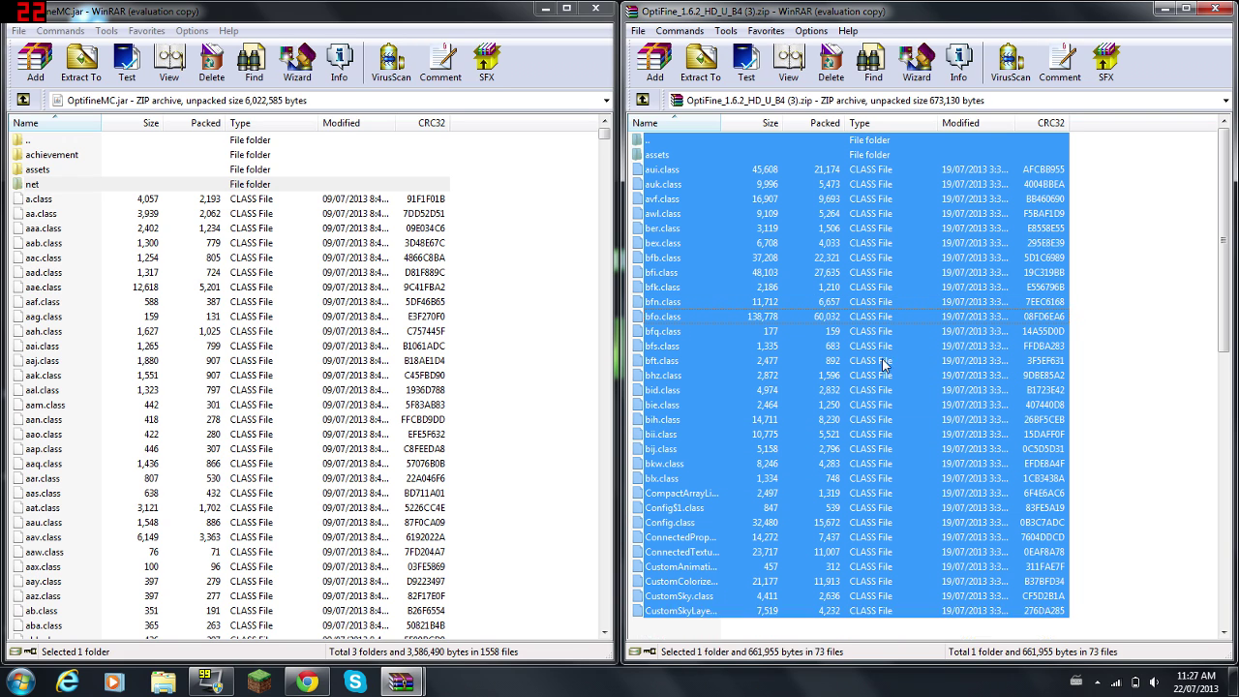
{"action": "left_click_drag", "start_coordinate": [845, 319], "coordinate": [152, 368]}
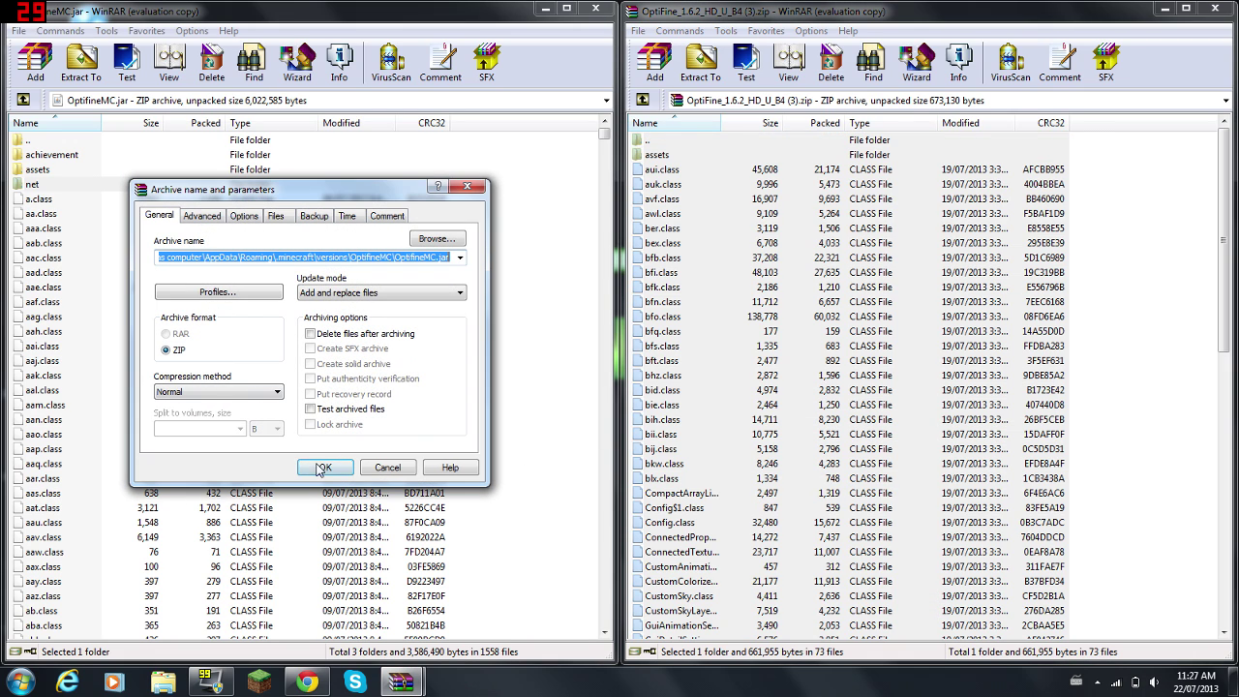
{"action": "left_click", "coordinate": [323, 468]}
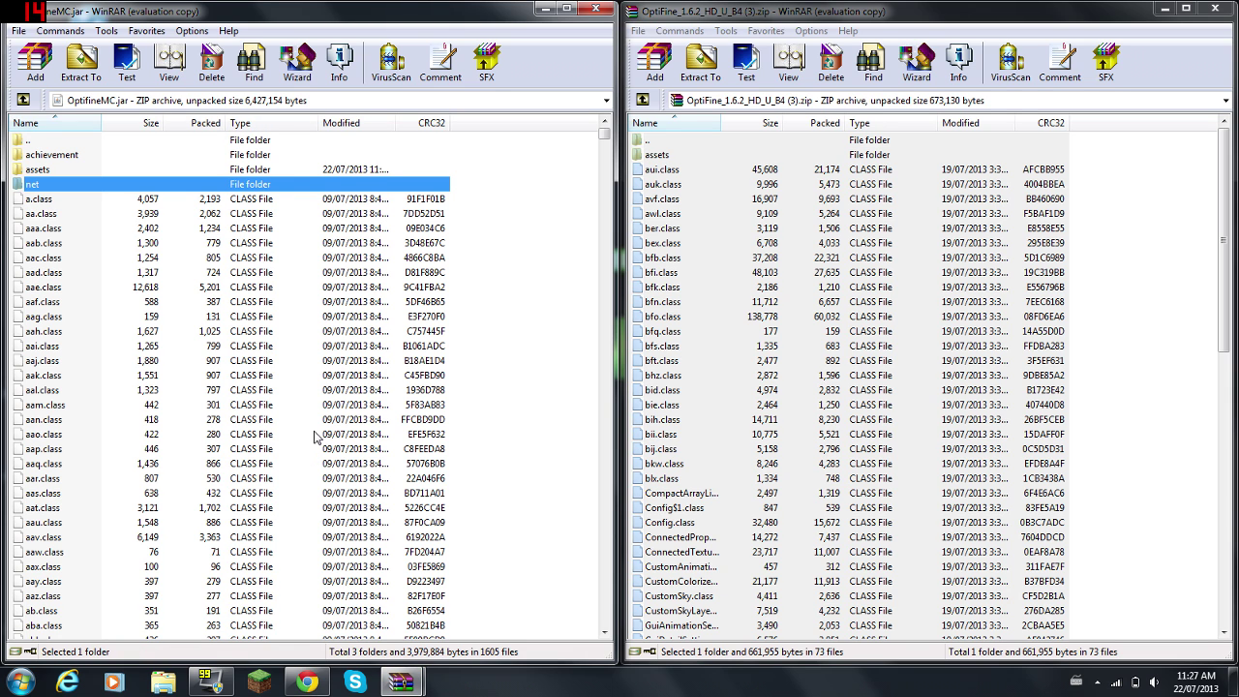
{"action": "left_click", "coordinate": [595, 8]}
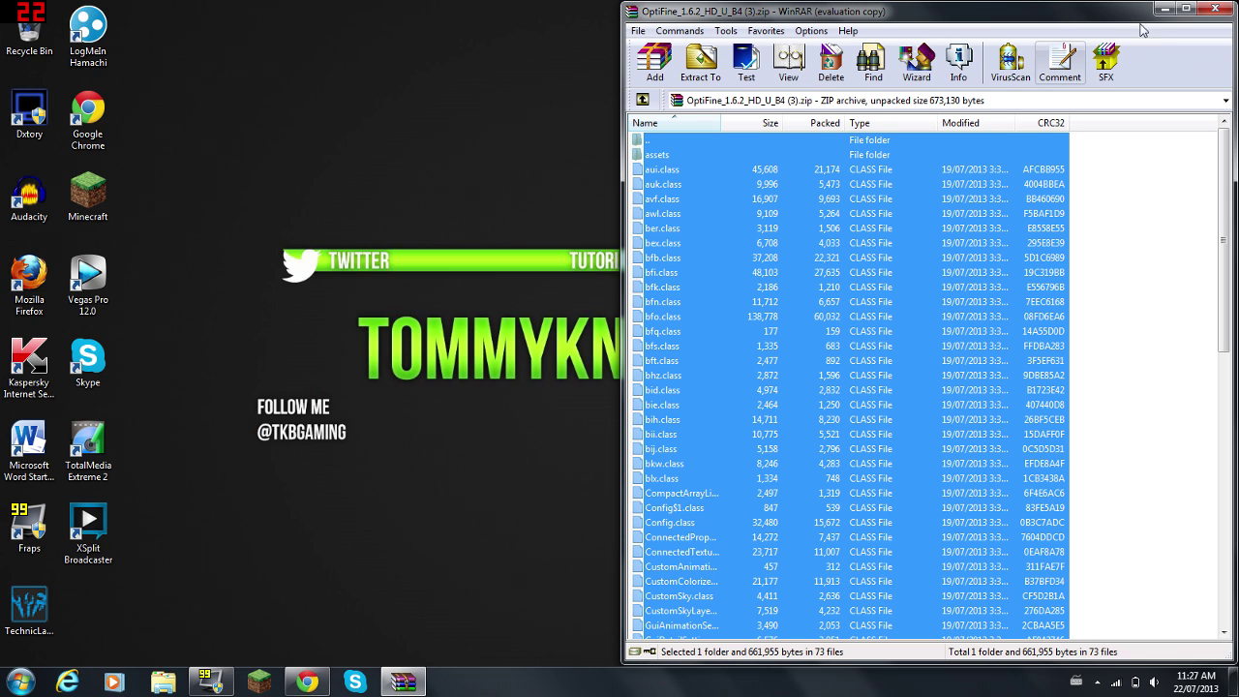
{"action": "left_click", "coordinate": [1214, 9]}
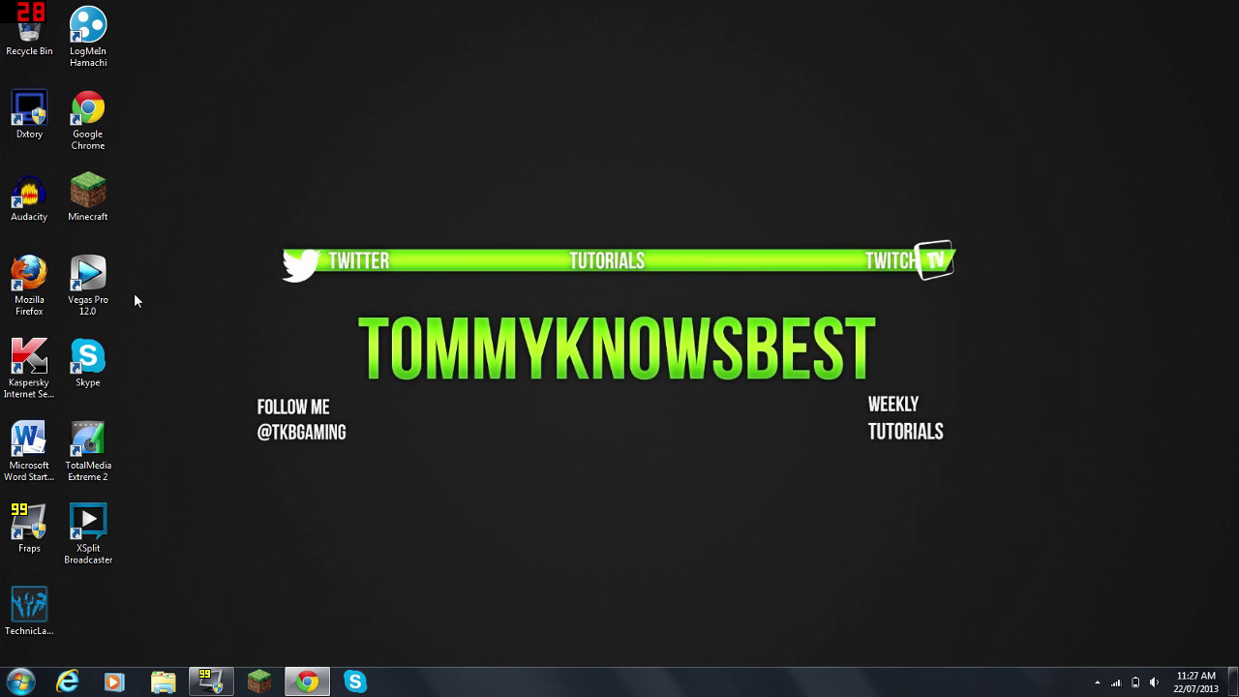
{"action": "double_click", "coordinate": [87, 208]}
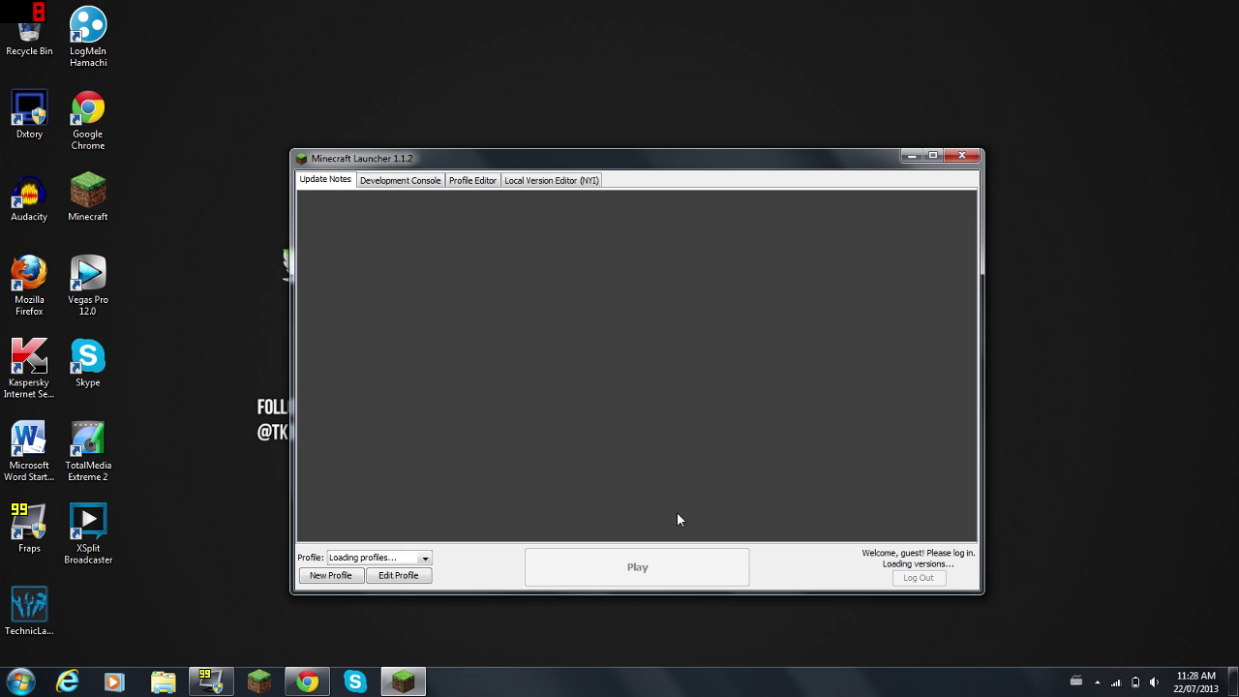
{"action": "left_click", "coordinate": [333, 577]}
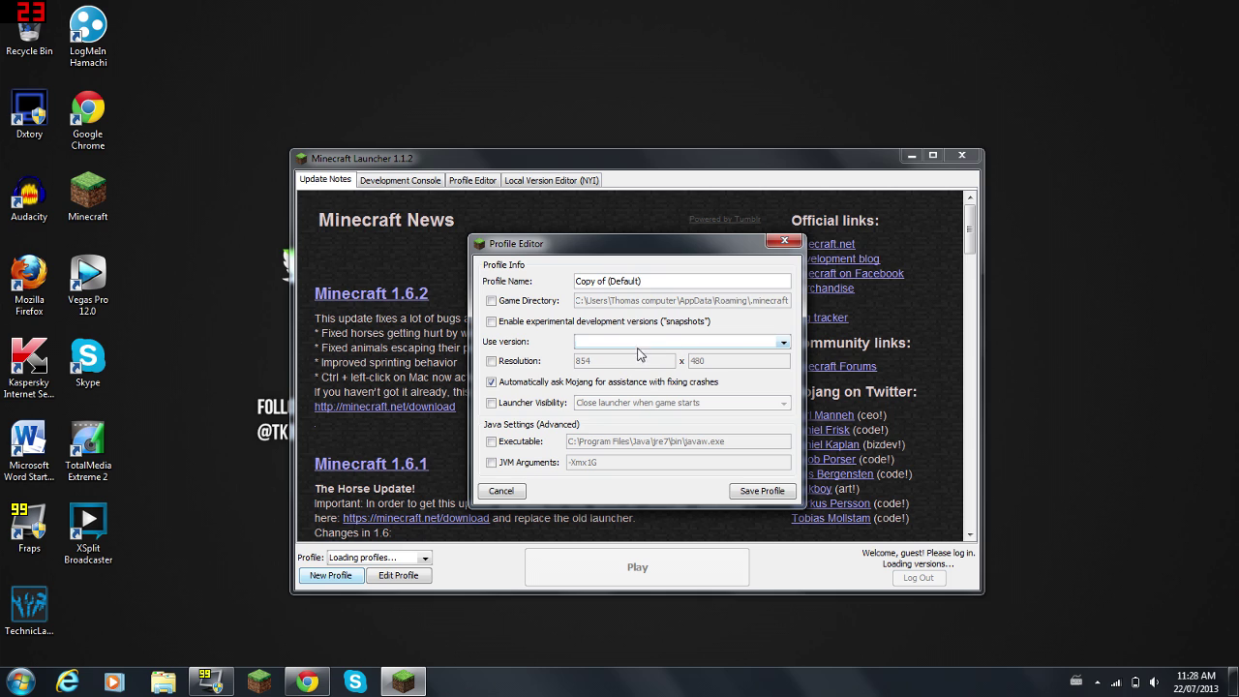
{"action": "key", "text": "ctrl+a"}
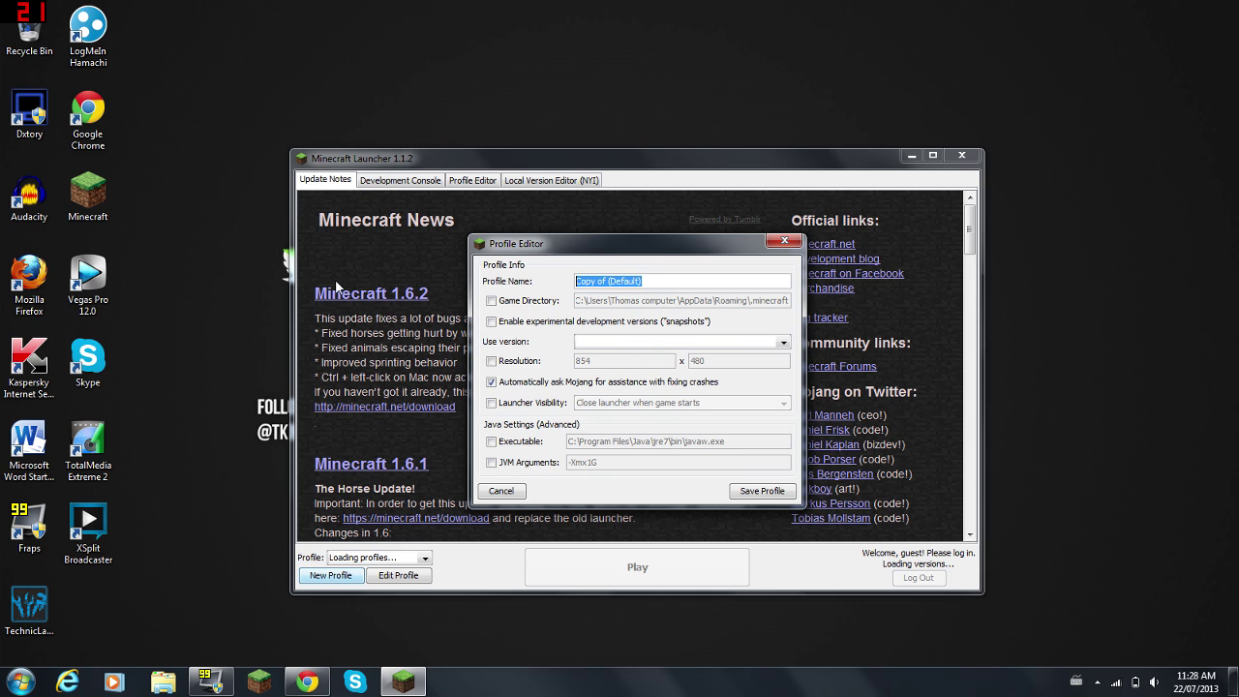
{"action": "type", "text": "Optifi"}
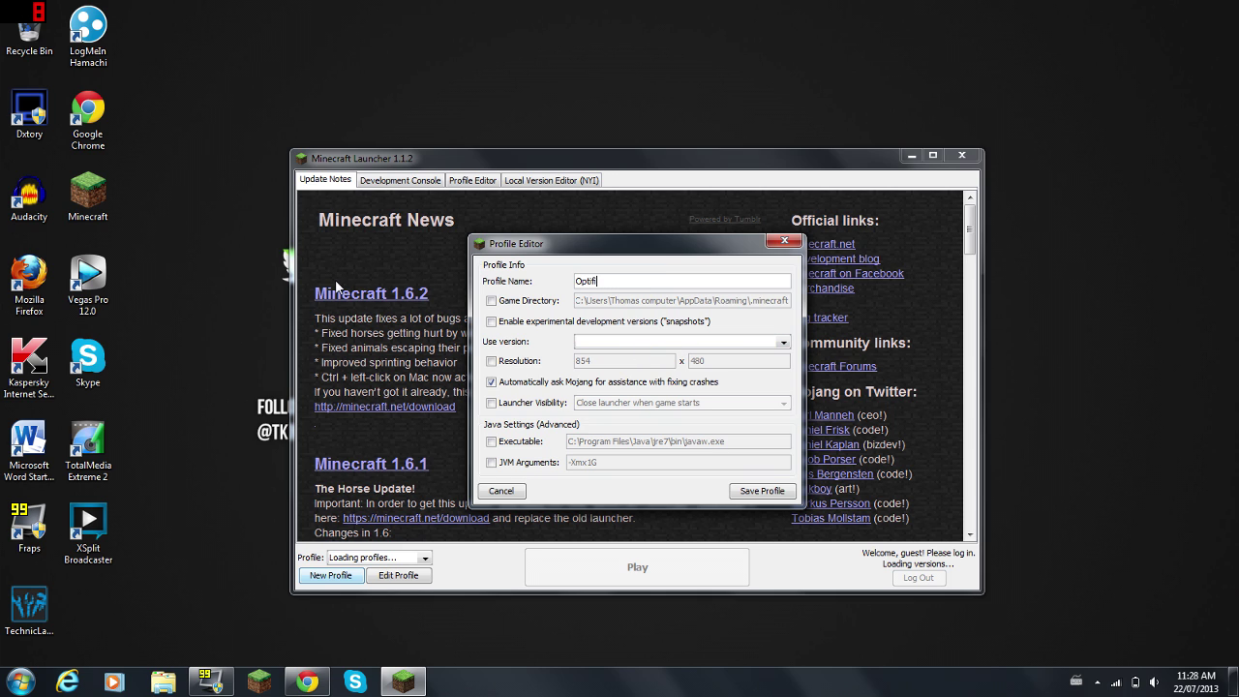
{"action": "type", "text": "neMC"}
{"action": "left_click", "coordinate": [616, 343]}
{"action": "left_click", "coordinate": [673, 364]}
{"action": "left_click", "coordinate": [783, 343]}
{"action": "left_click", "coordinate": [782, 342]}
{"action": "left_click", "coordinate": [783, 240]}
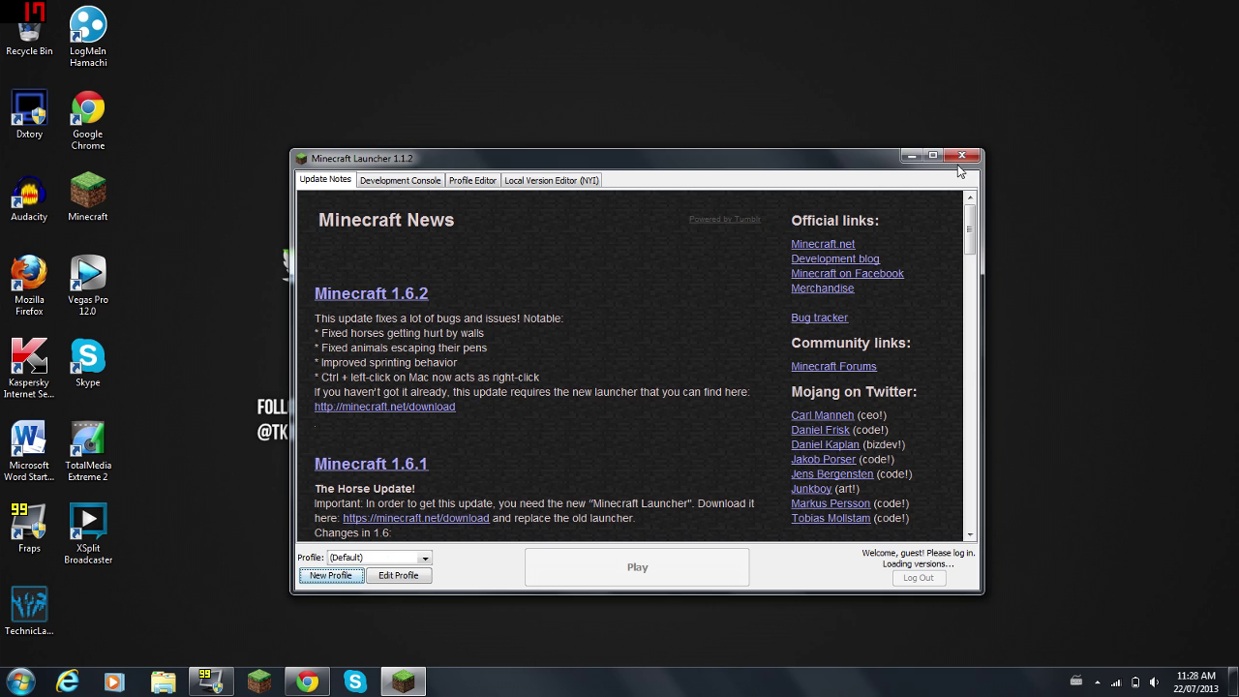
{"action": "key", "text": "alt+F4"}
Step: Start the Minecraft Launcher from the desktop
{"action": "double_click", "coordinate": [88, 193]}
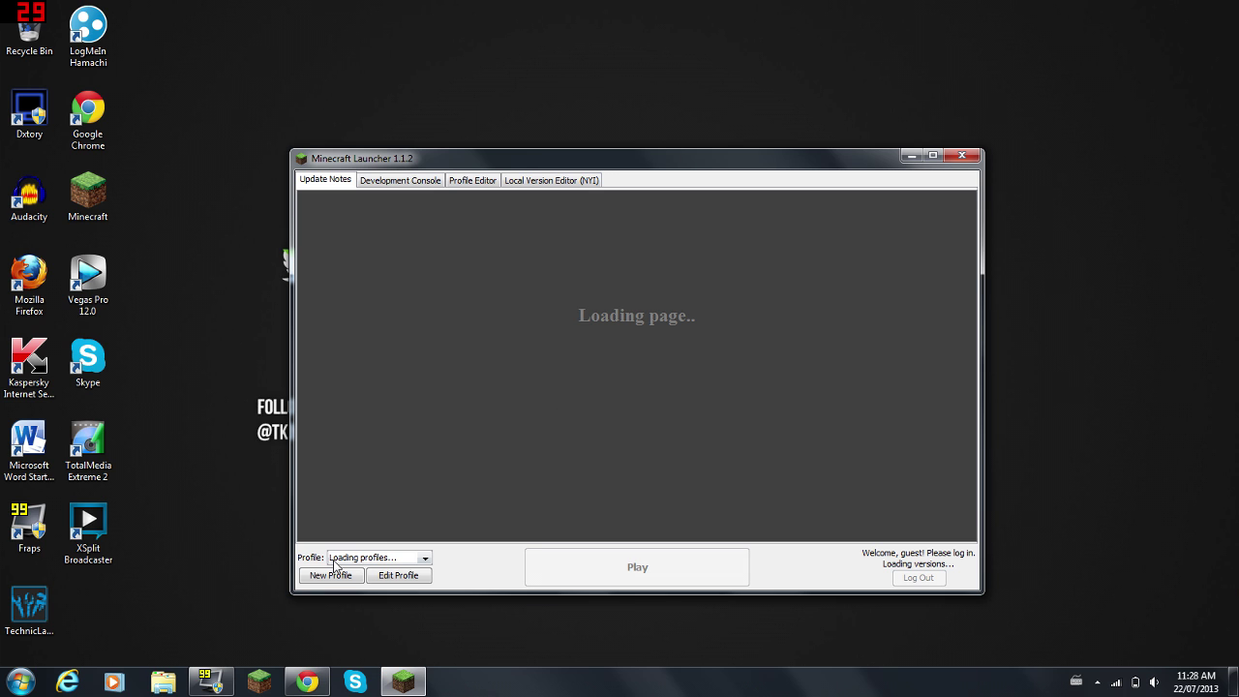
{"action": "left_click", "coordinate": [352, 578]}
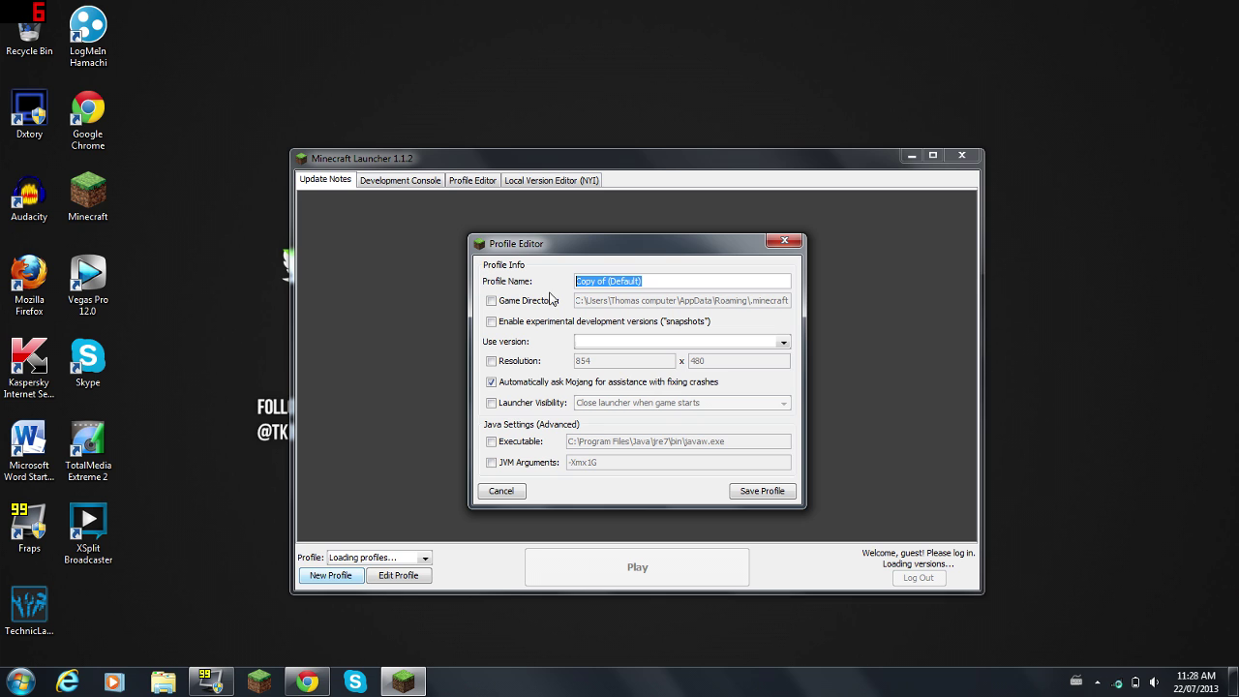
{"action": "type", "text": "fineMC"}
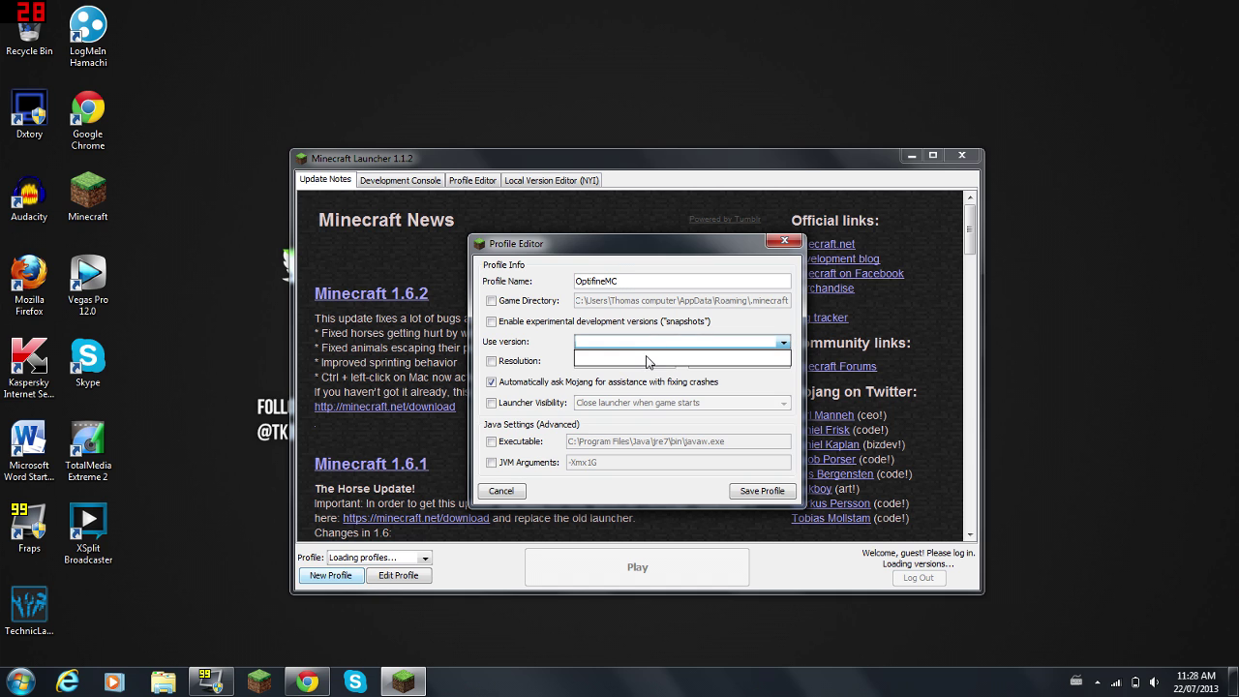
{"action": "left_click", "coordinate": [502, 491]}
{"action": "left_click", "coordinate": [330, 575]}
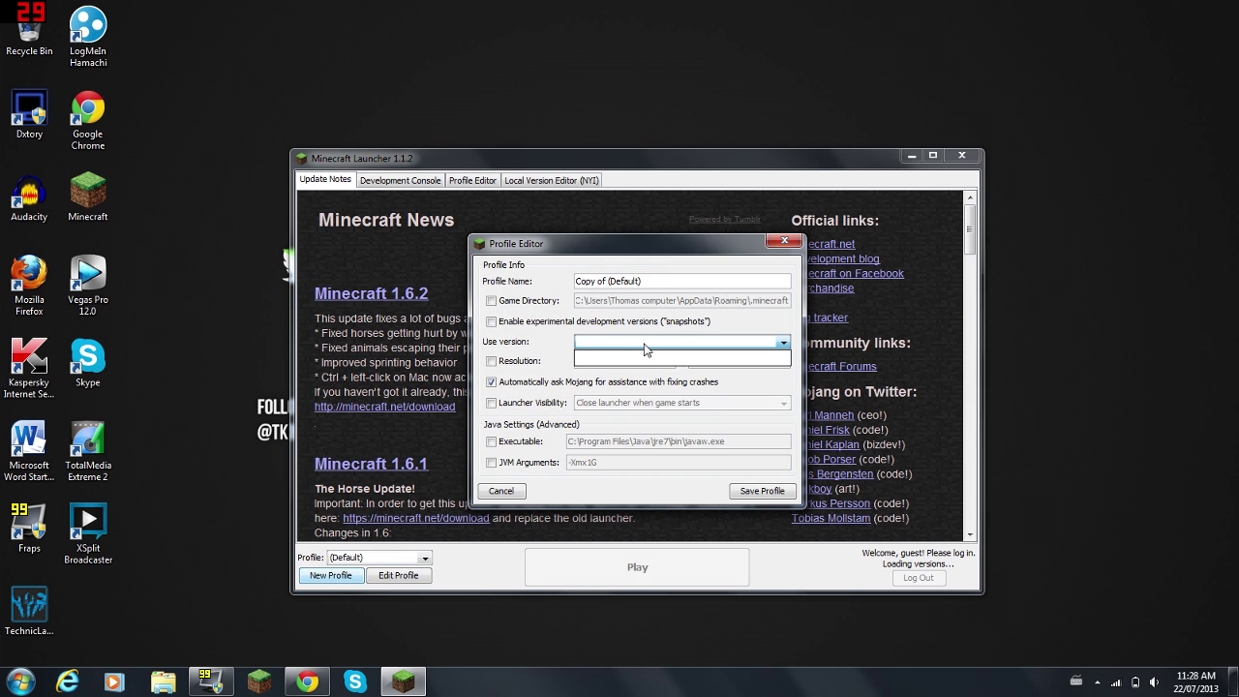
{"action": "left_click", "coordinate": [782, 243]}
{"action": "left_click", "coordinate": [330, 574]}
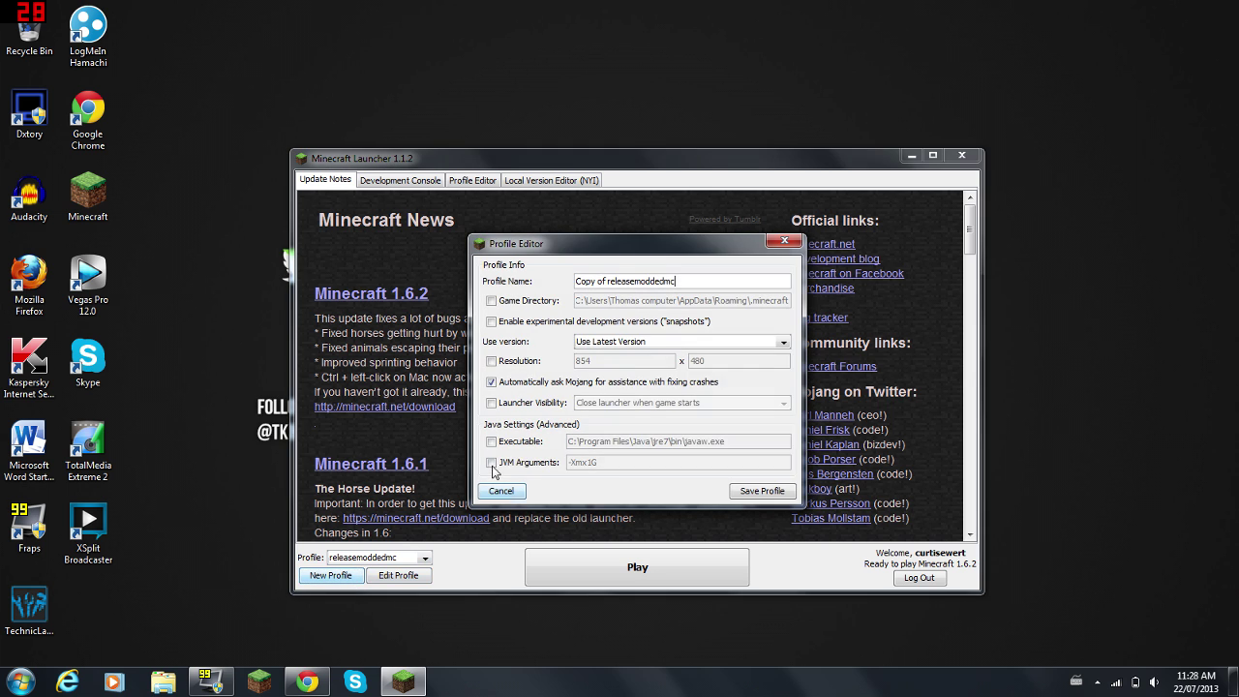
{"action": "left_click", "coordinate": [634, 355]}
{"action": "left_click", "coordinate": [634, 356]}
{"action": "left_click", "coordinate": [783, 241]}
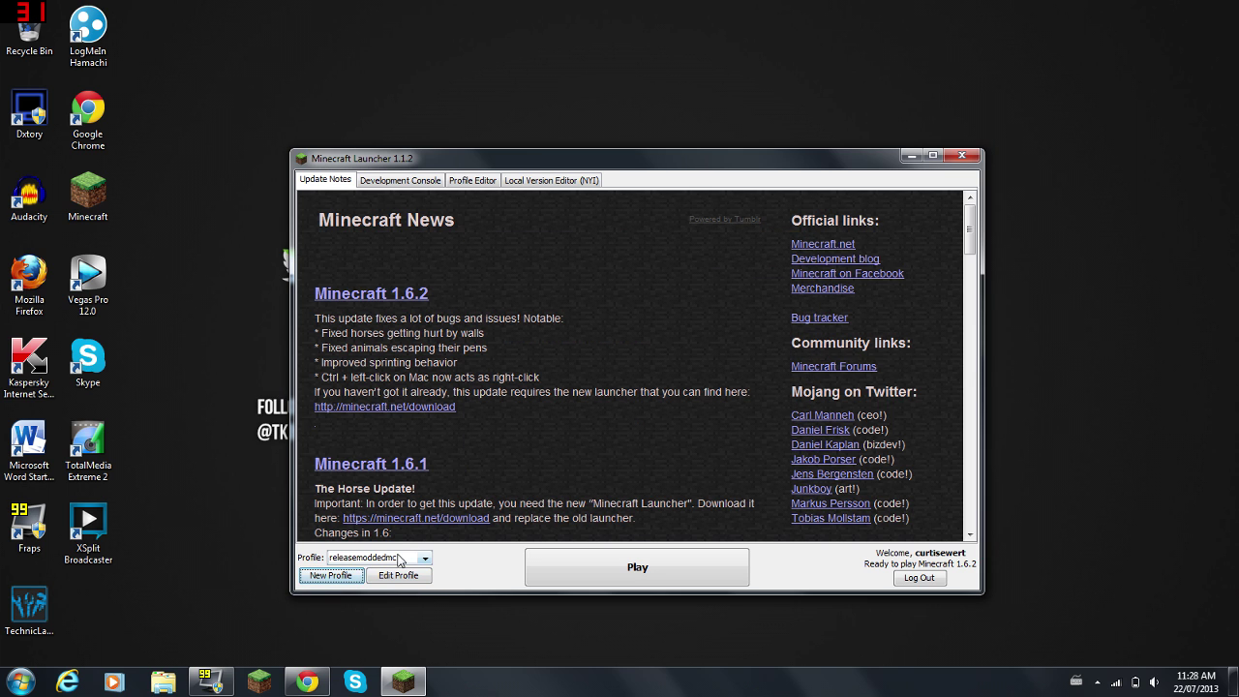
Step: Switch the launcher to the profile called New Profile and continue with the existing logged-in account
{"action": "left_click", "coordinate": [400, 559]}
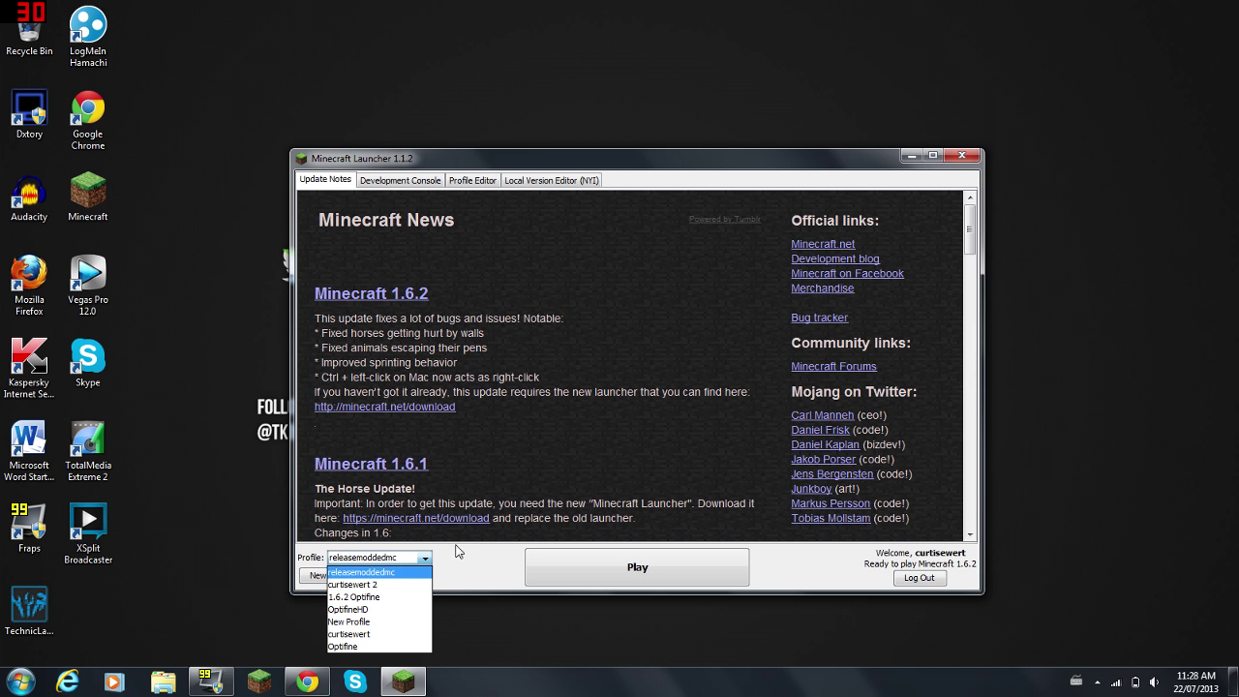
{"action": "left_click", "coordinate": [362, 622]}
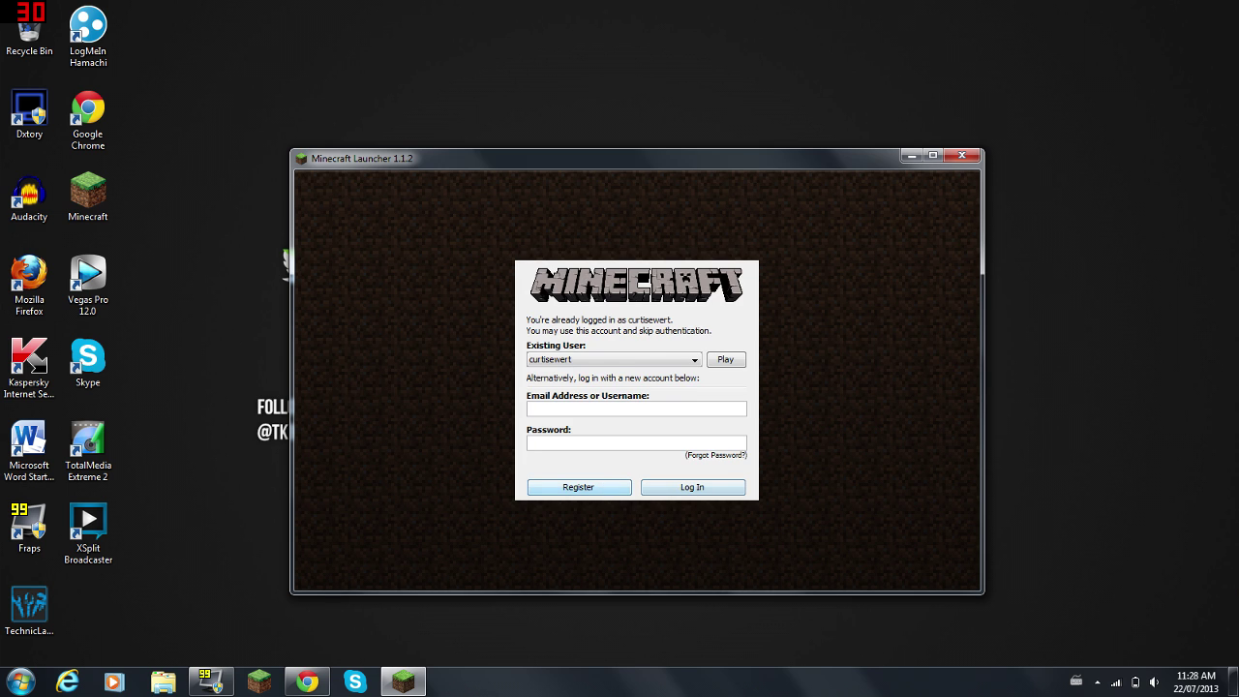
{"action": "left_click", "coordinate": [725, 360]}
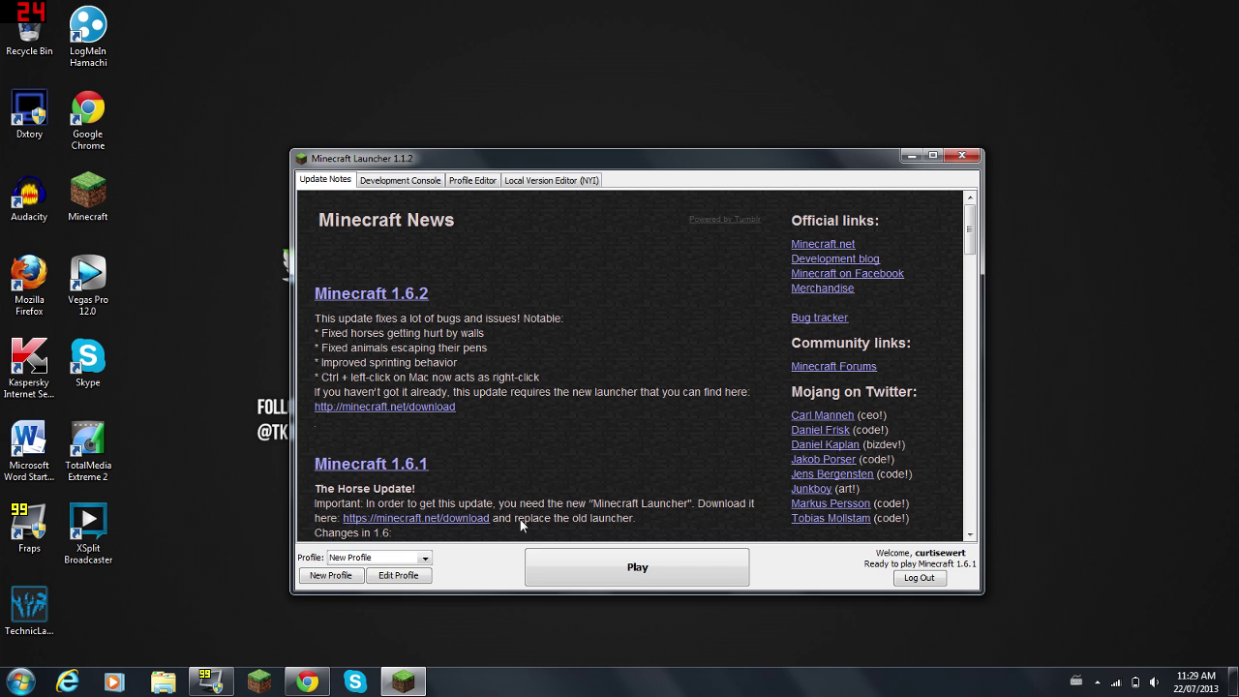
{"action": "left_click", "coordinate": [425, 560]}
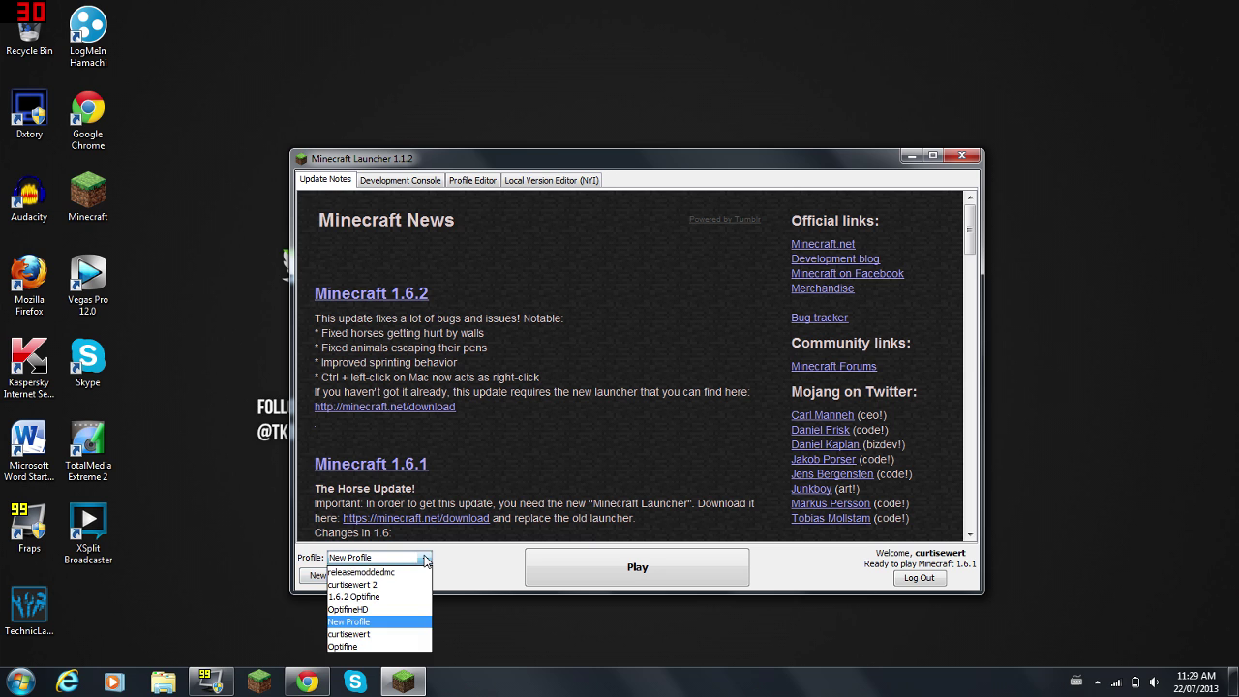
{"action": "left_click", "coordinate": [424, 560]}
Step: Create and save a launcher profile named OptifineMC that uses version release OptifineMC, with JVM Arguments enabled
{"action": "left_click", "coordinate": [330, 574]}
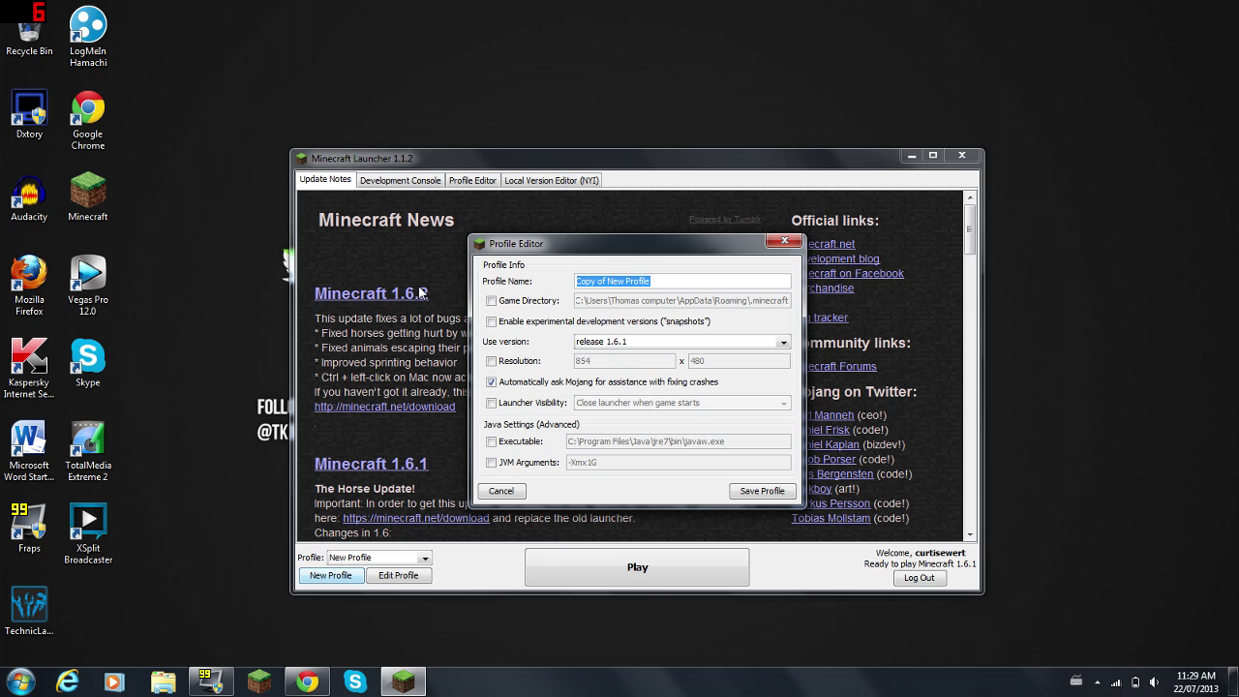
{"action": "type", "text": "OptifineMC"}
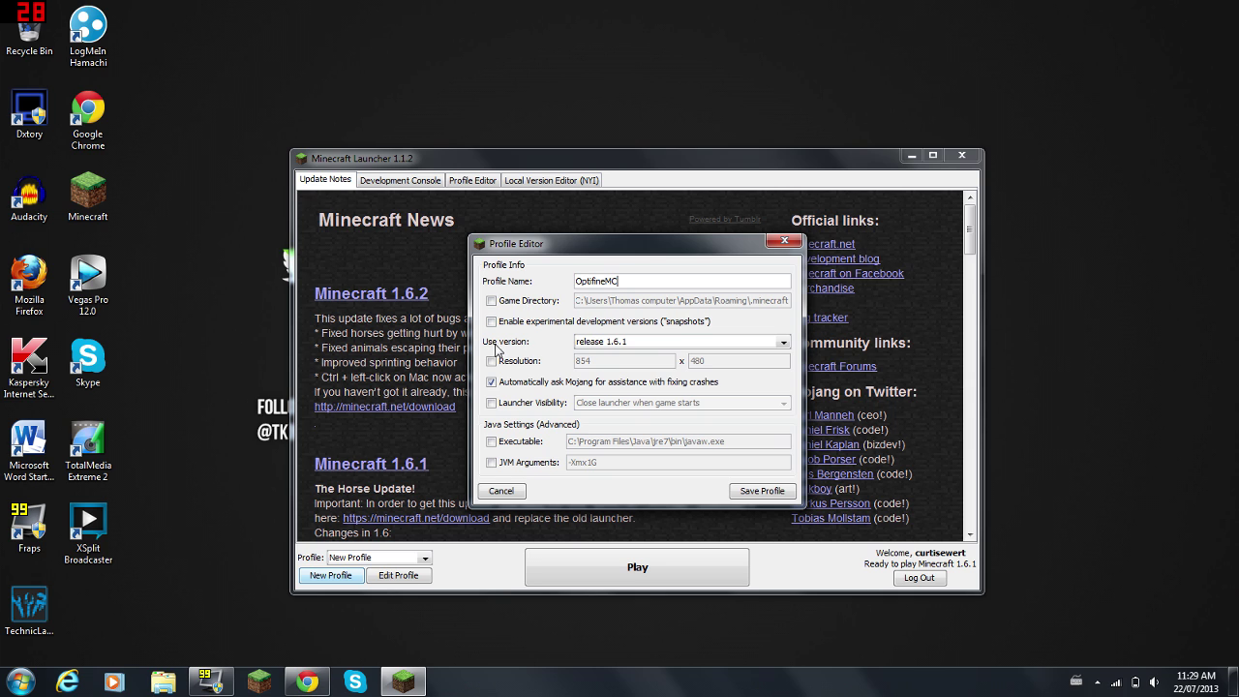
{"action": "left_click", "coordinate": [656, 346]}
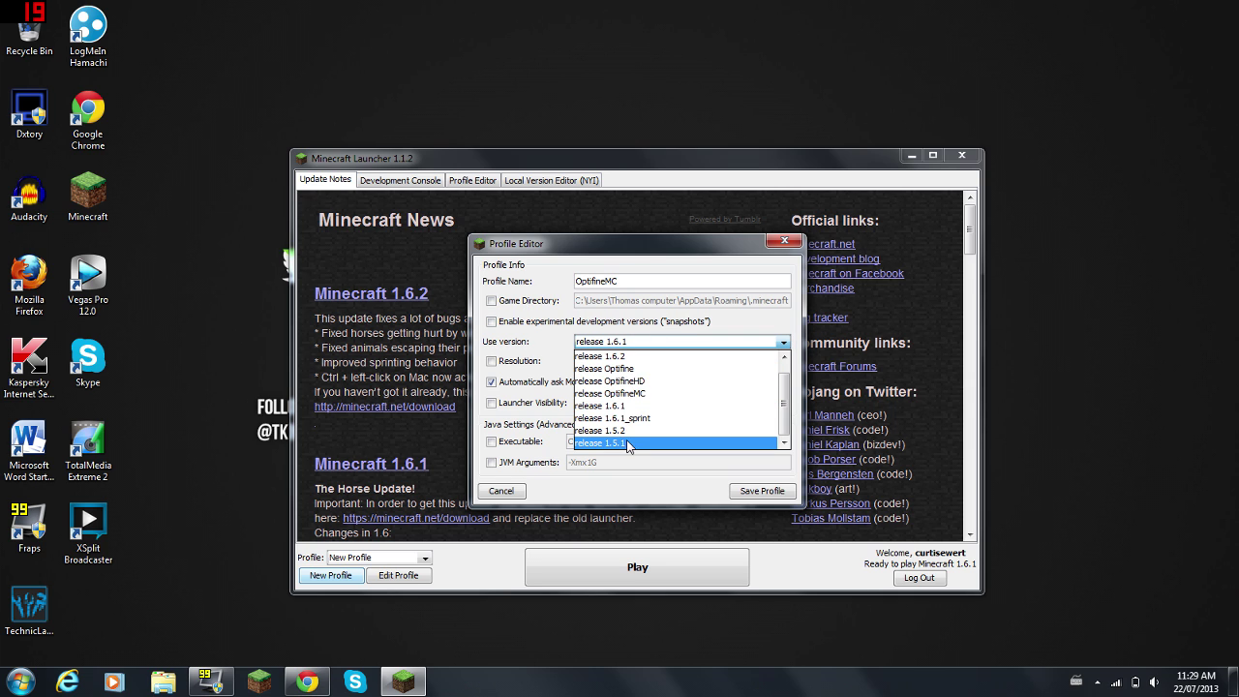
{"action": "left_click", "coordinate": [602, 393]}
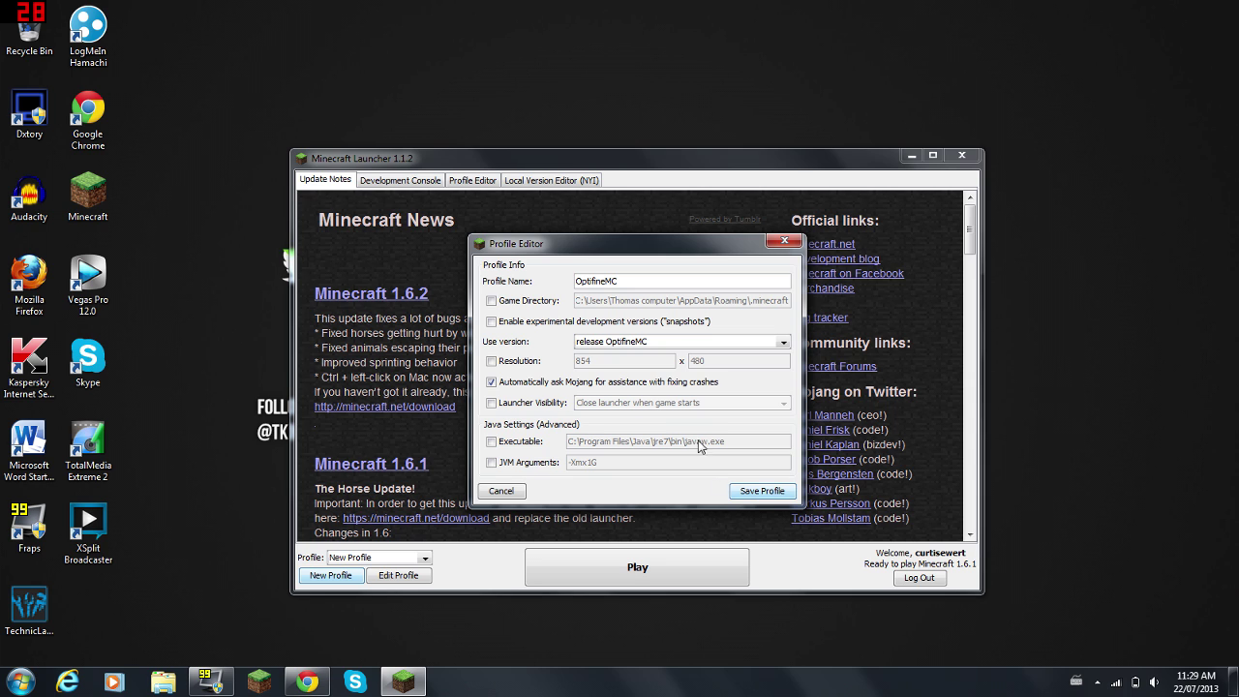
{"action": "left_click", "coordinate": [491, 462]}
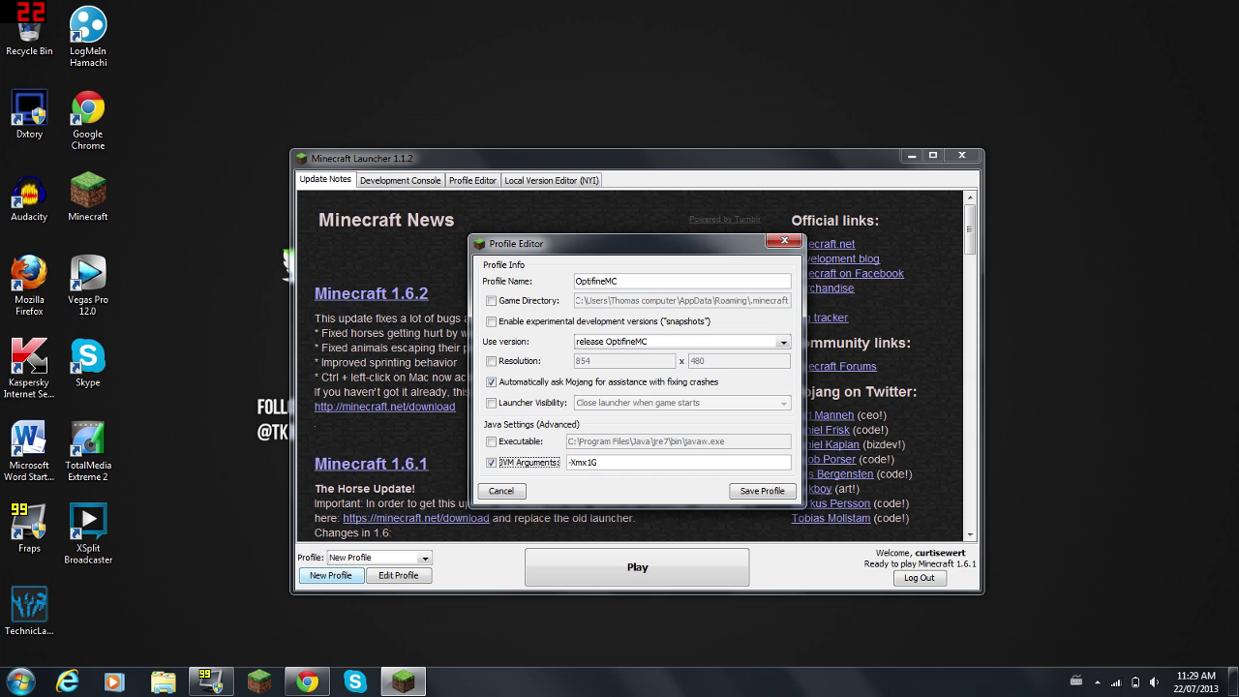
{"action": "left_click_drag", "start_coordinate": [597, 463], "coordinate": [581, 463]}
{"action": "left_click", "coordinate": [763, 490]}
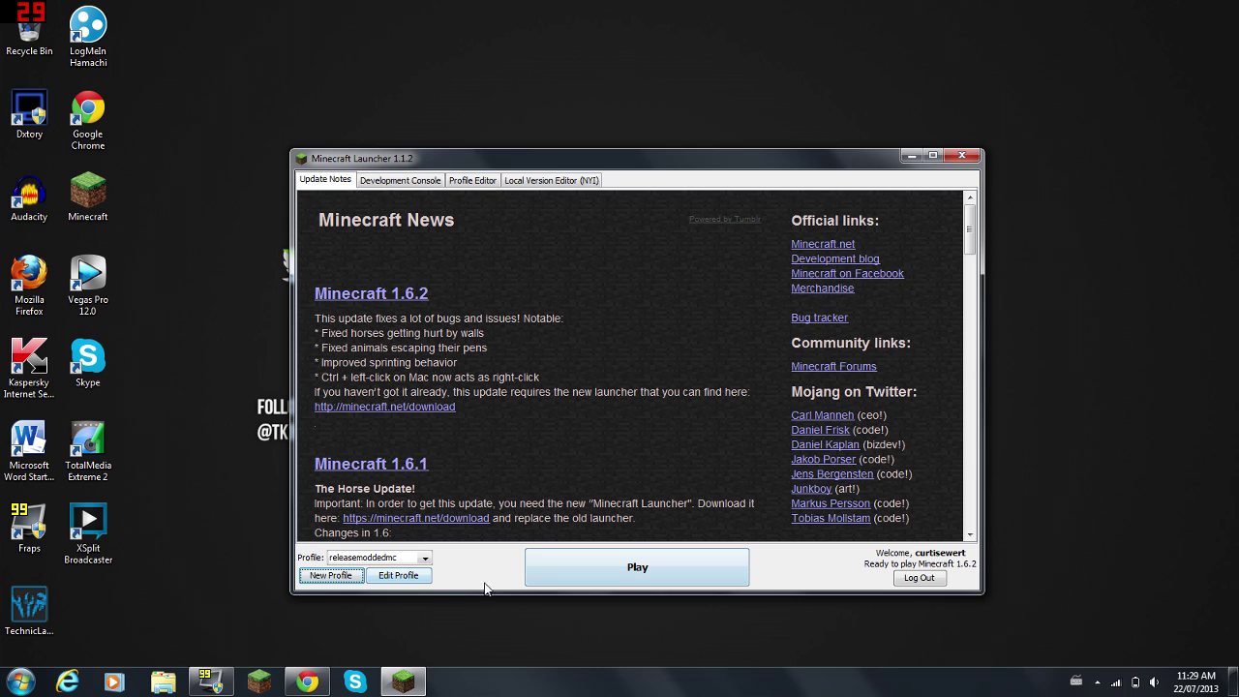
Step: Select the OptifineMC profile and launch the game with it
{"action": "left_click", "coordinate": [420, 559]}
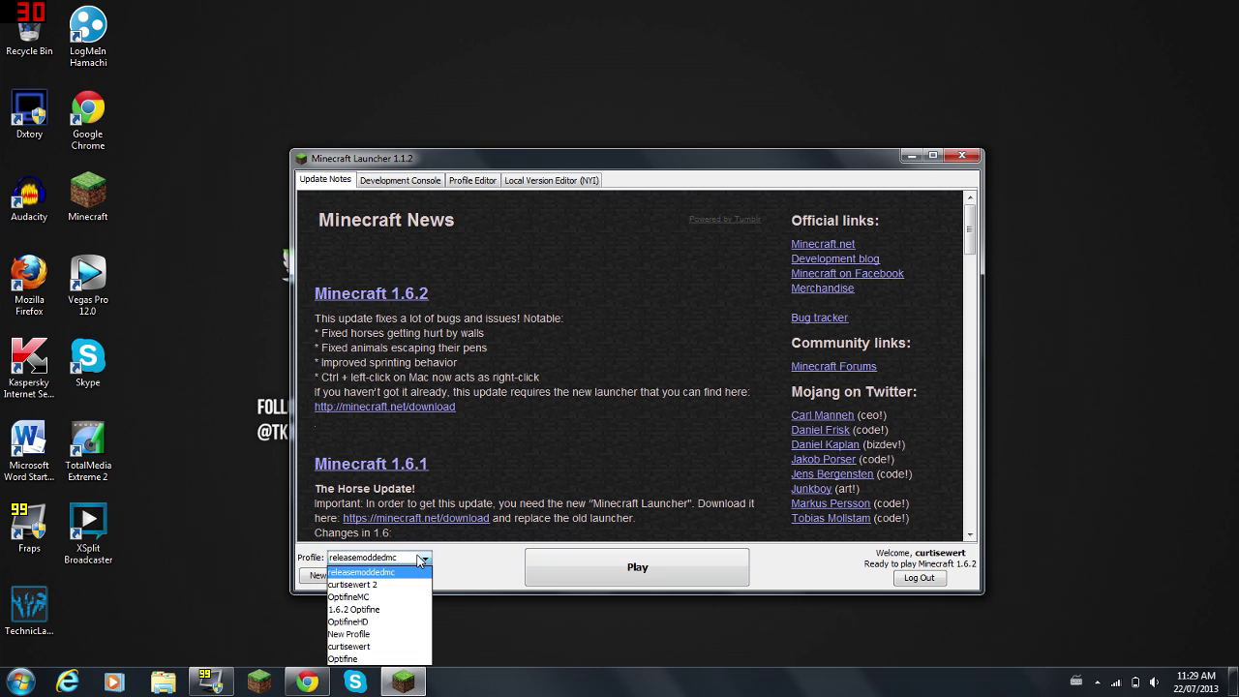
{"action": "left_click", "coordinate": [360, 598]}
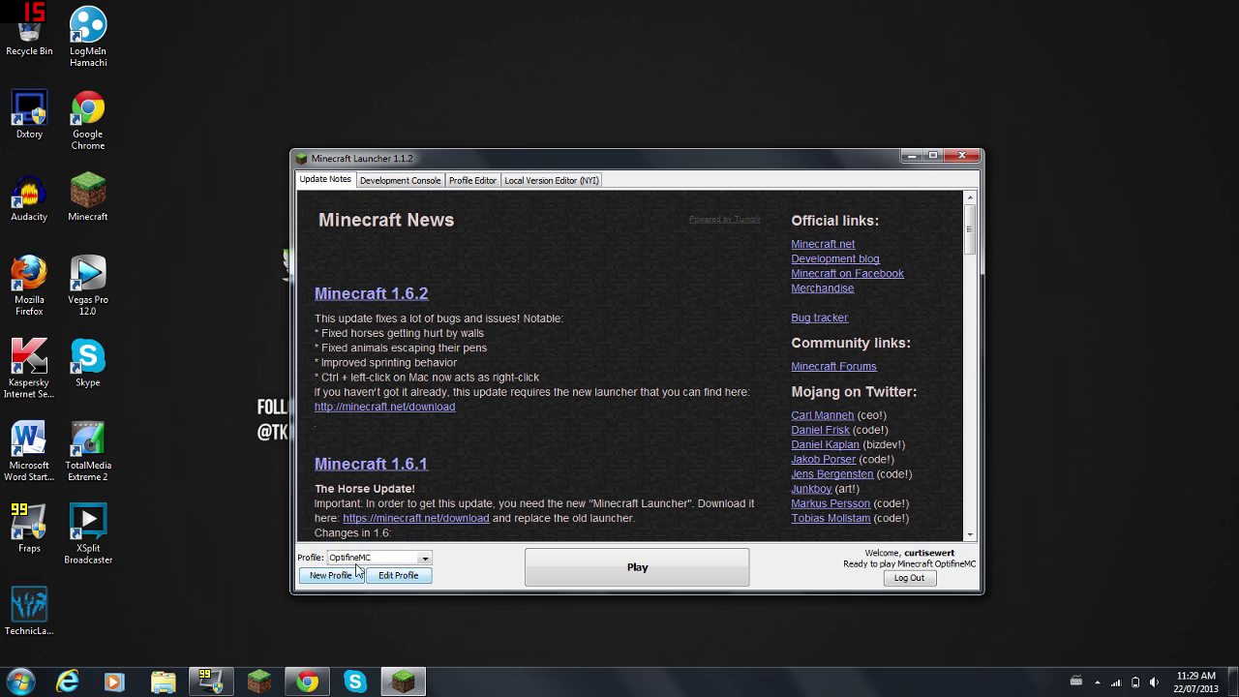
{"action": "left_click", "coordinate": [624, 556]}
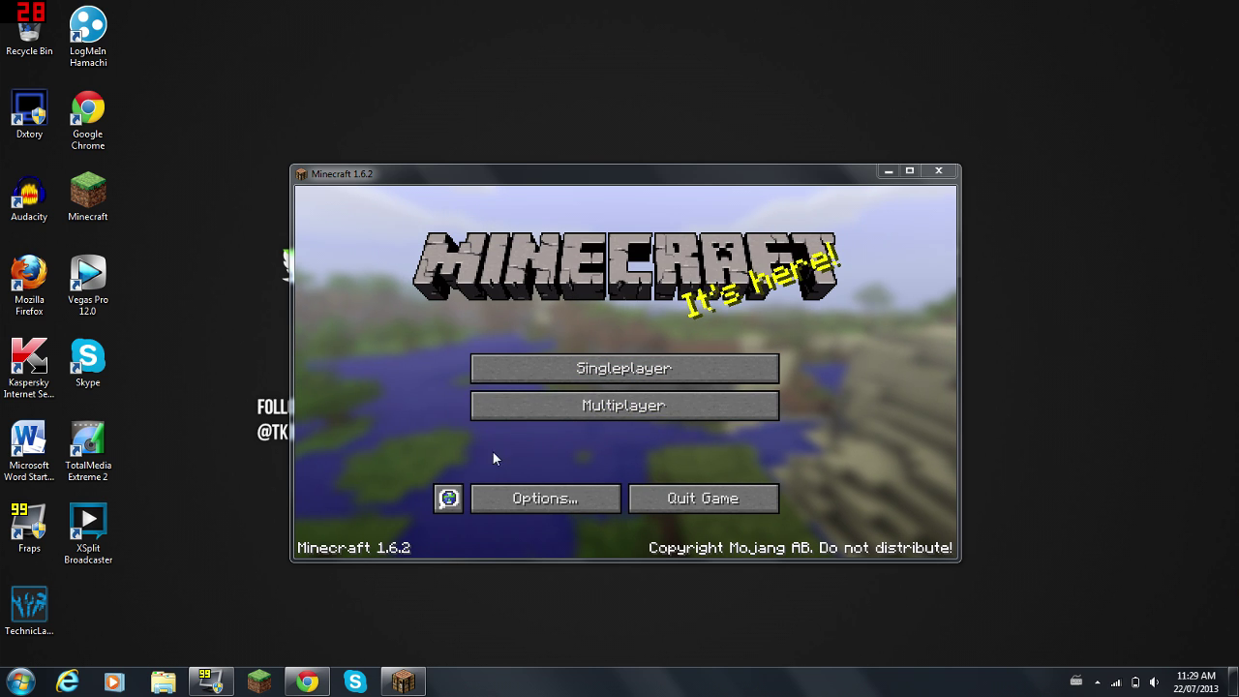
Step: Load the existing singleplayer world New World
{"action": "left_click", "coordinate": [503, 493]}
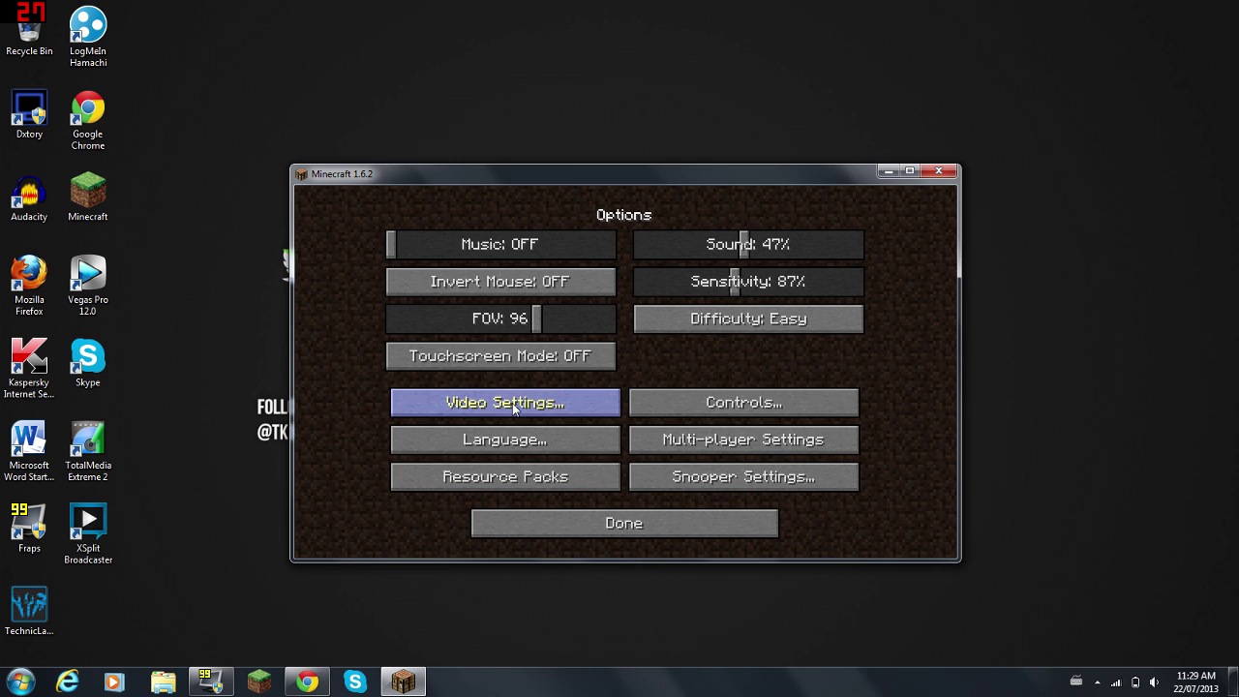
{"action": "left_click", "coordinate": [638, 528]}
{"action": "left_click", "coordinate": [602, 368]}
{"action": "left_click", "coordinate": [600, 362]}
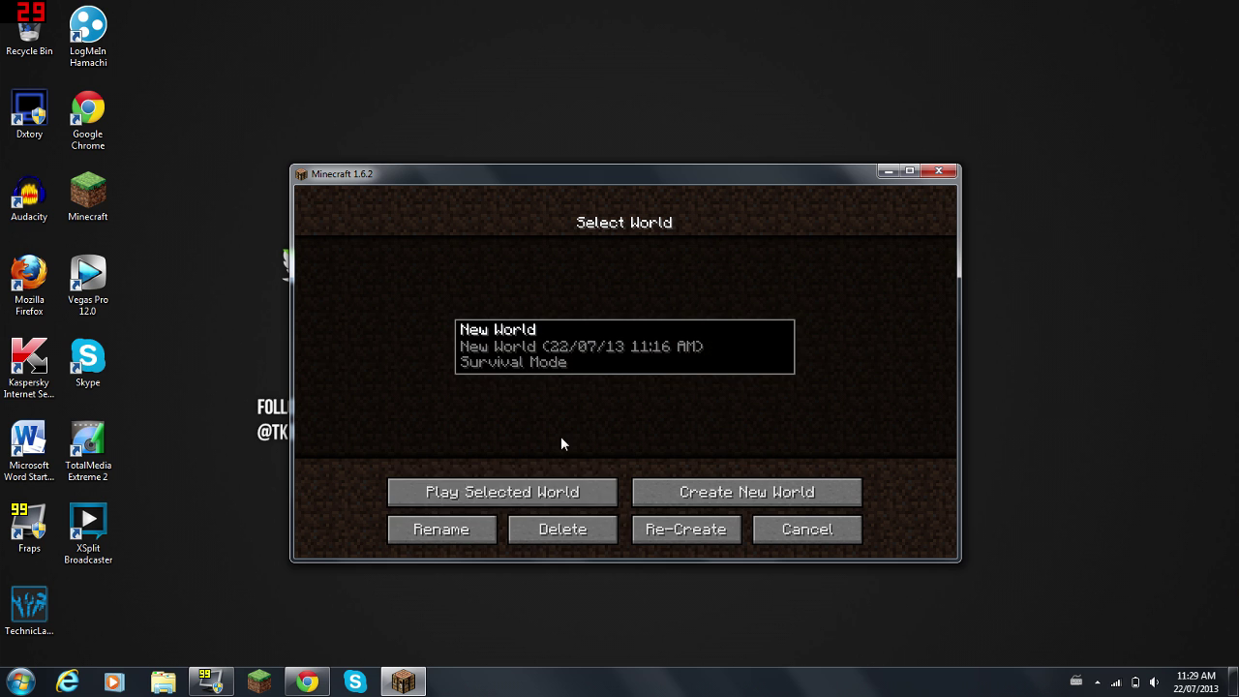
{"action": "left_click", "coordinate": [503, 489]}
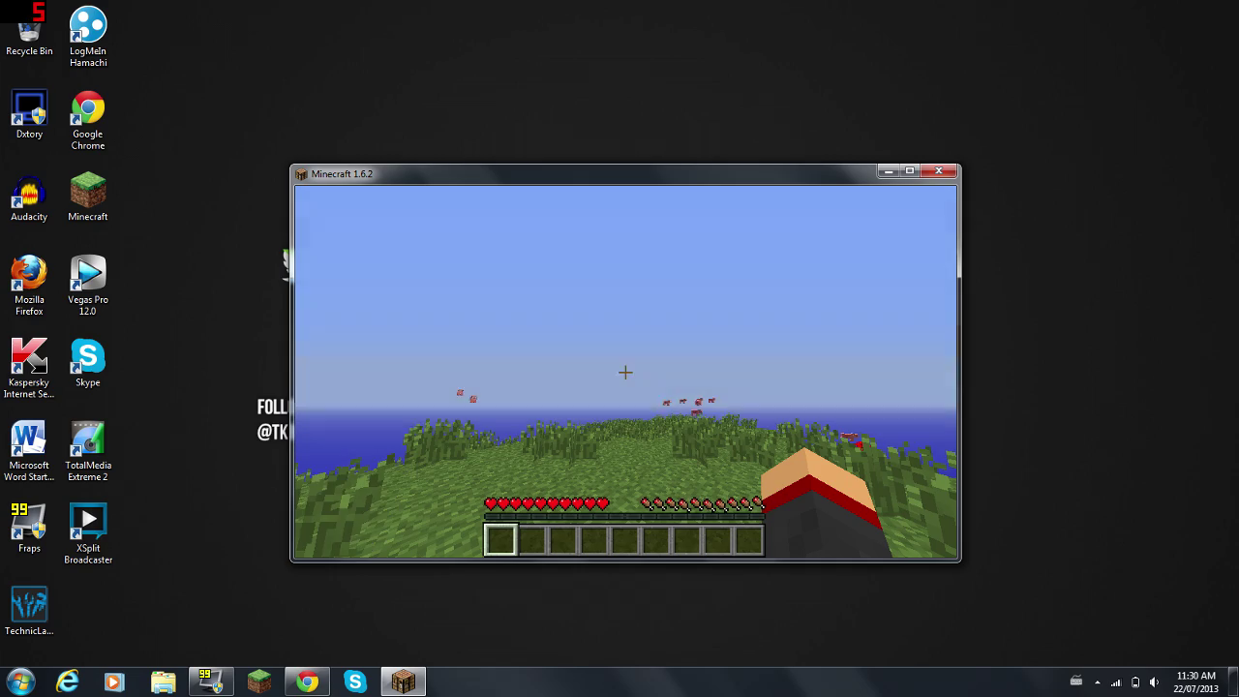
Step: Walk forward in the world, pause to maximize the game window, and resume playing
{"action": "key", "text": "w"}
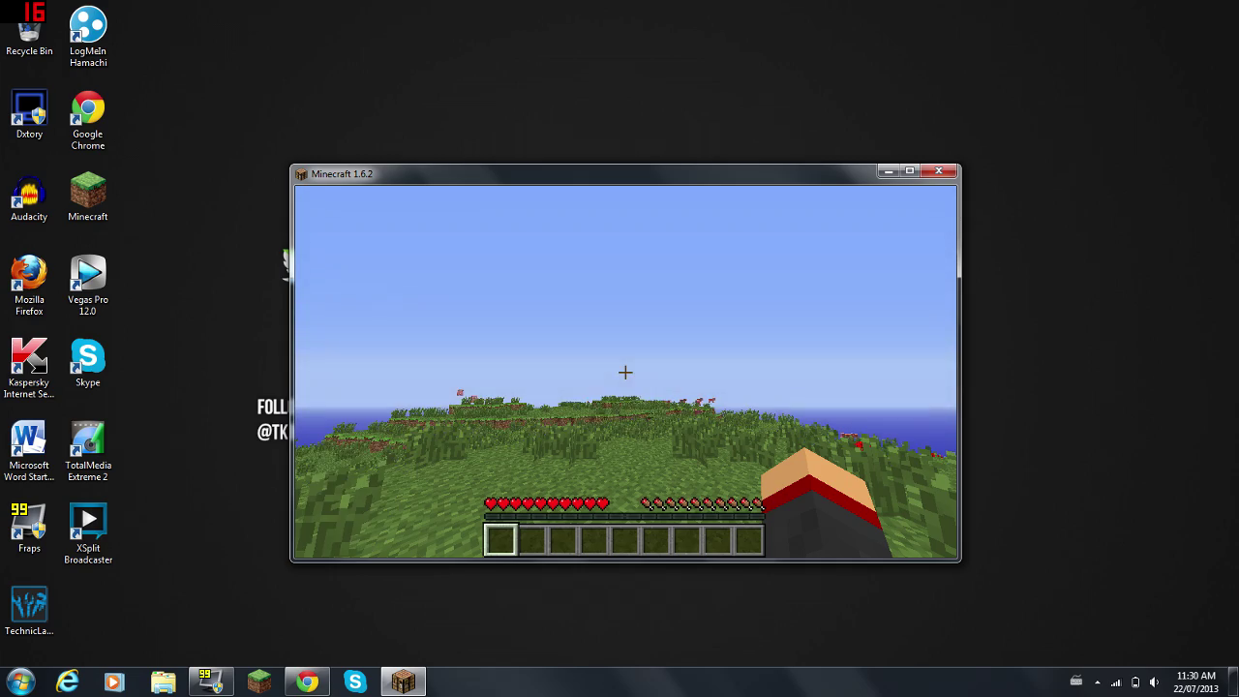
{"action": "key", "text": "Escape"}
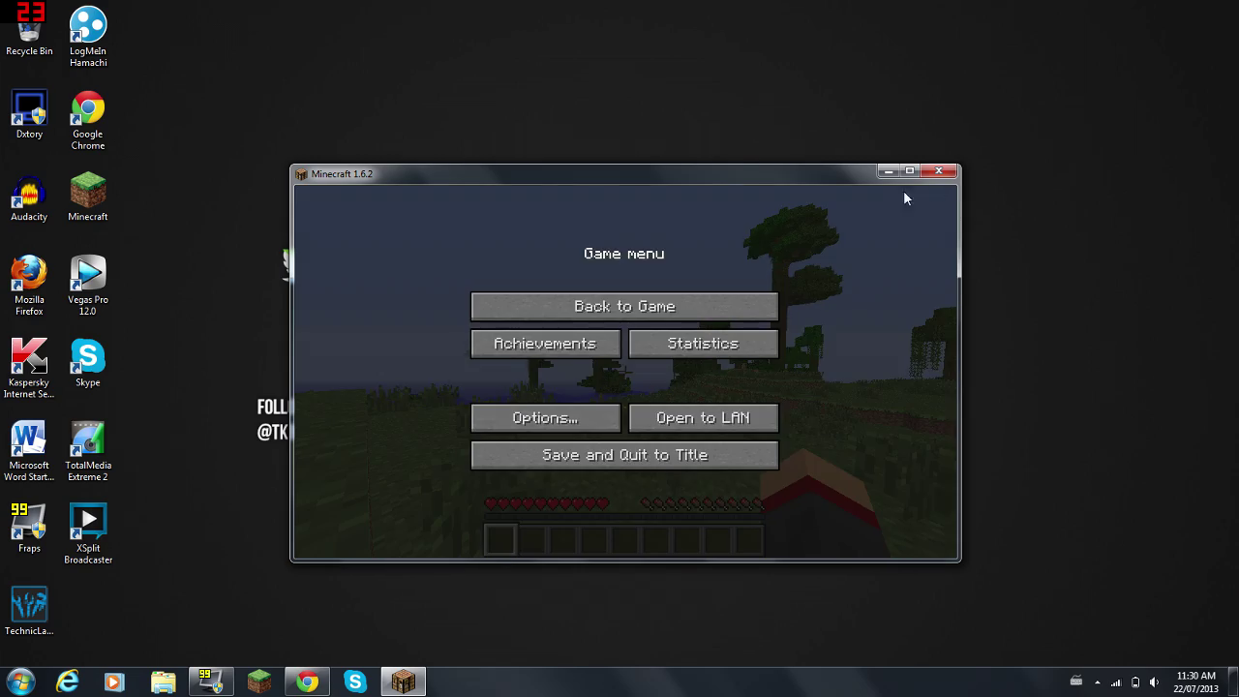
{"action": "left_click", "coordinate": [909, 170]}
{"action": "key", "text": "Escape"}
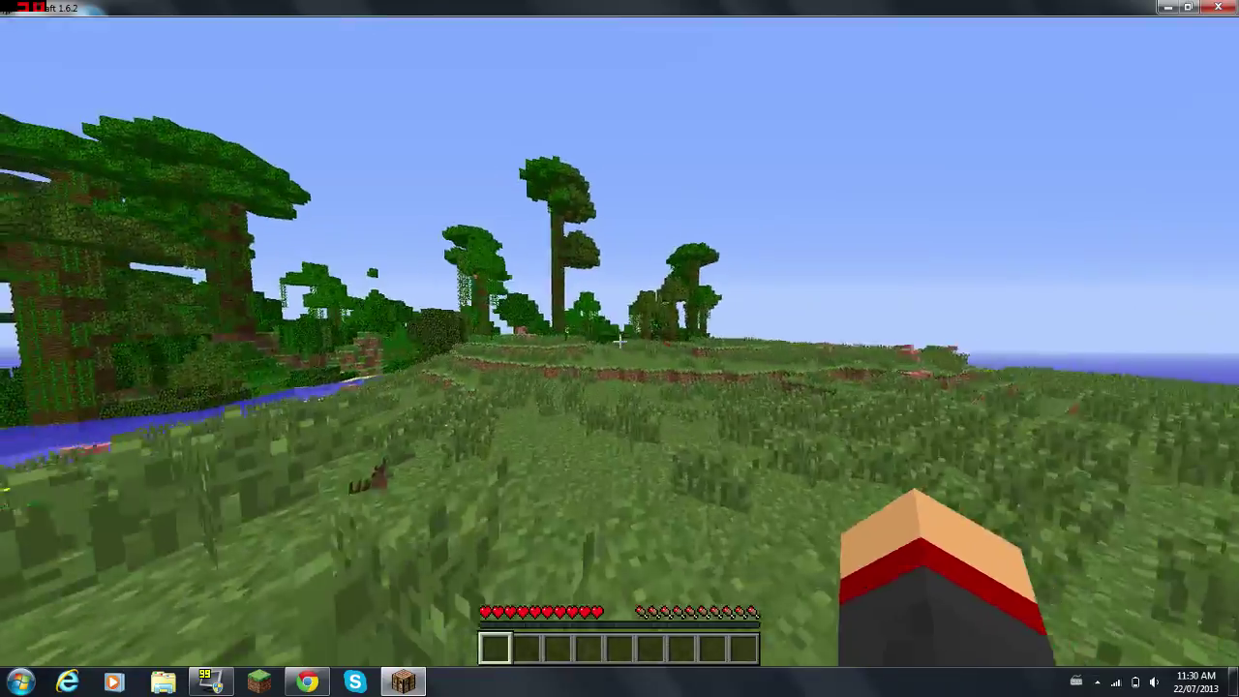
Step: Open and close the inventory, and hit the tall grass ahead
{"action": "key", "text": "e"}
{"action": "key", "text": "e"}
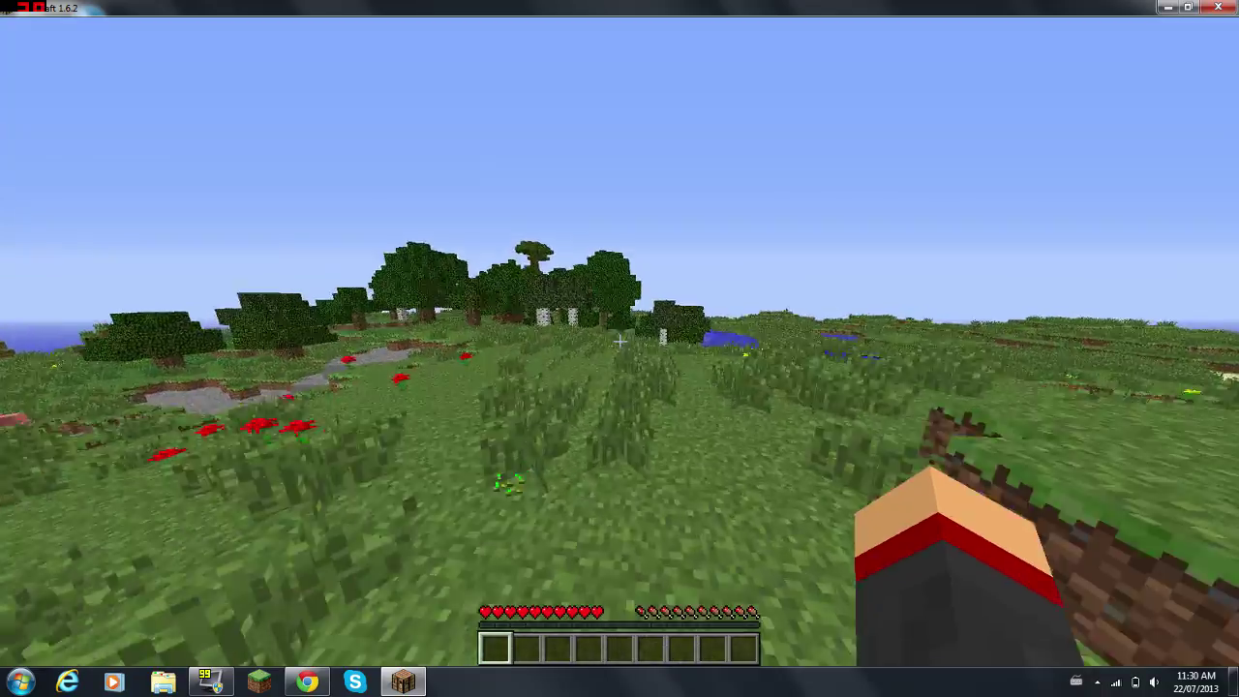
{"action": "left_click", "coordinate": [620, 341]}
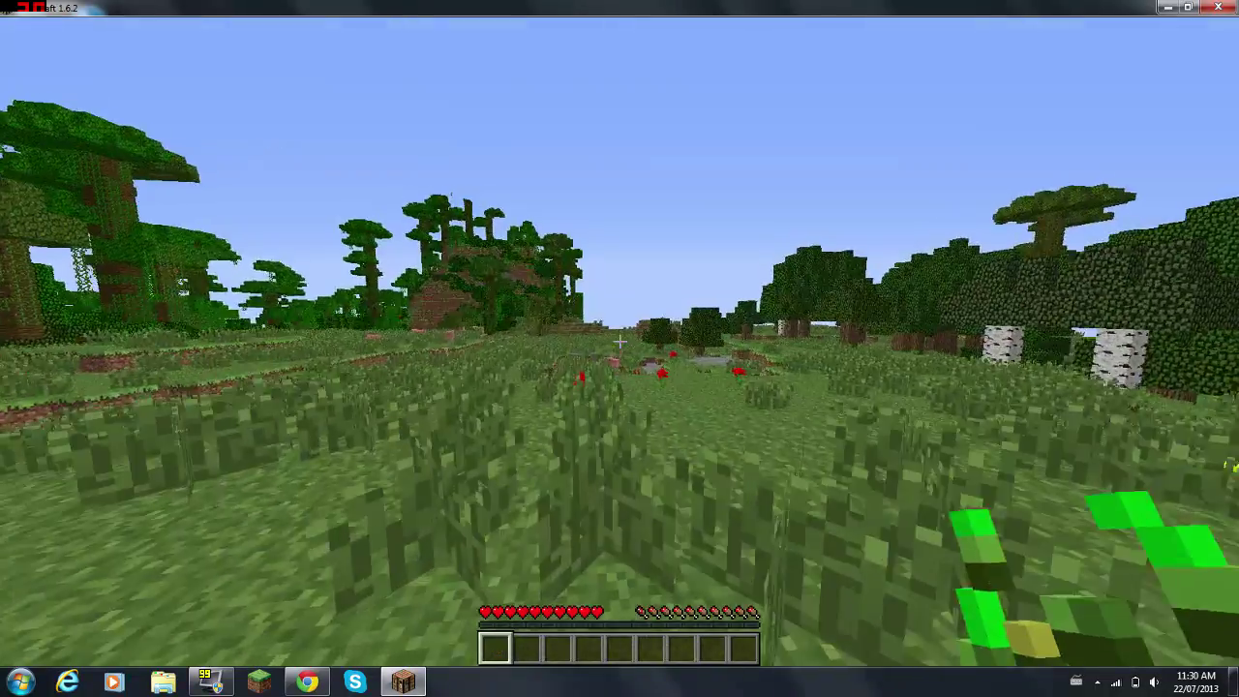
Step: Examine the key bindings in the game's Controls settings, including Zoom, and return to the game menu
{"action": "key", "text": "Escape"}
{"action": "left_click", "coordinate": [542, 315]}
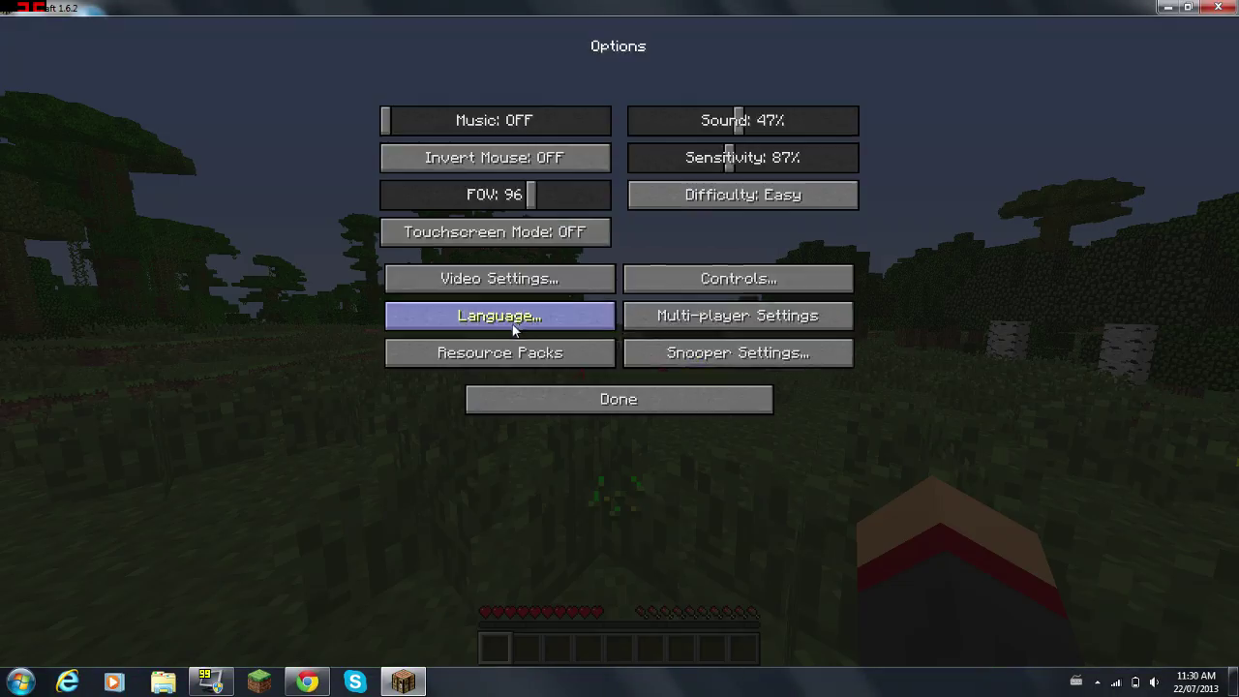
{"action": "left_click", "coordinate": [735, 277]}
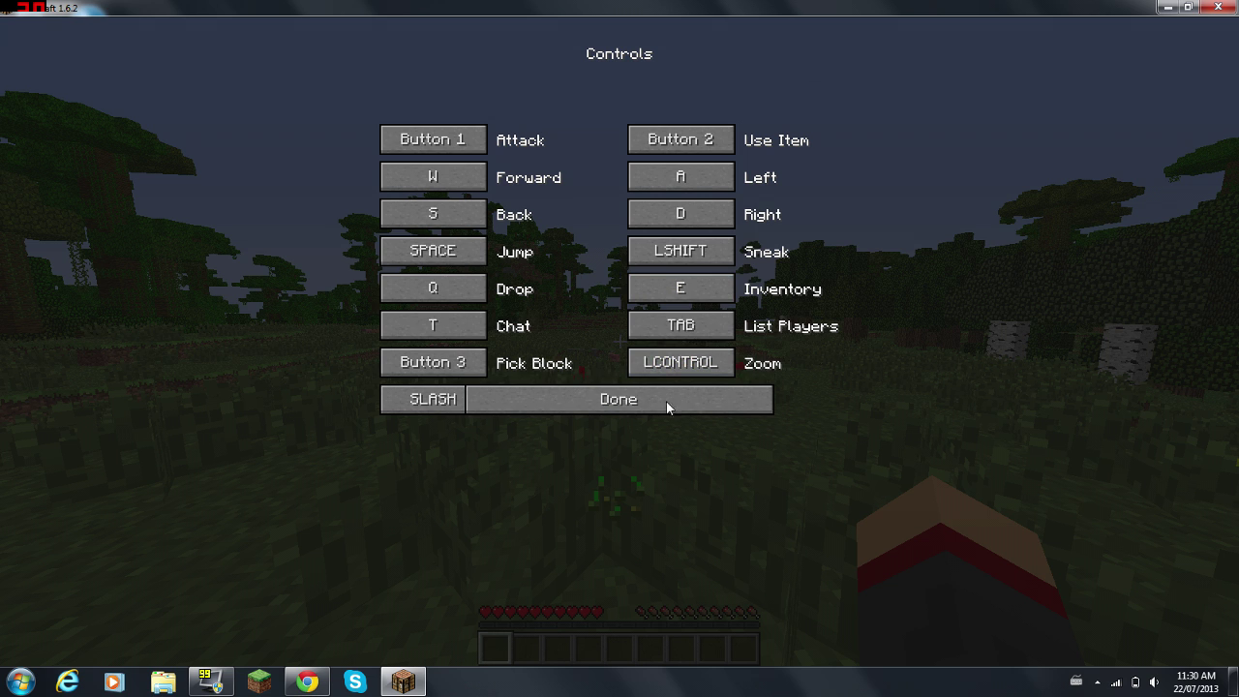
{"action": "left_click", "coordinate": [516, 396]}
{"action": "left_click", "coordinate": [528, 397]}
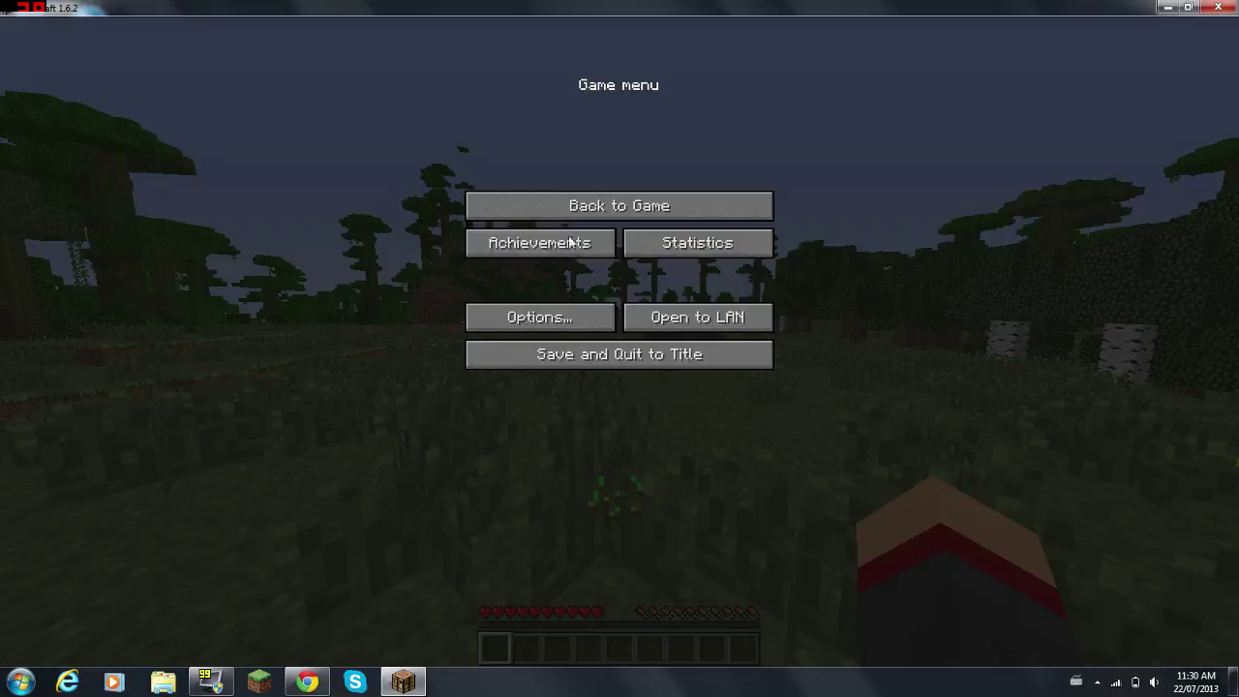
Step: Resume playing briefly, pause the game again, and open the Video Settings from the game's Options
{"action": "left_click", "coordinate": [572, 207]}
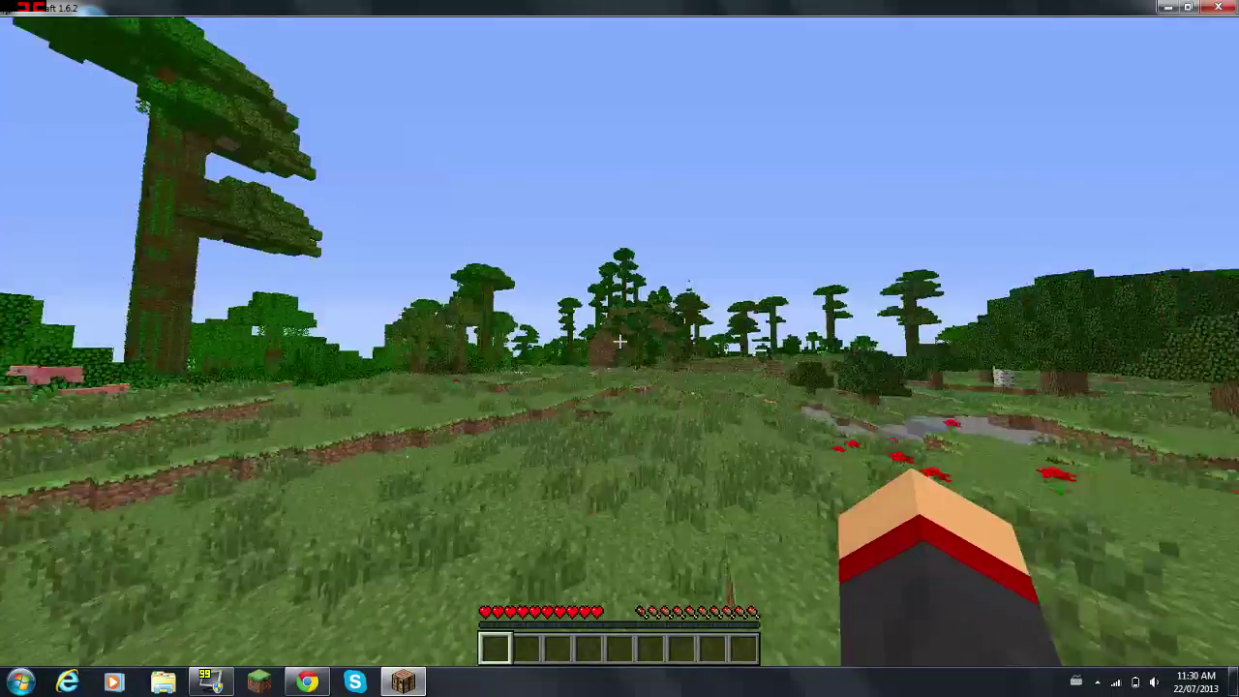
{"action": "key", "text": "Escape"}
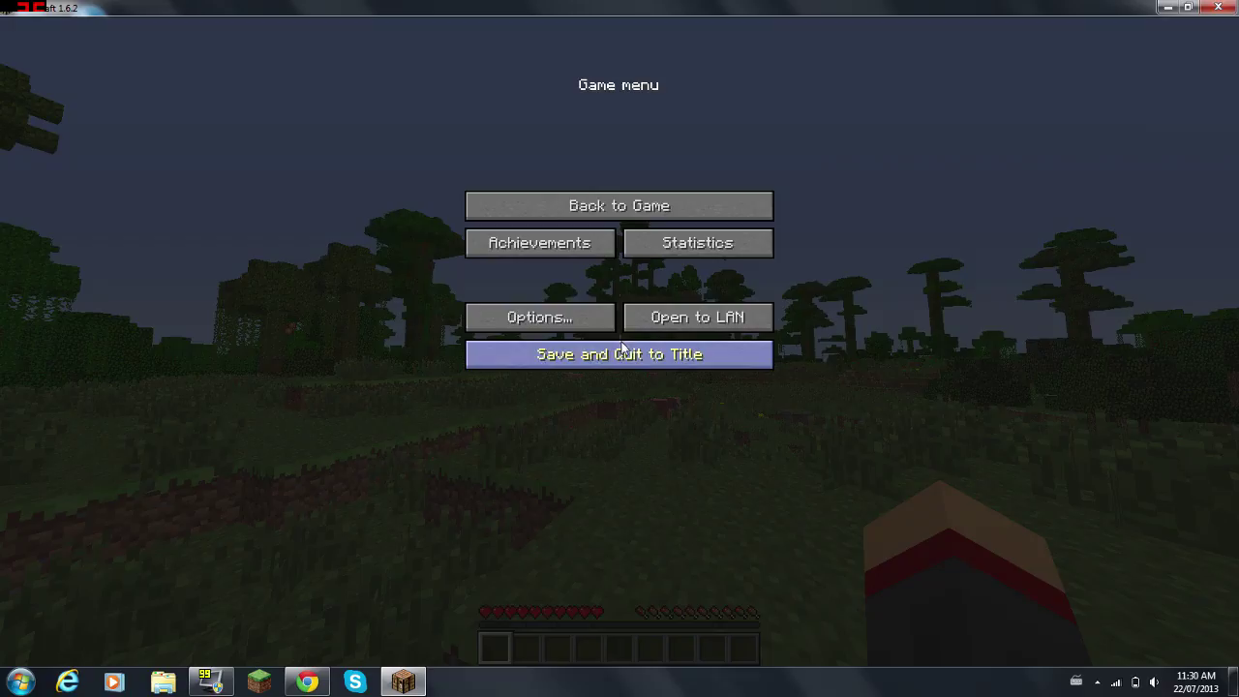
{"action": "left_click", "coordinate": [517, 321]}
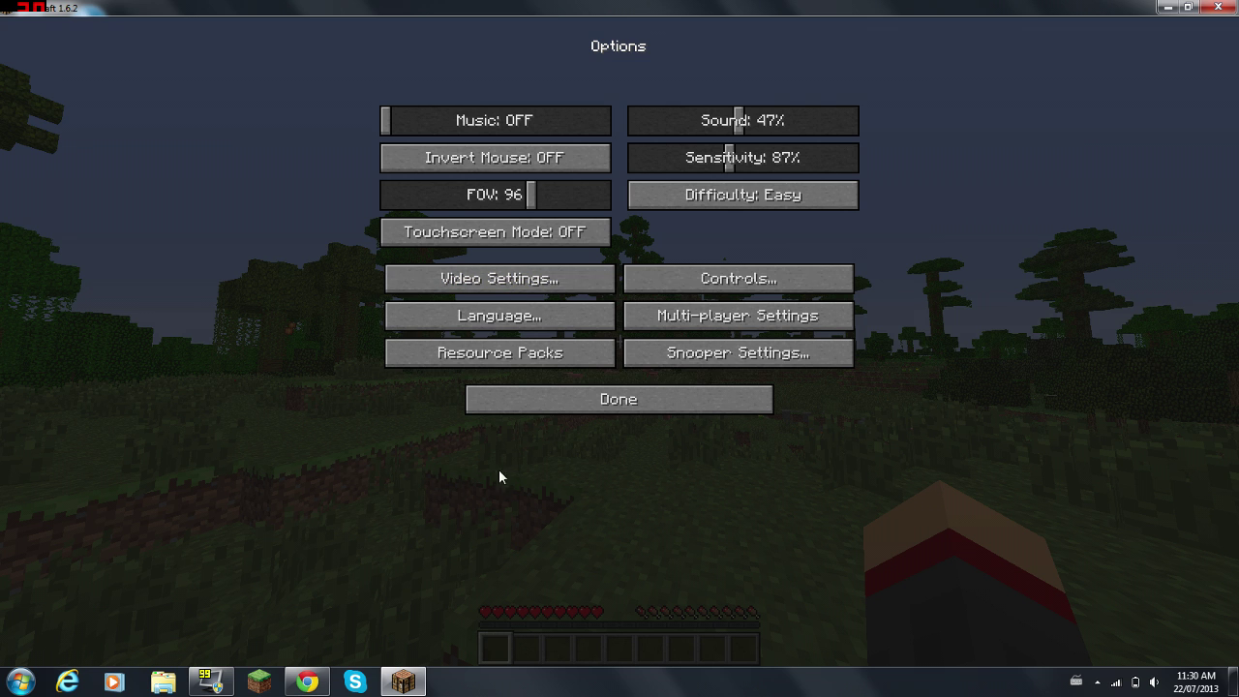
{"action": "left_click", "coordinate": [523, 287]}
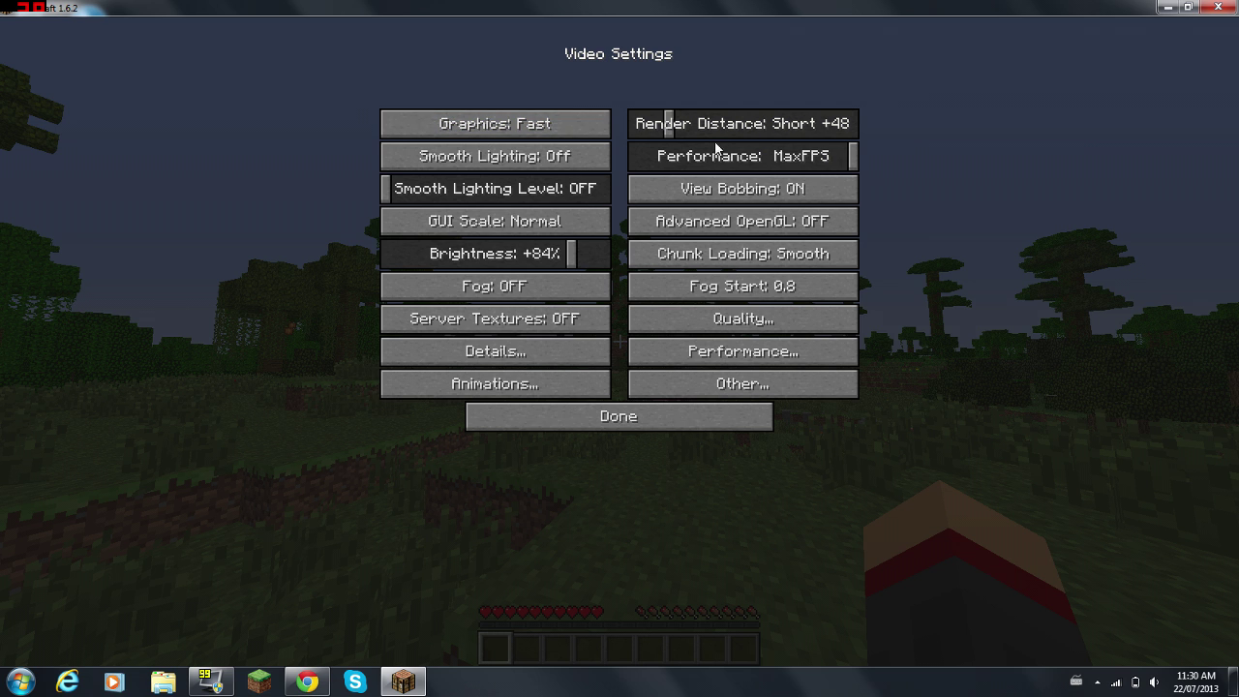
Step: Adjust the Render Distance to Short +48 and the Performance setting to MaxFPS
{"action": "mouse_move", "coordinate": [540, 133]}
{"action": "mouse_move", "coordinate": [668, 128]}
{"action": "left_mouse_down"}
{"action": "mouse_move", "coordinate": [633, 122]}
{"action": "mouse_move", "coordinate": [740, 102]}
{"action": "mouse_move", "coordinate": [689, 111]}
{"action": "mouse_move", "coordinate": [674, 130]}
{"action": "left_mouse_up"}
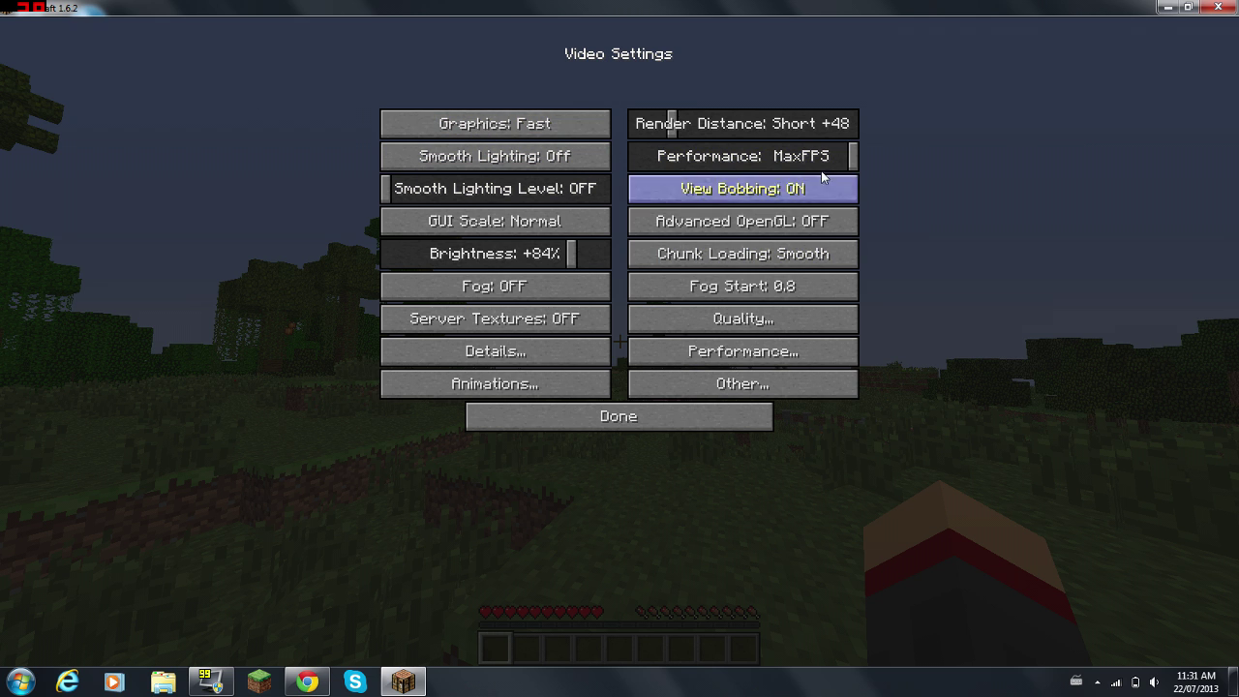
{"action": "left_click_drag", "start_coordinate": [852, 160], "coordinate": [619, 157]}
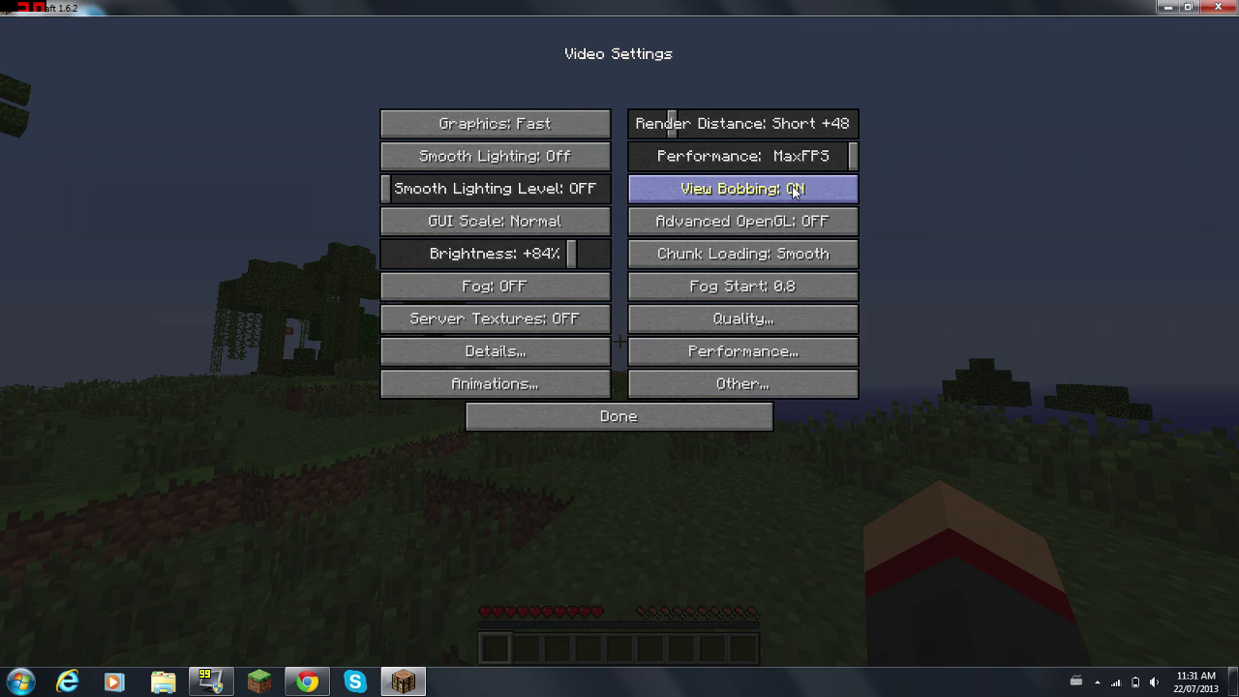
Step: Cycle the GUI Scale through Large and Small and bring it back to Normal
{"action": "left_click", "coordinate": [538, 226]}
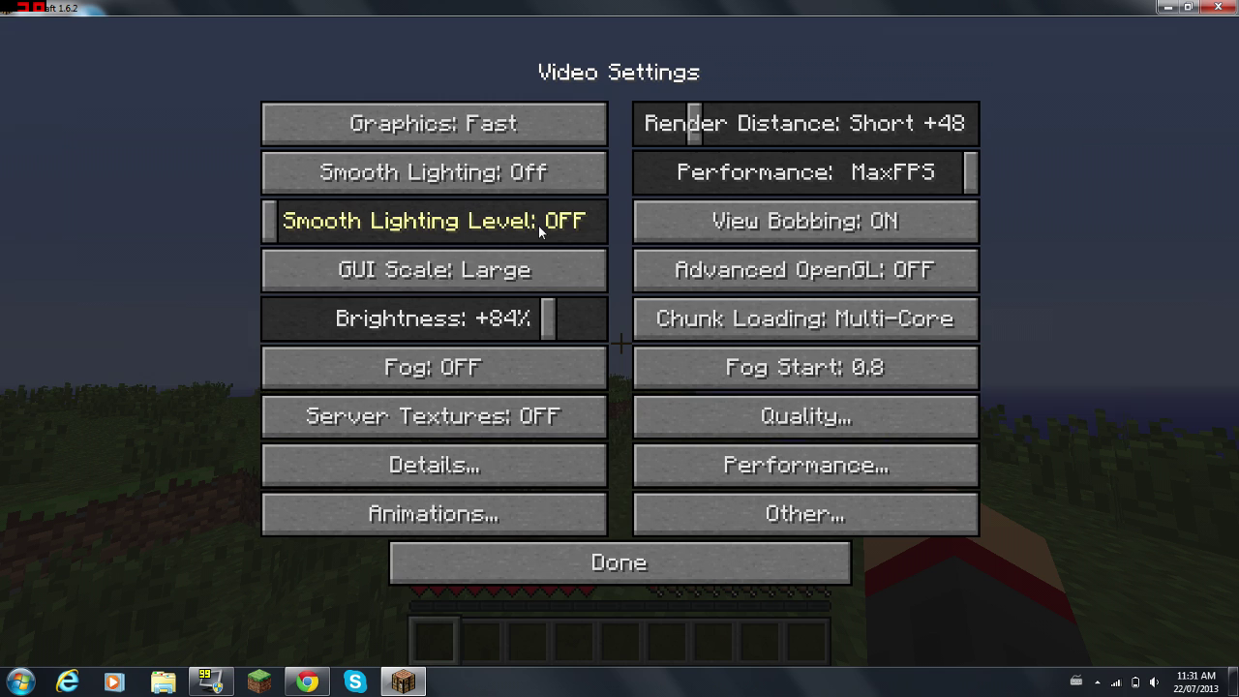
{"action": "left_click", "coordinate": [522, 274]}
{"action": "left_click", "coordinate": [522, 275]}
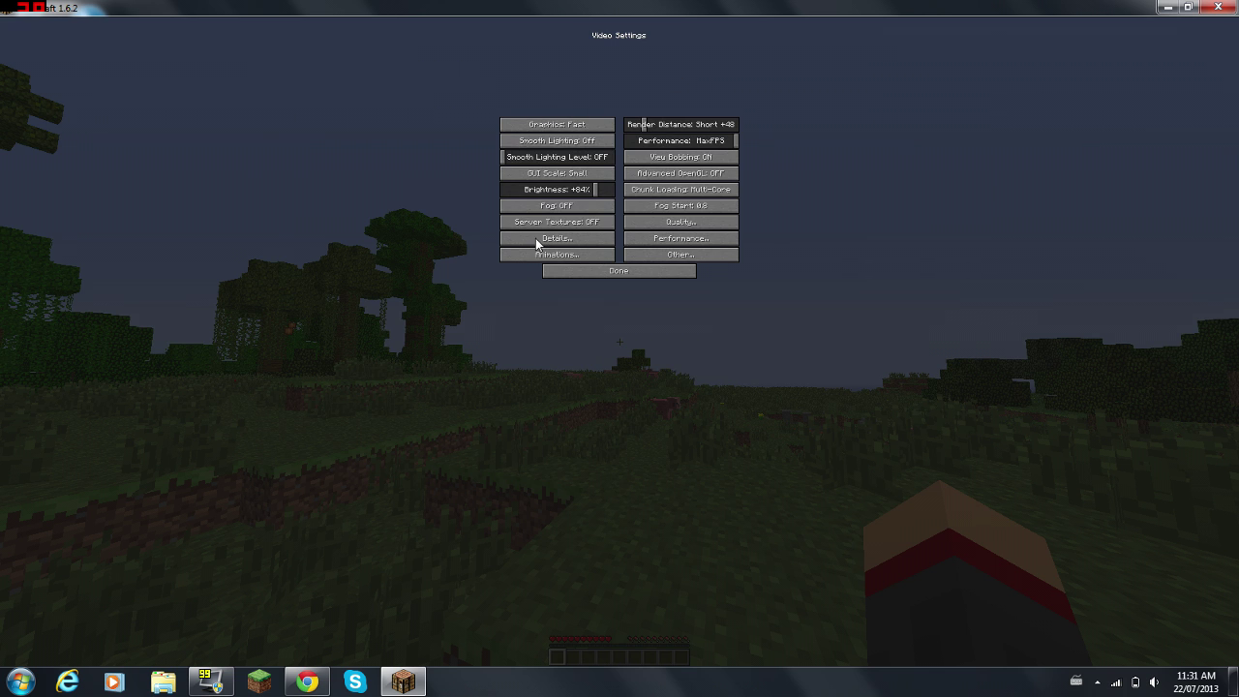
{"action": "left_click", "coordinate": [584, 181]}
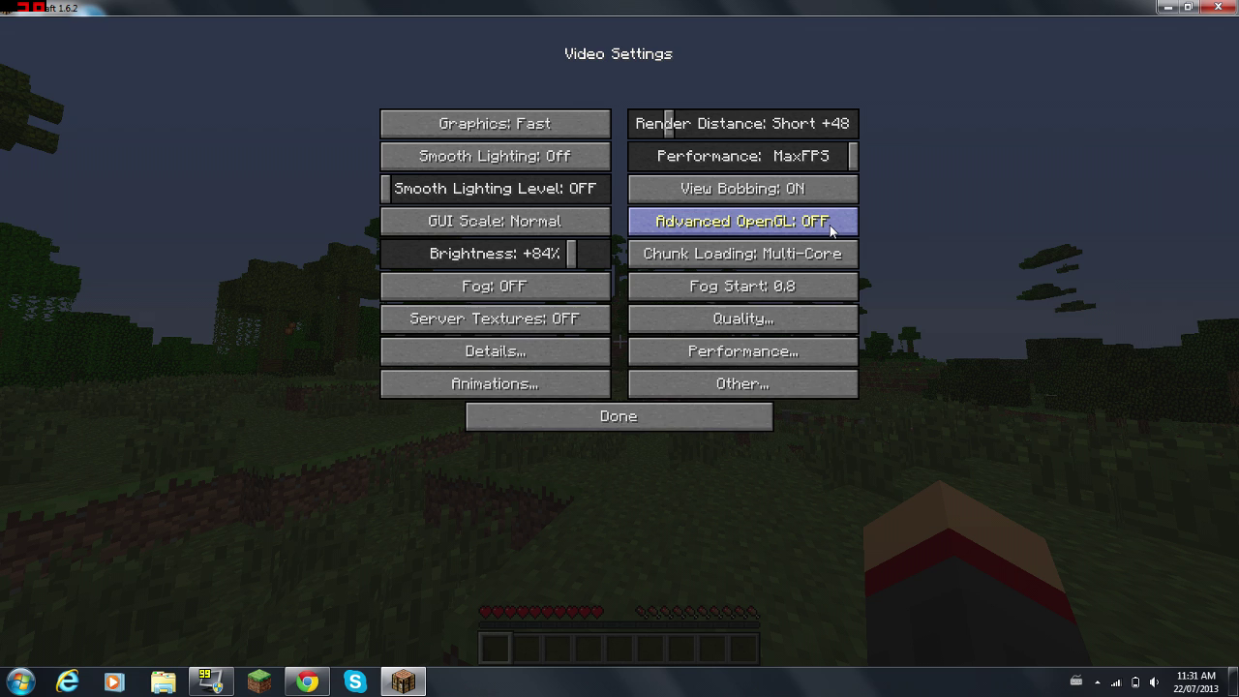
Step: Cycle Chunk Loading through Default, Smooth and Multi-Core, review its description, and set it to Smooth
{"action": "mouse_move", "coordinate": [830, 228]}
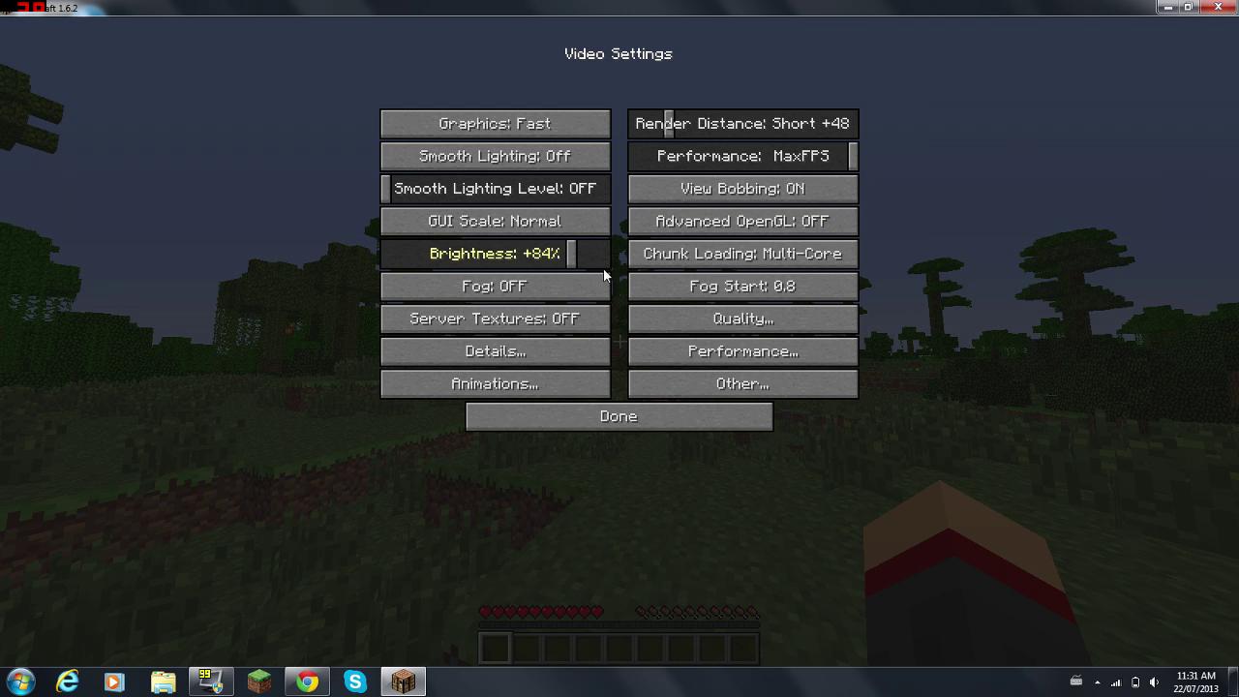
{"action": "left_click", "coordinate": [759, 256]}
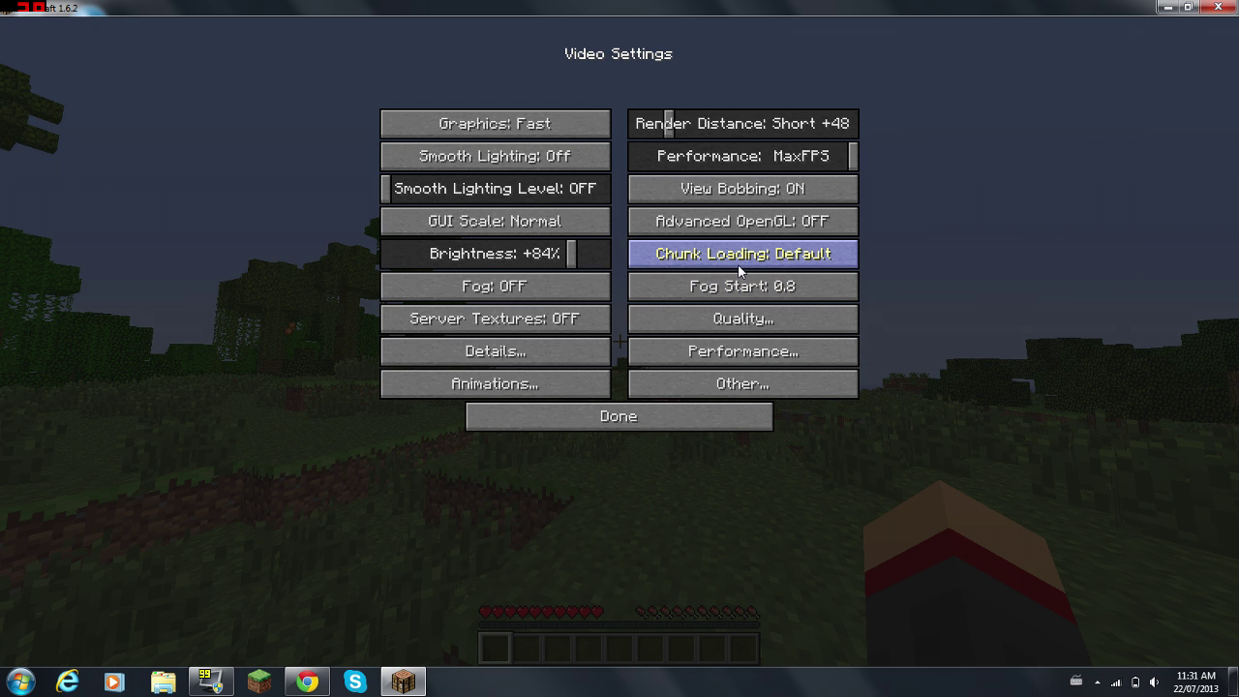
{"action": "left_click", "coordinate": [737, 261]}
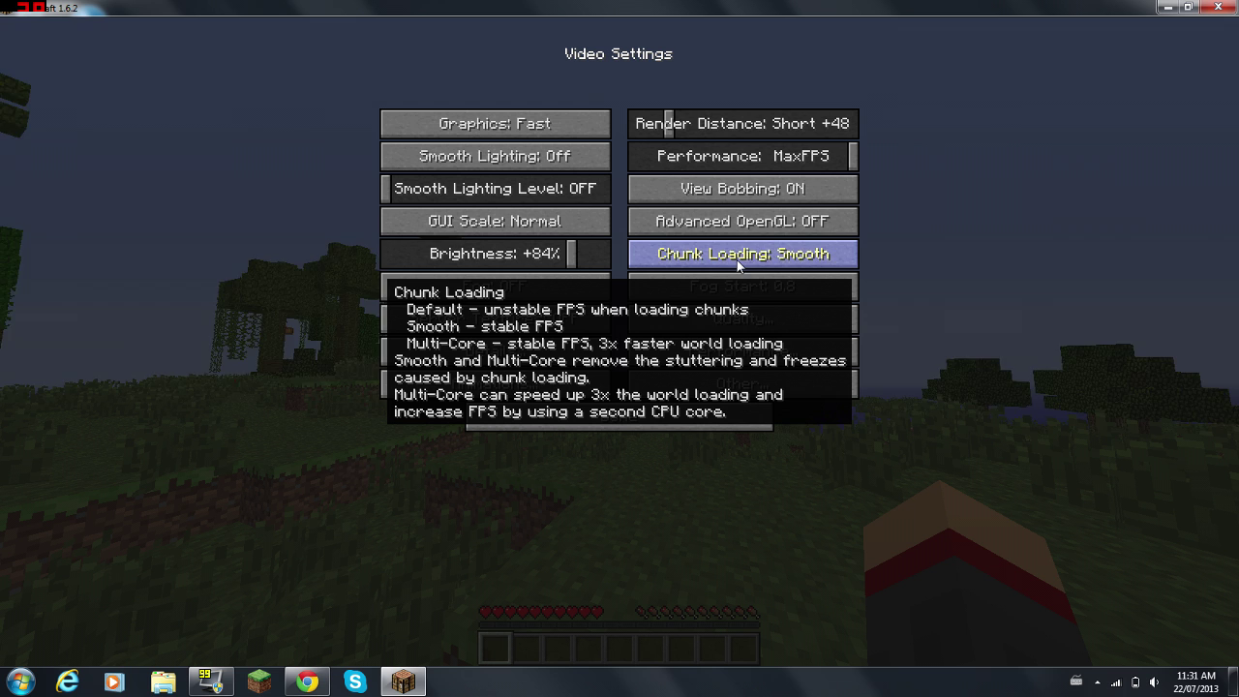
{"action": "left_click", "coordinate": [736, 261]}
{"action": "left_click", "coordinate": [737, 259]}
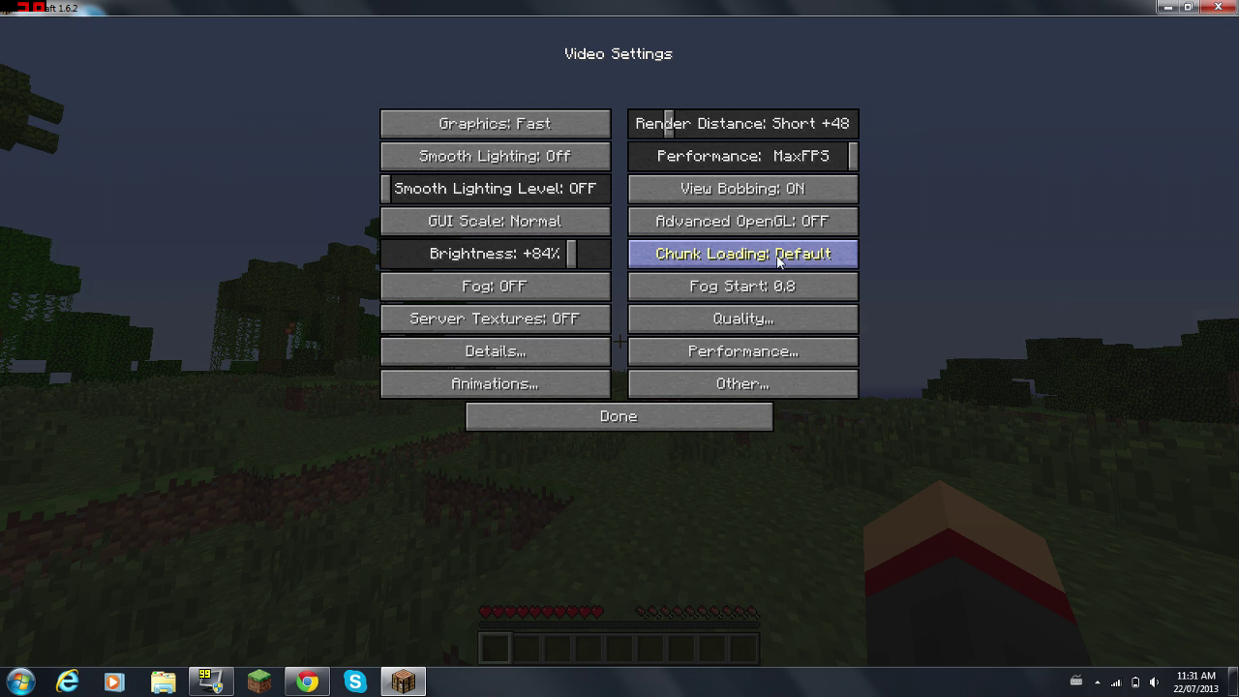
{"action": "left_click", "coordinate": [771, 261]}
{"action": "left_click", "coordinate": [767, 256]}
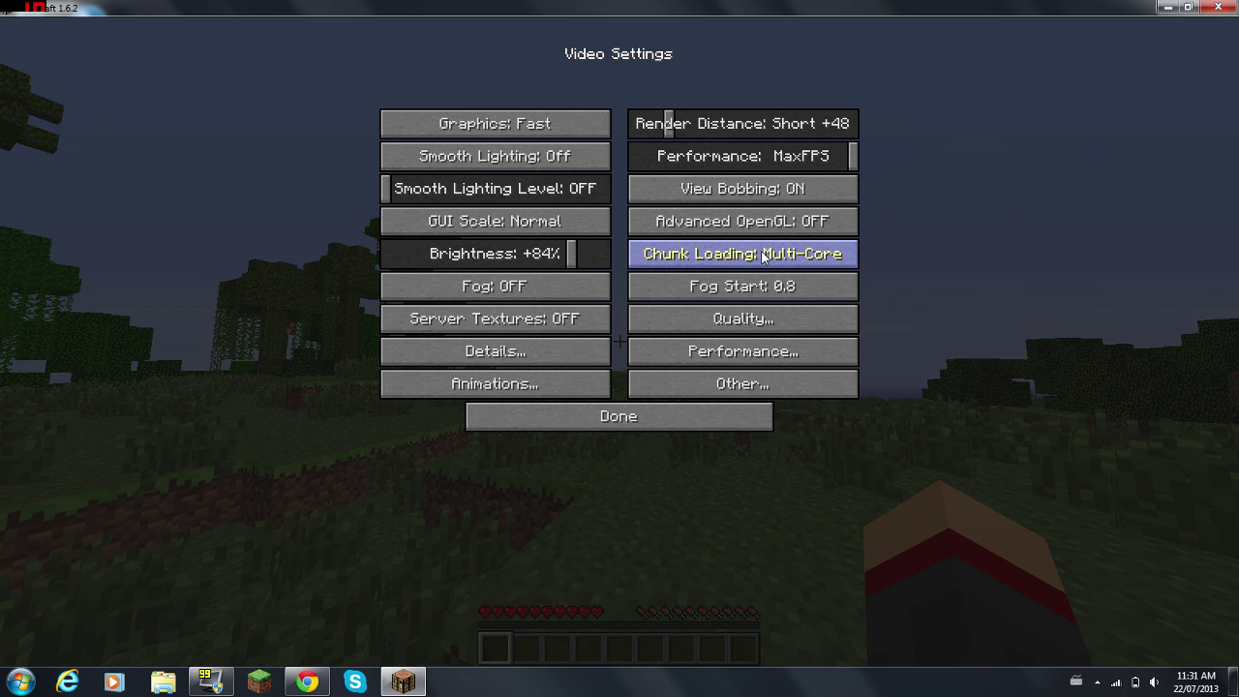
{"action": "left_click", "coordinate": [769, 255]}
{"action": "left_click", "coordinate": [772, 255]}
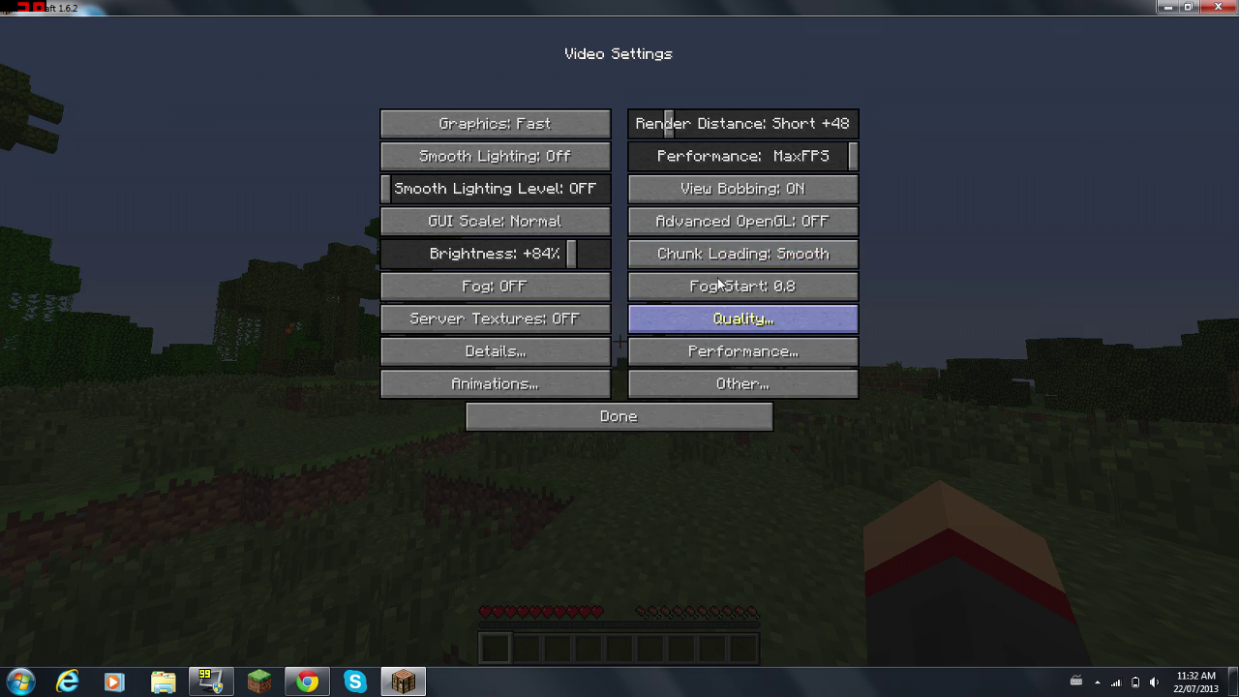
Step: Examine the Fog Start option and the Quality Settings and Detail Settings pages, returning to Video Settings
{"action": "mouse_move", "coordinate": [723, 272]}
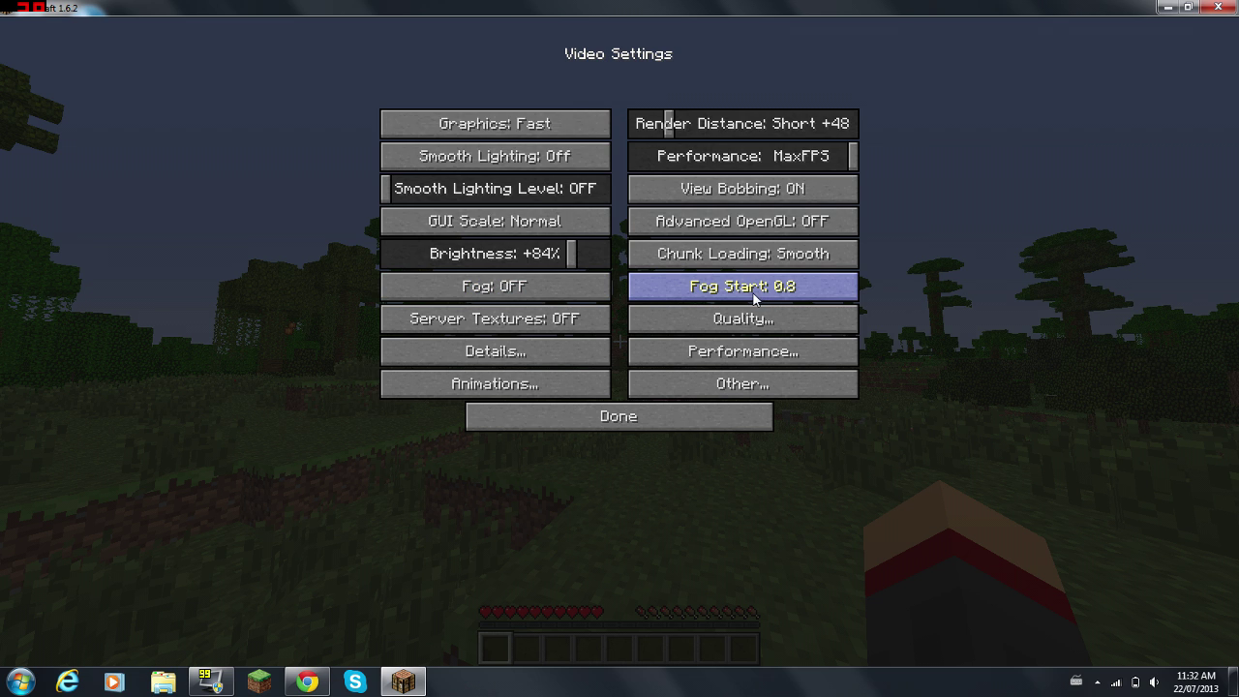
{"action": "mouse_move", "coordinate": [702, 292]}
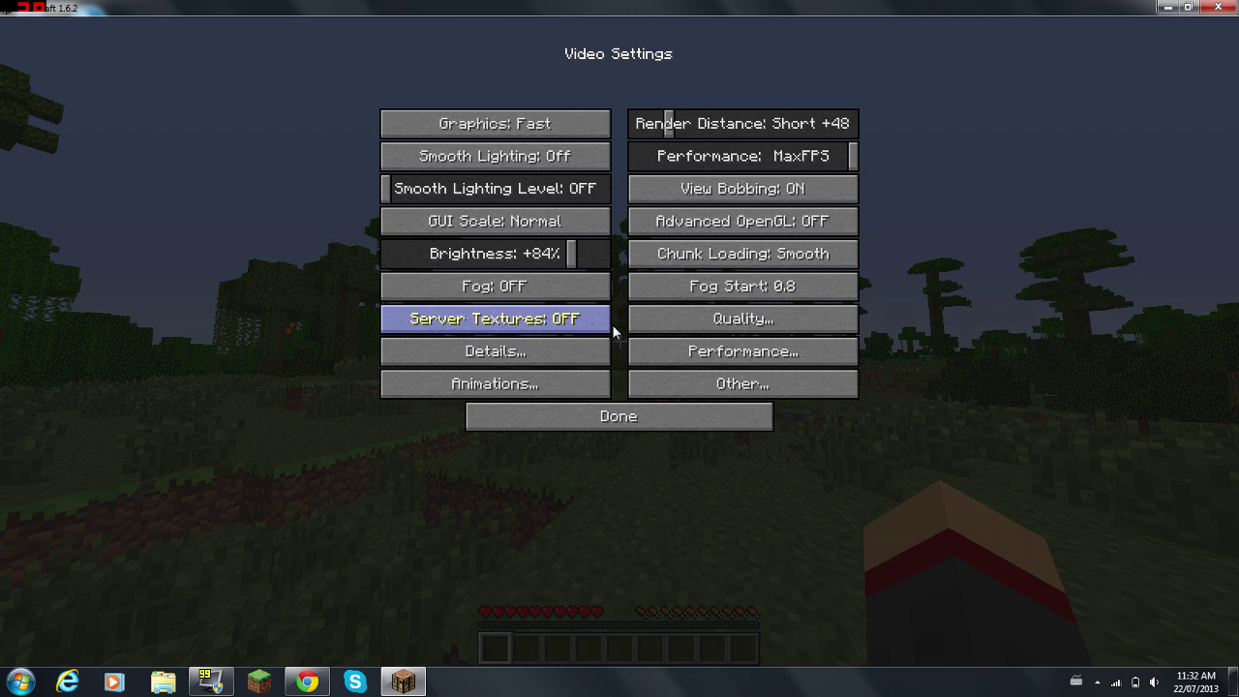
{"action": "left_click", "coordinate": [658, 312]}
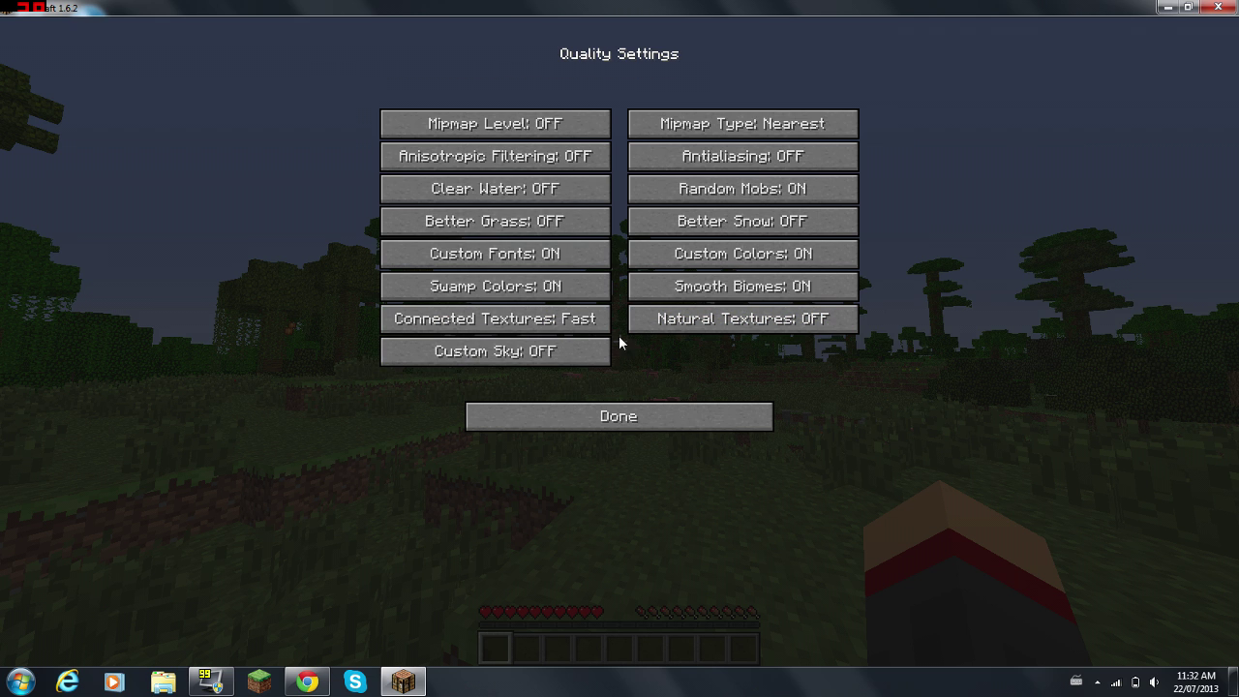
{"action": "left_click", "coordinate": [608, 426]}
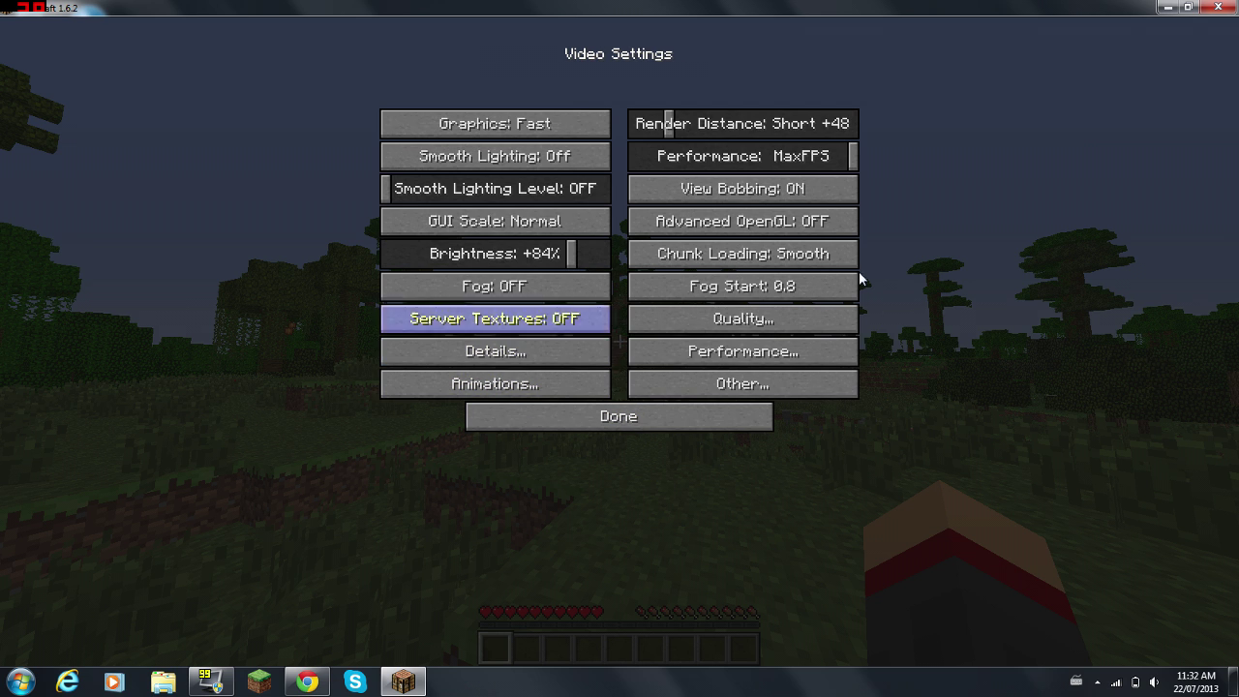
{"action": "left_click", "coordinate": [496, 354]}
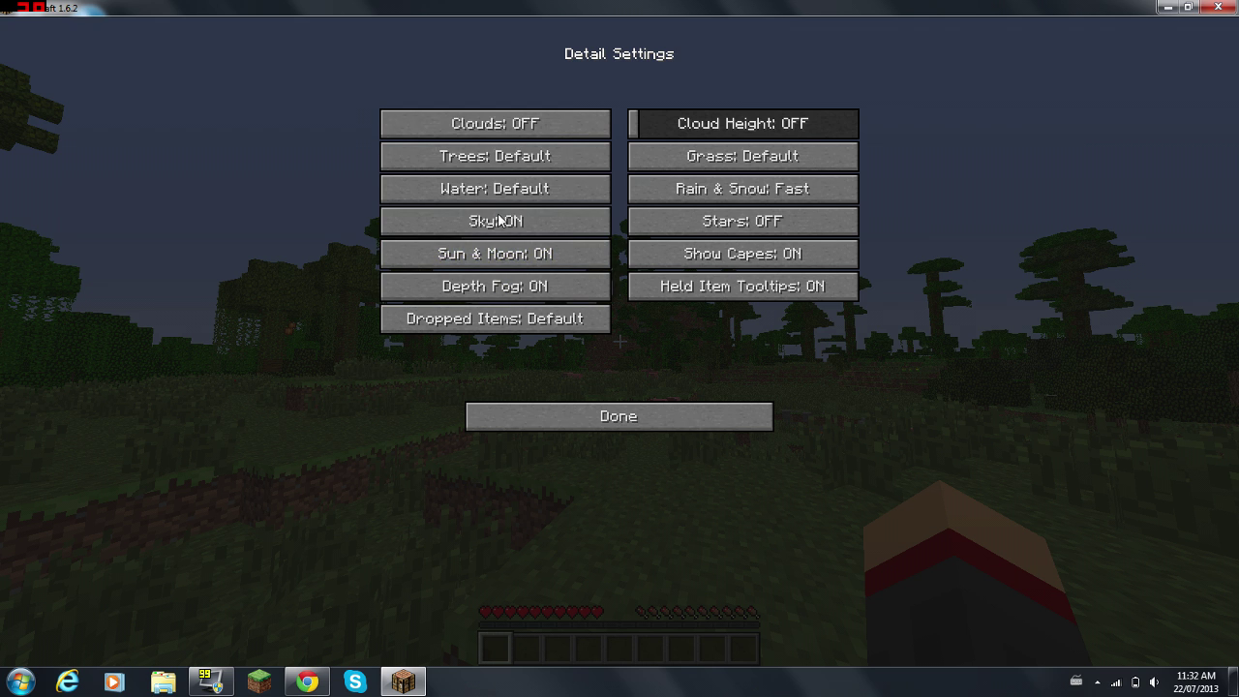
{"action": "left_click", "coordinate": [619, 416]}
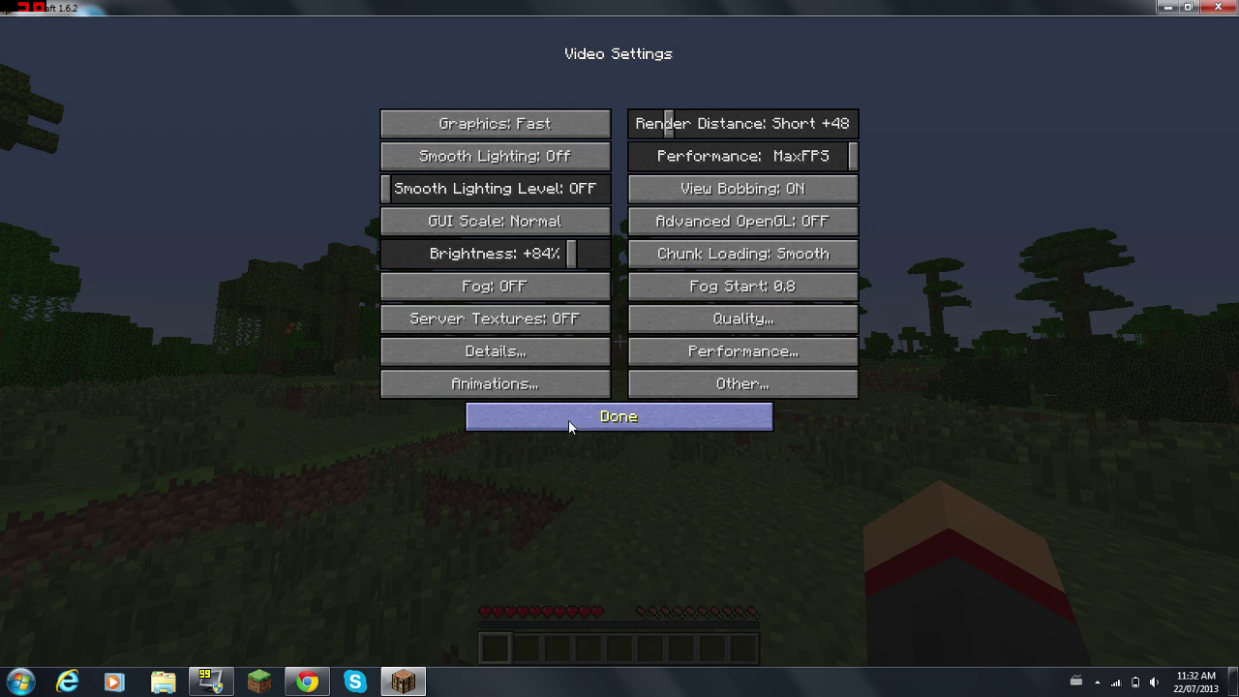
Step: In Animation Settings, turn all animations on and back off, and change Particles to Decreased
{"action": "left_click", "coordinate": [499, 390]}
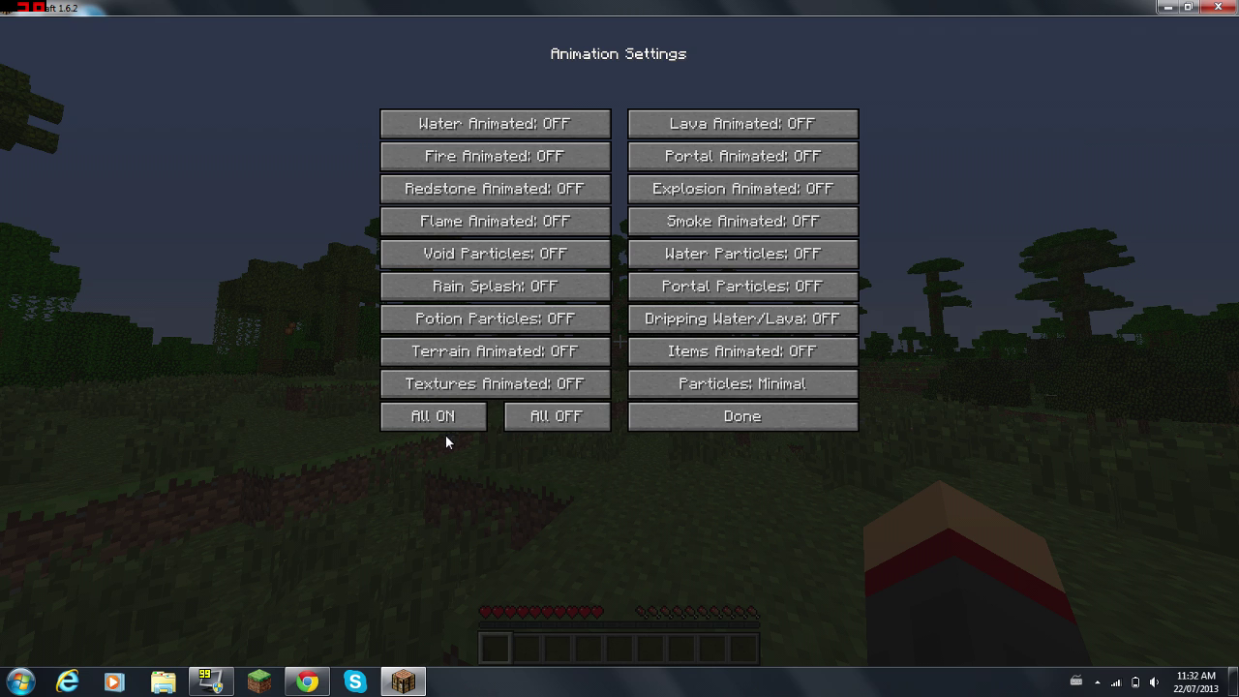
{"action": "left_click", "coordinate": [416, 418]}
{"action": "left_click", "coordinate": [588, 422]}
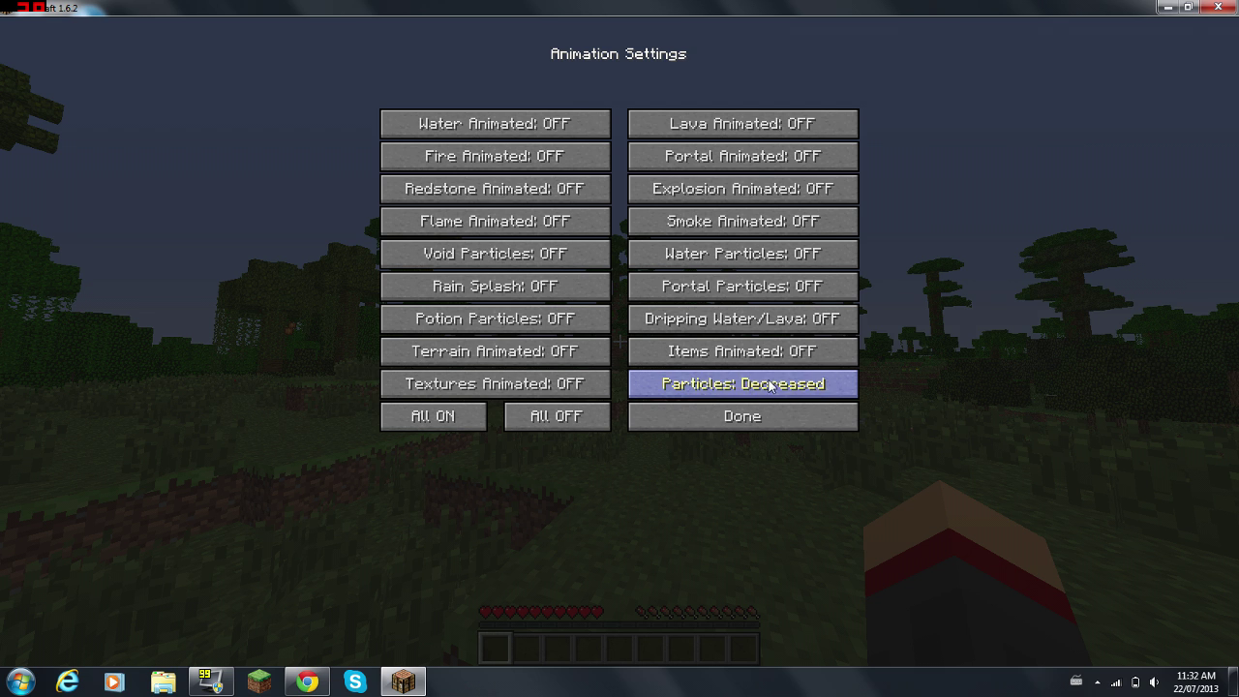
{"action": "left_click", "coordinate": [744, 418]}
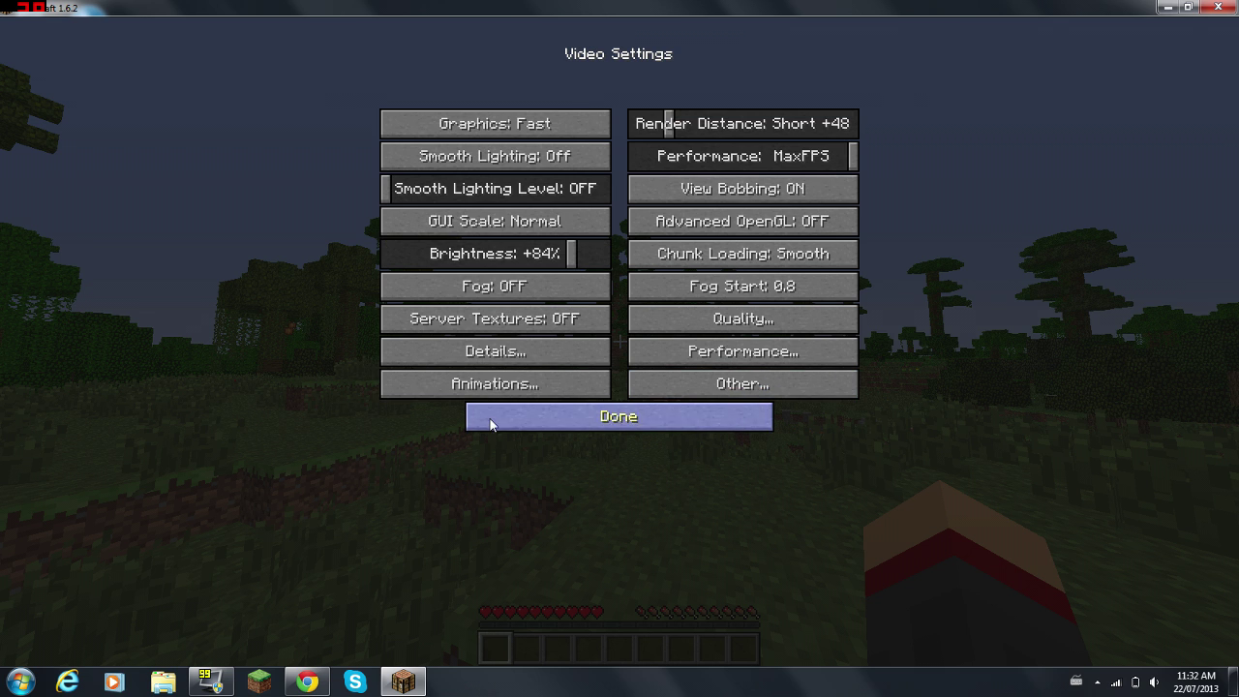
Step: Examine the Performance Settings and recheck the Animation Settings, returning to Video Settings
{"action": "left_click", "coordinate": [737, 354]}
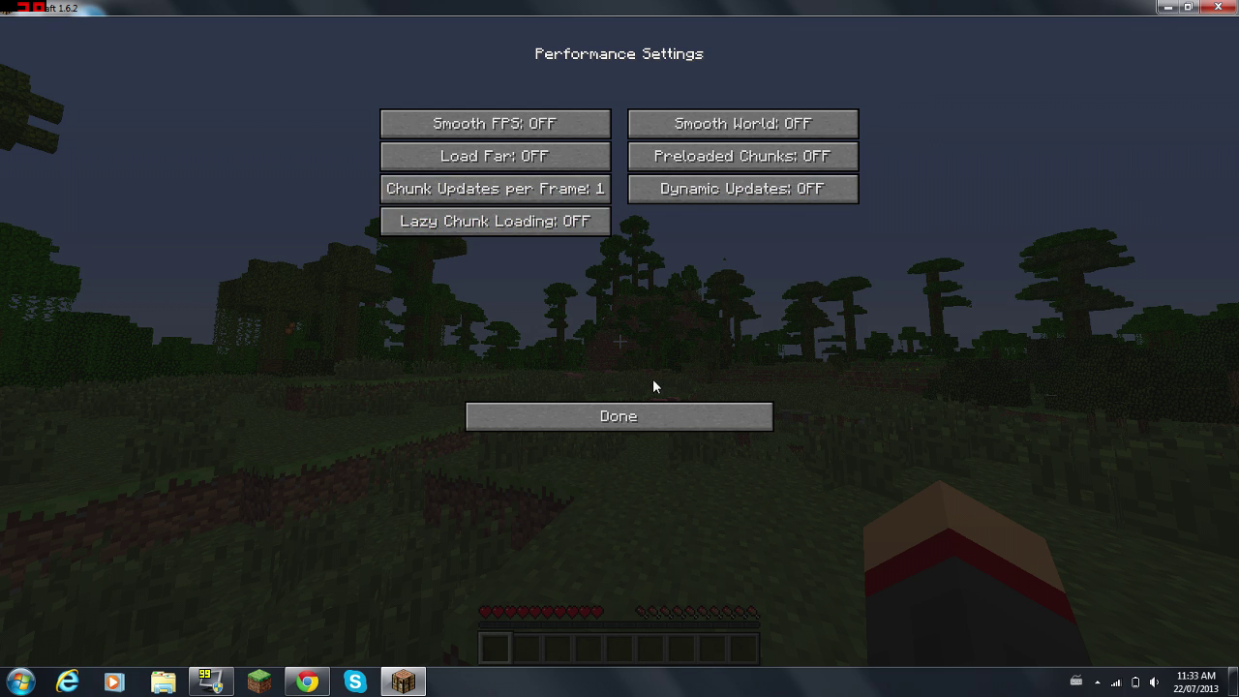
{"action": "left_click", "coordinate": [635, 420]}
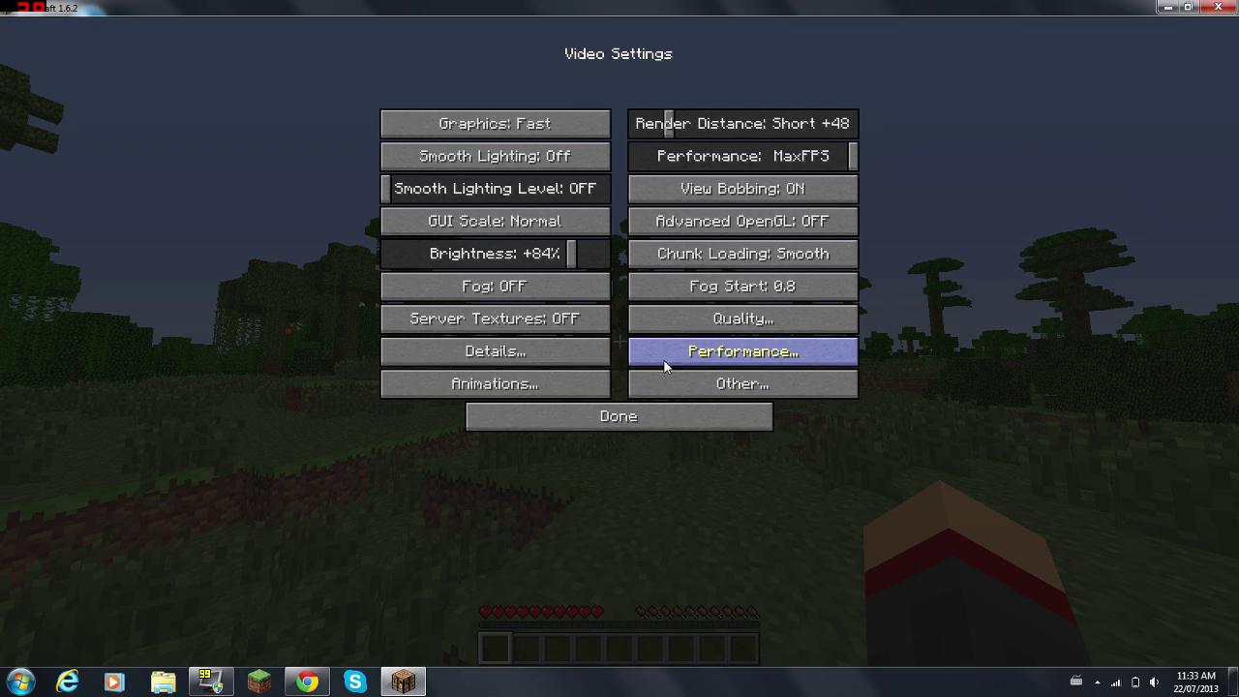
{"action": "left_click", "coordinate": [471, 384]}
{"action": "left_click", "coordinate": [735, 417]}
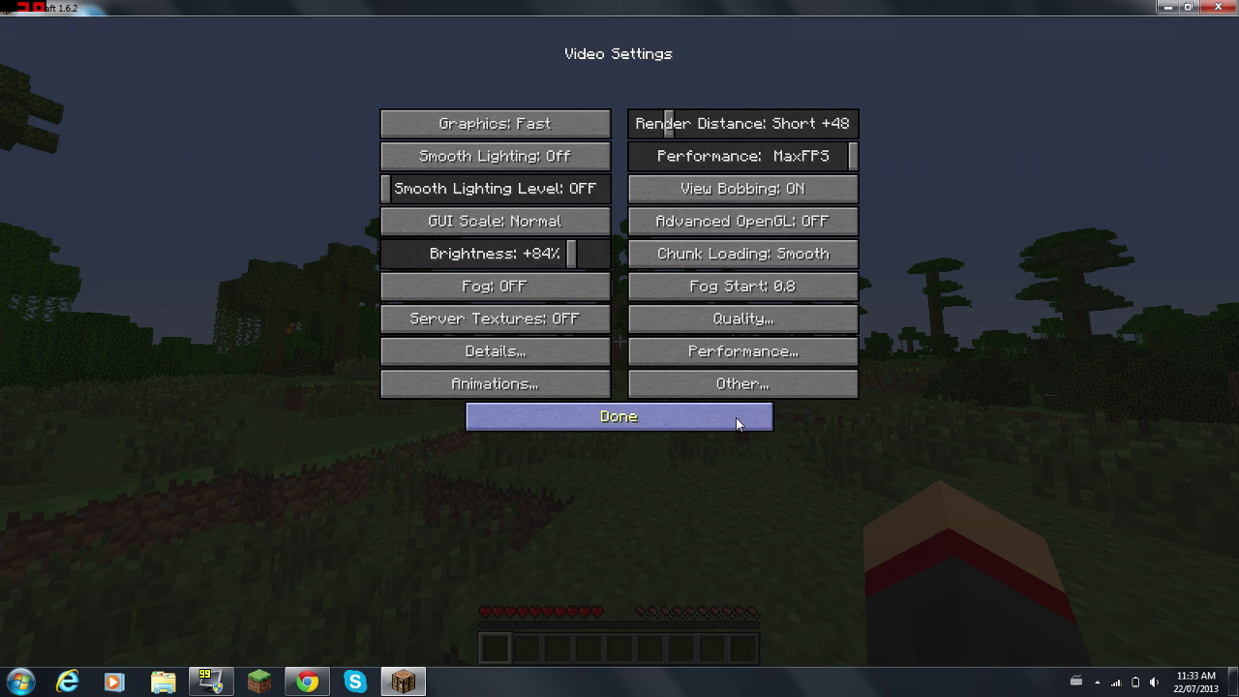
{"action": "left_click", "coordinate": [705, 358]}
{"action": "left_click", "coordinate": [684, 408]}
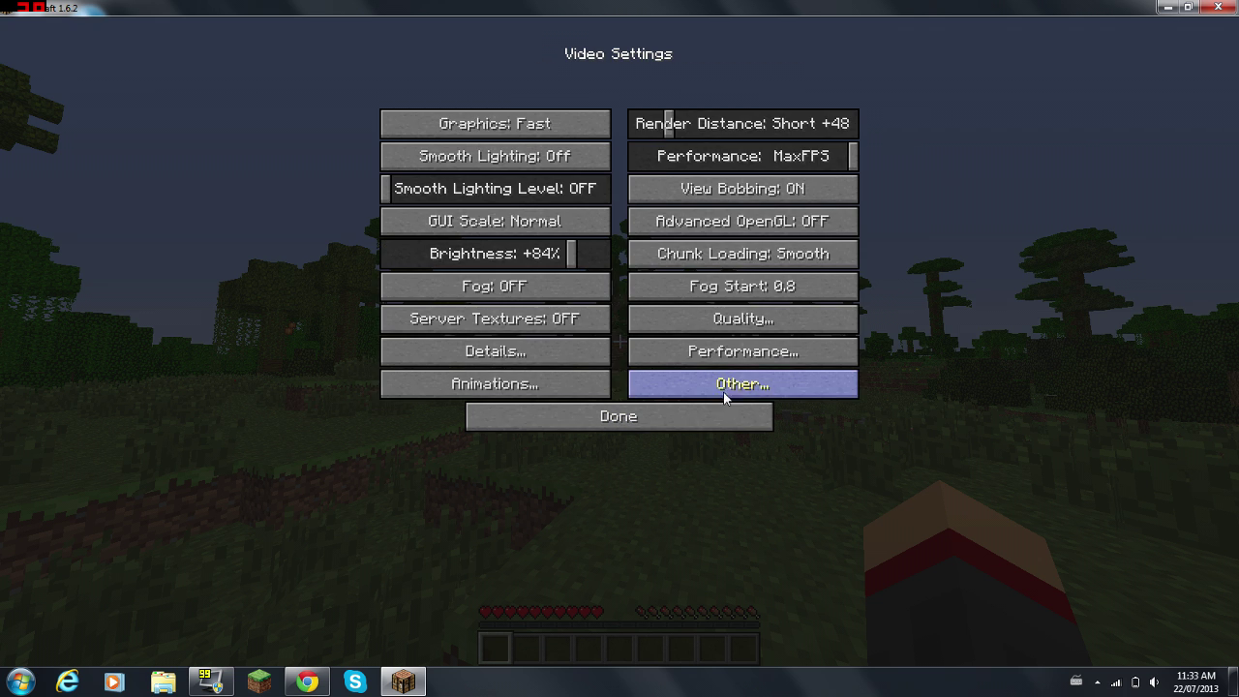
Step: Review the Other Settings page, then leave the options and resume playing
{"action": "left_click", "coordinate": [736, 385]}
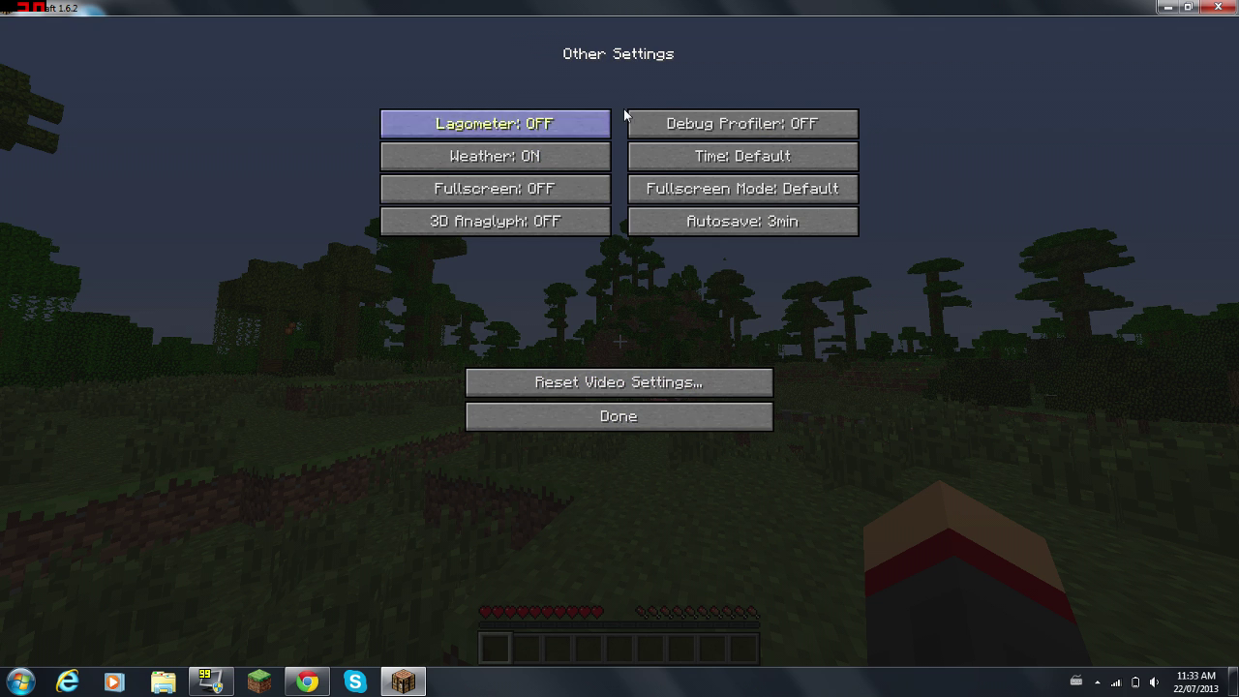
{"action": "left_click", "coordinate": [608, 416]}
{"action": "left_click", "coordinate": [607, 415]}
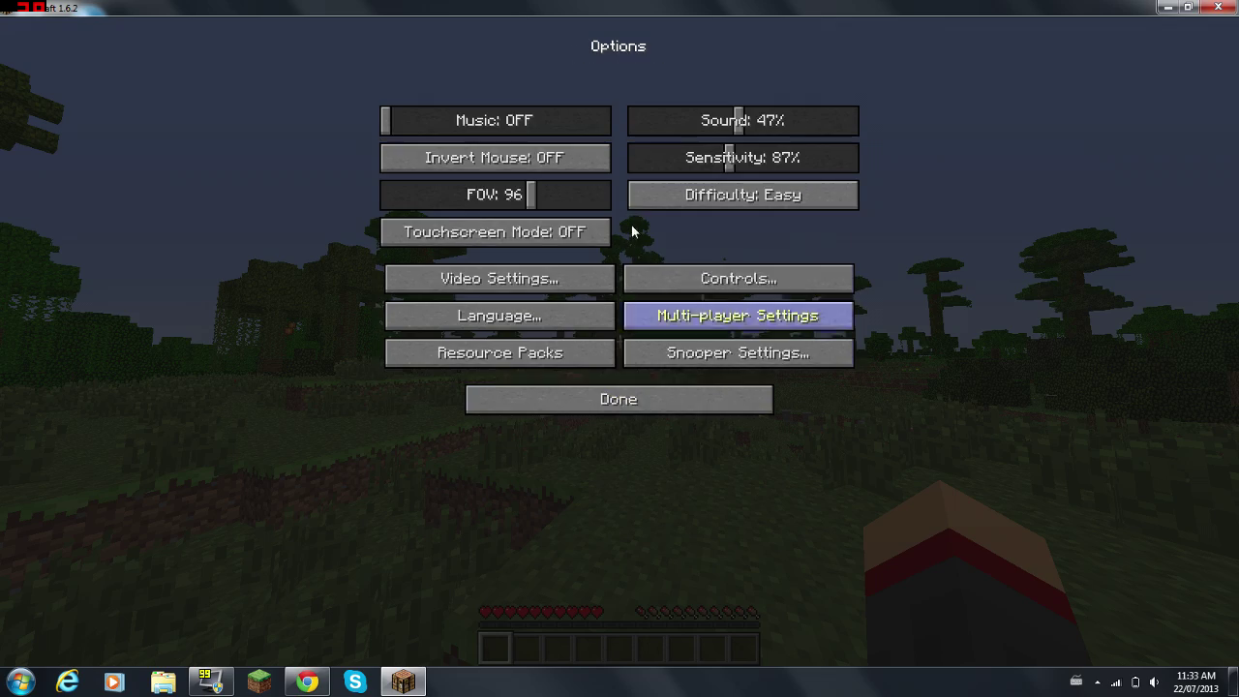
{"action": "left_click", "coordinate": [605, 408]}
{"action": "left_click", "coordinate": [619, 207]}
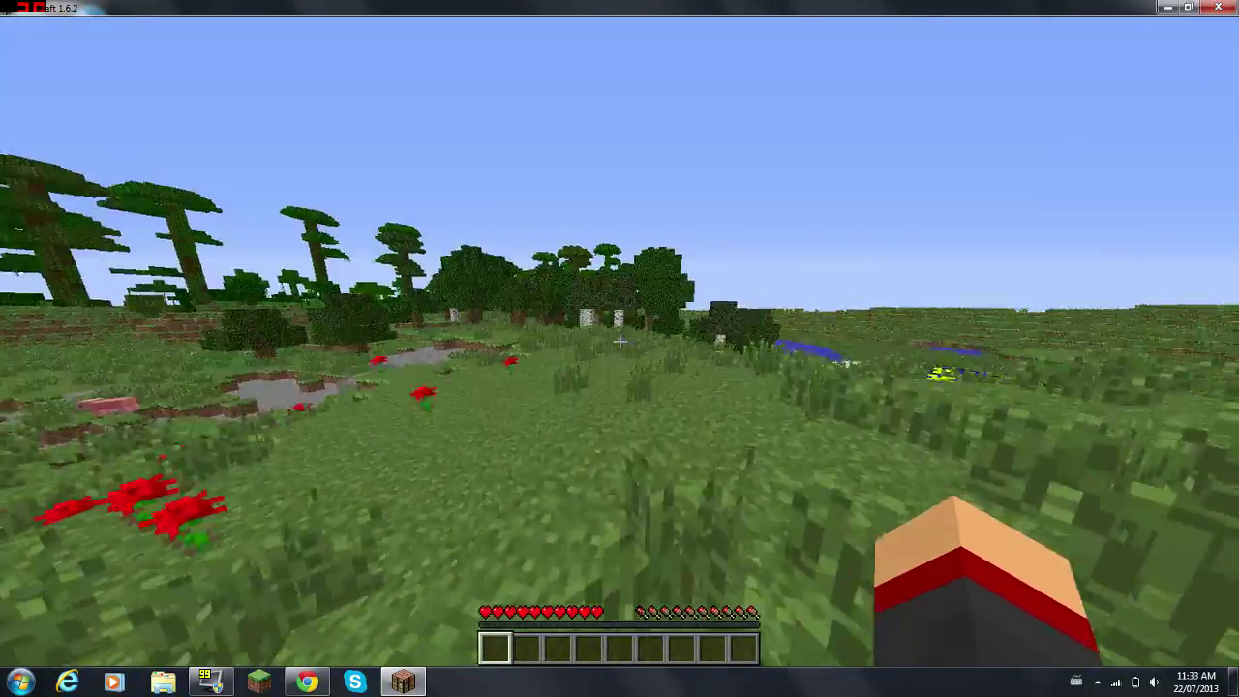
Step: Break the tall grass ahead and drop the collected Seeds, then walk forward across the grassland to the stone area
{"action": "left_click", "coordinate": [619, 340]}
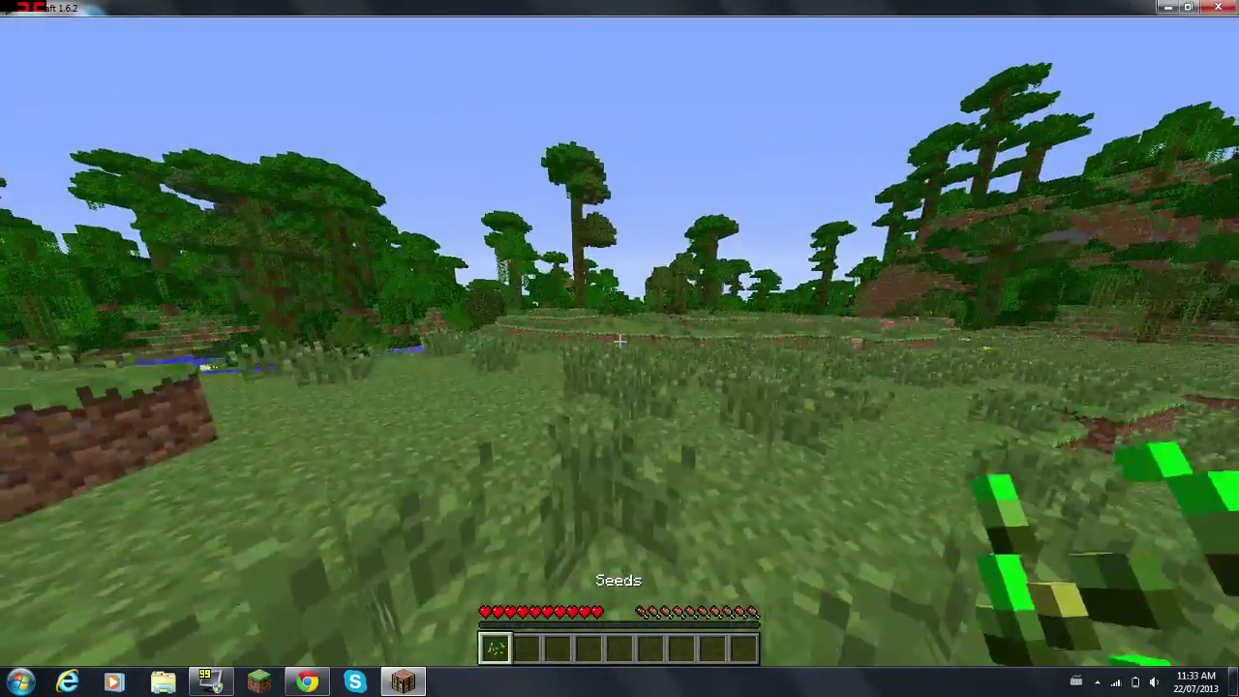
{"action": "key", "text": "q"}
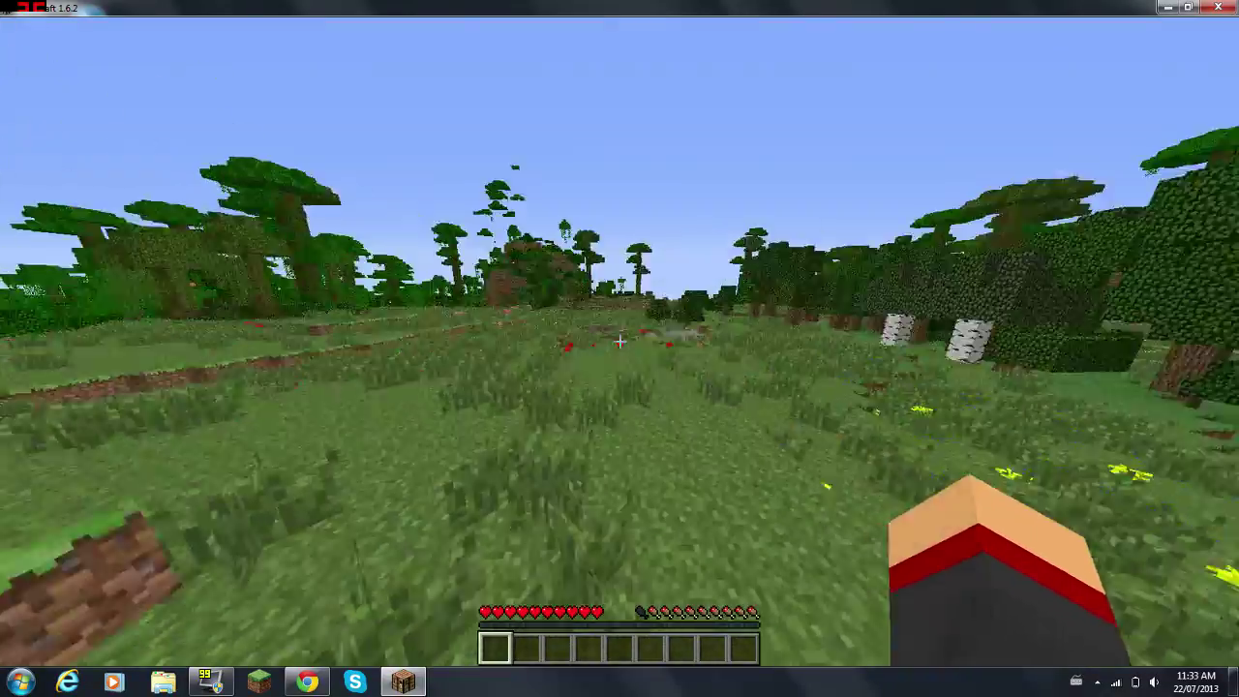
{"action": "key", "text": "w"}
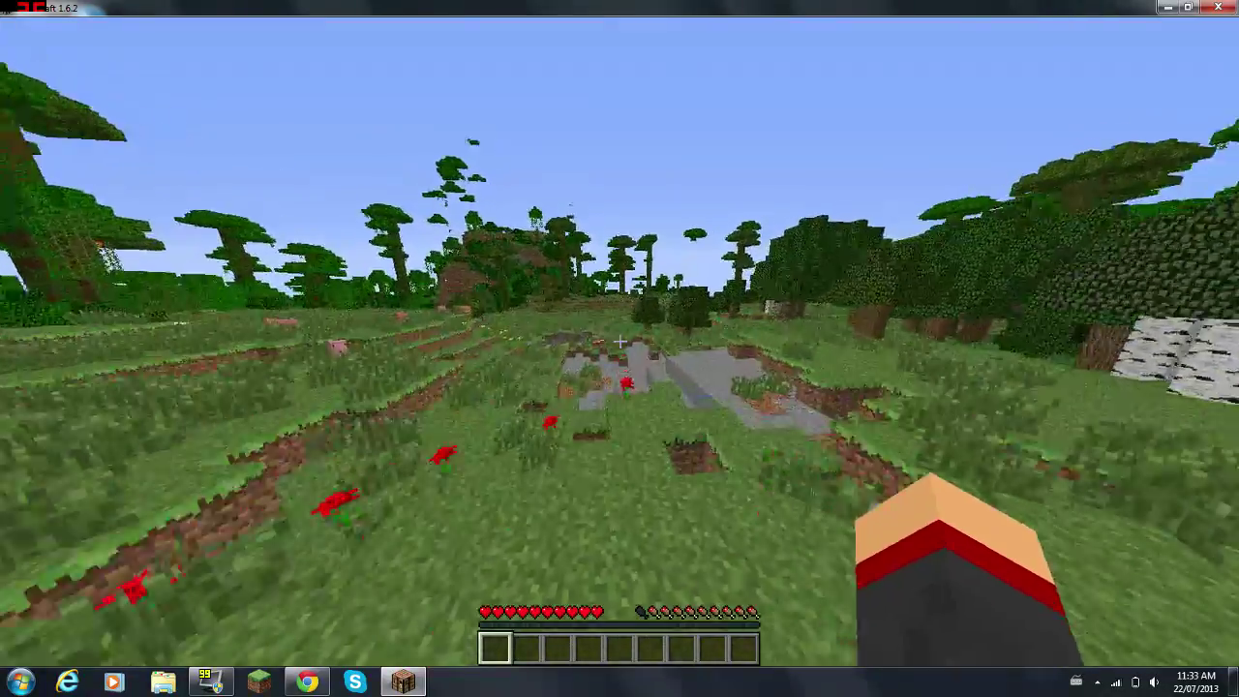
{"action": "key", "text": "w"}
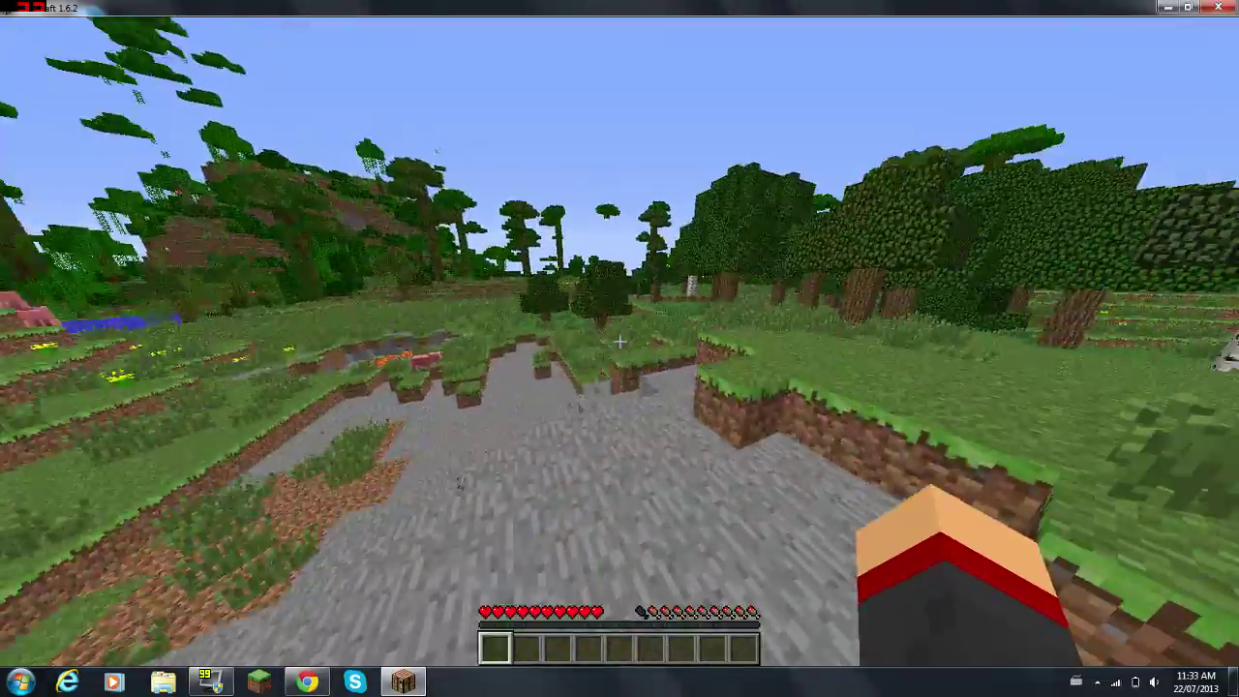
Step: Walk off the stone area and roam the grassland past the red flowers, heading toward the pigs beside the lava pool
{"action": "key", "text": "w"}
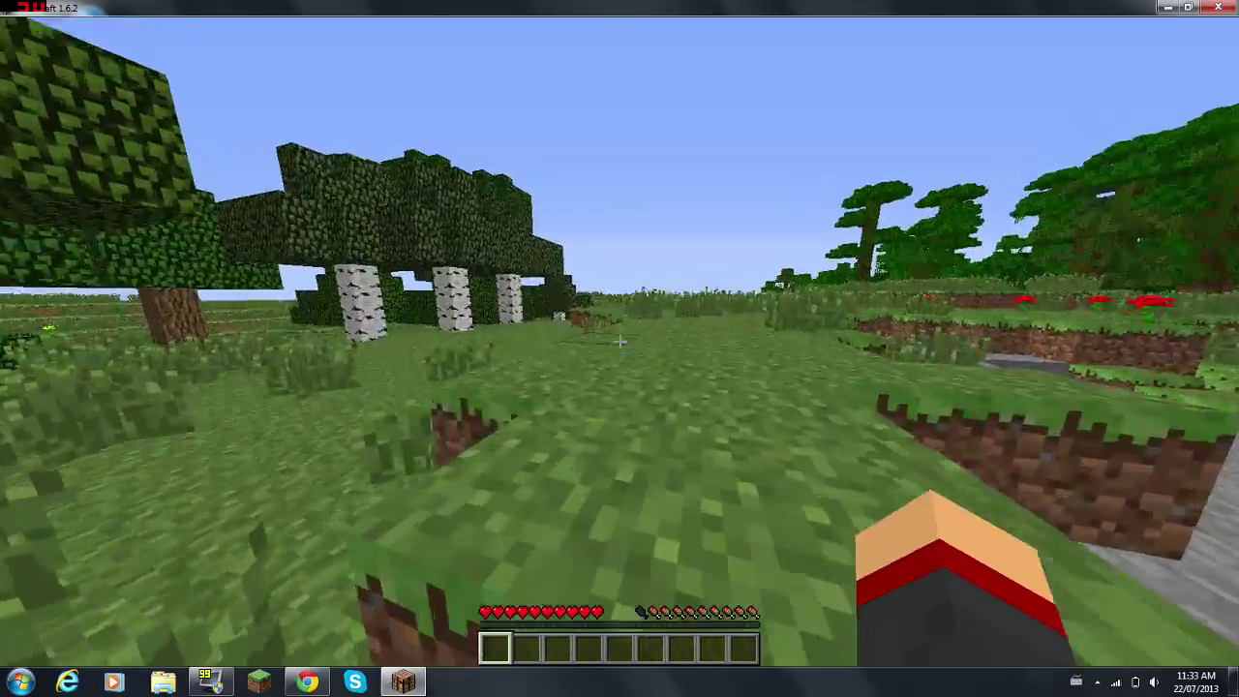
{"action": "key", "text": "w"}
{"action": "key", "text": "w"}
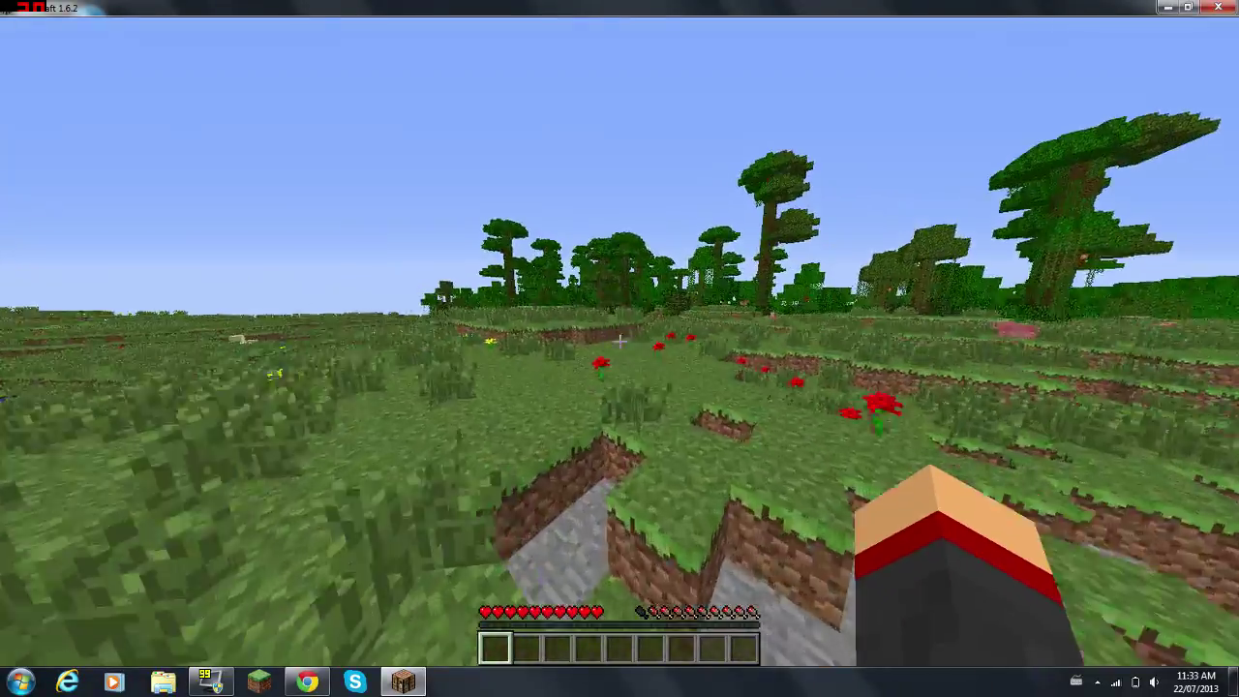
{"action": "key", "text": "w"}
{"action": "key", "text": "w"}
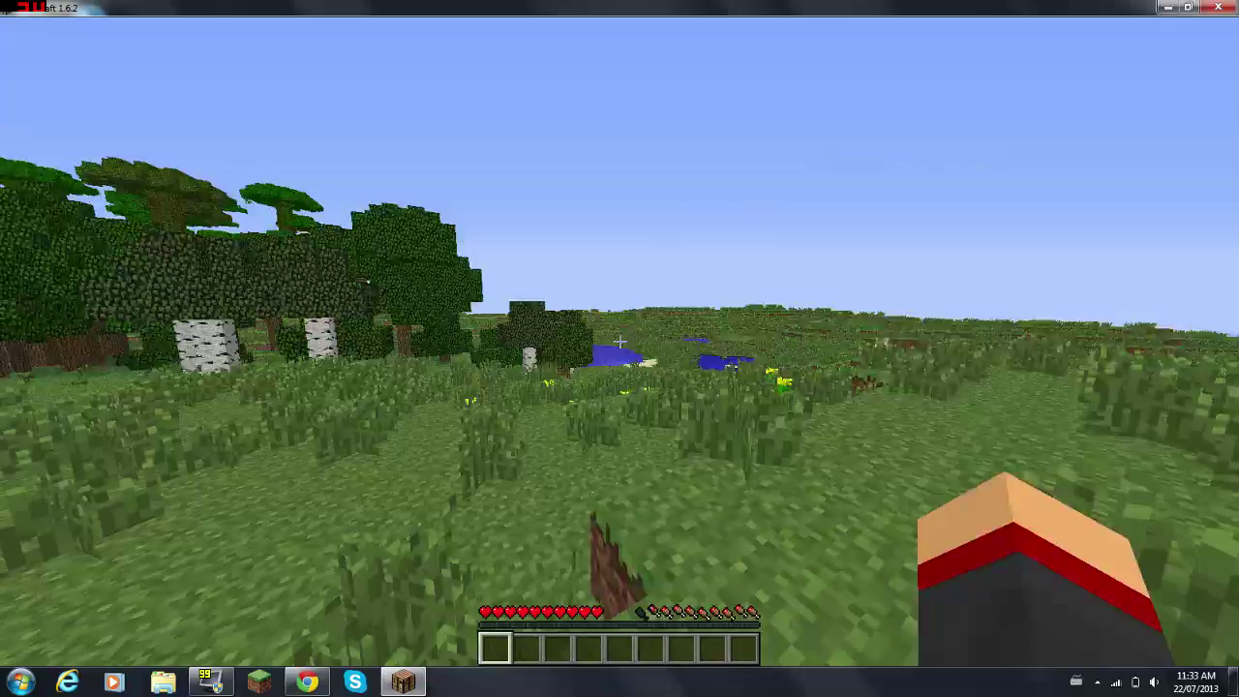
{"action": "key", "text": "w"}
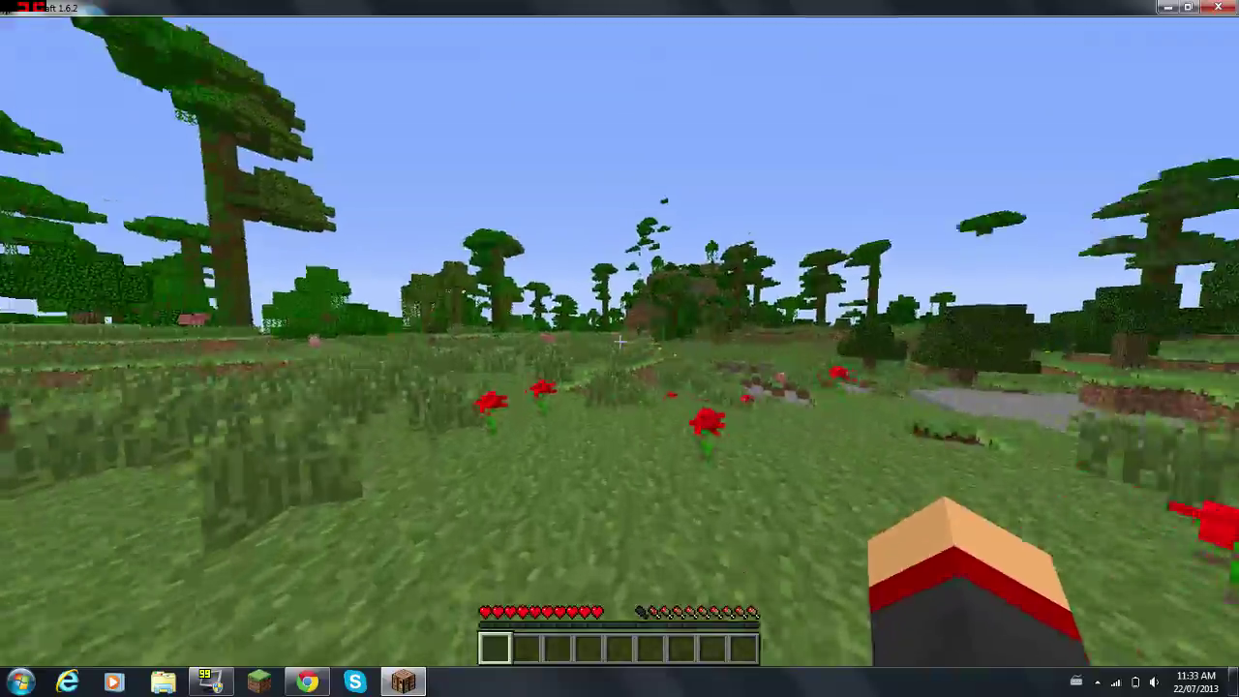
{"action": "key", "text": "w"}
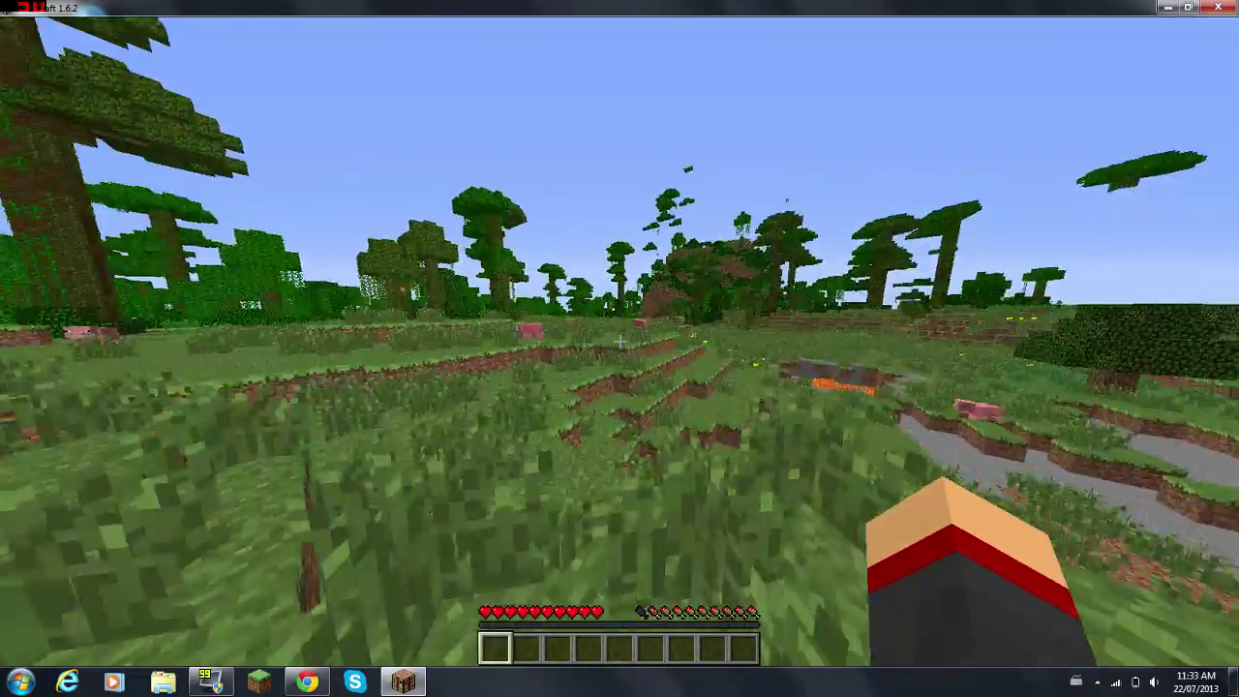
{"action": "key", "text": "w"}
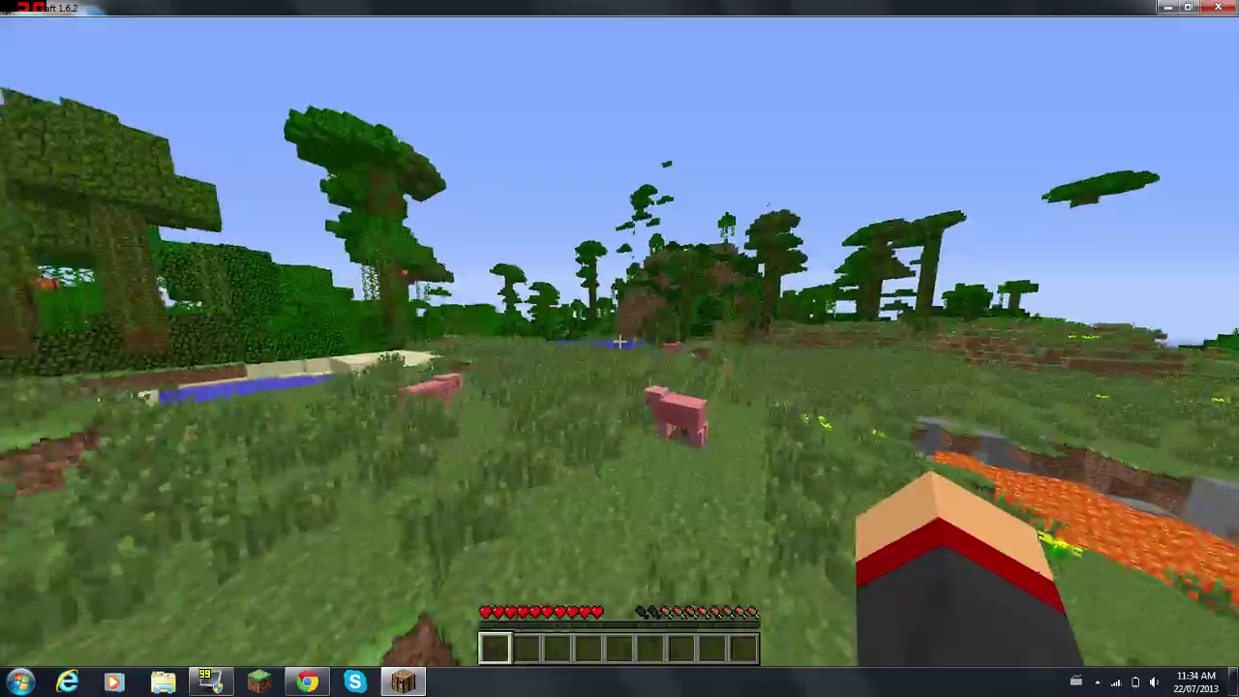
Step: Turn around and walk back past the exposed stone, circling the flowered grassland and looking out toward the ponds and jungle trees
{"action": "left_click_drag", "start_coordinate": [620, 341], "coordinate": [852, 342]}
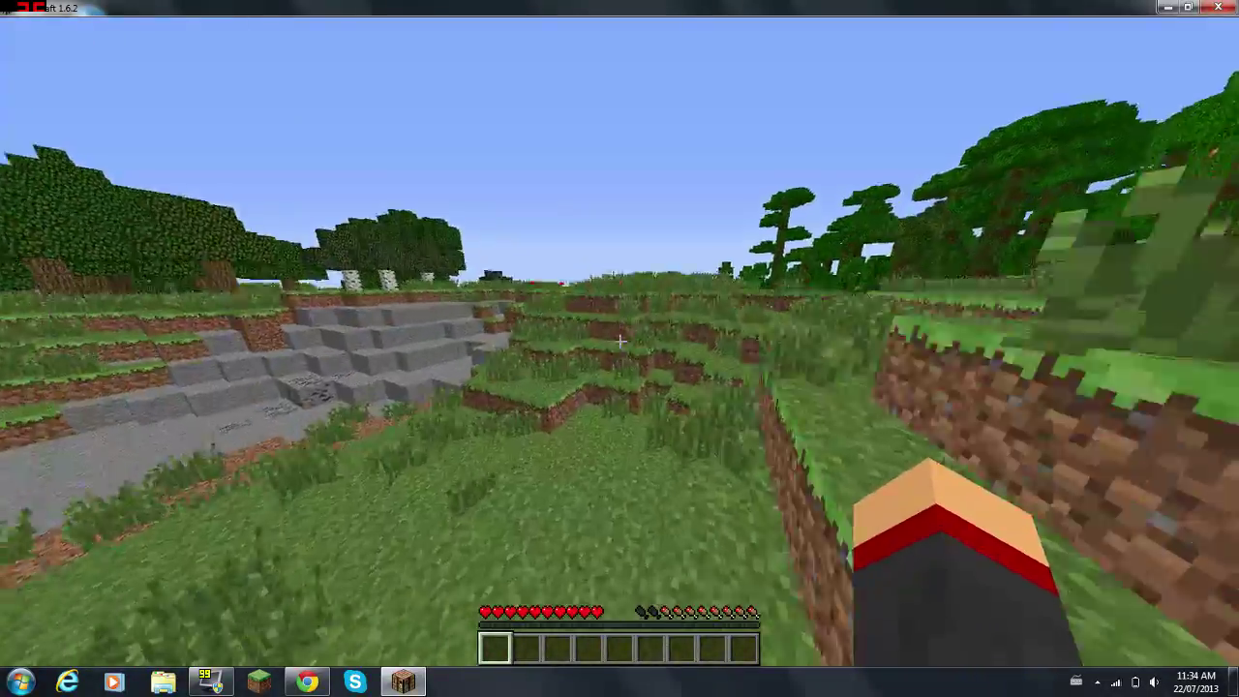
{"action": "key", "text": "w"}
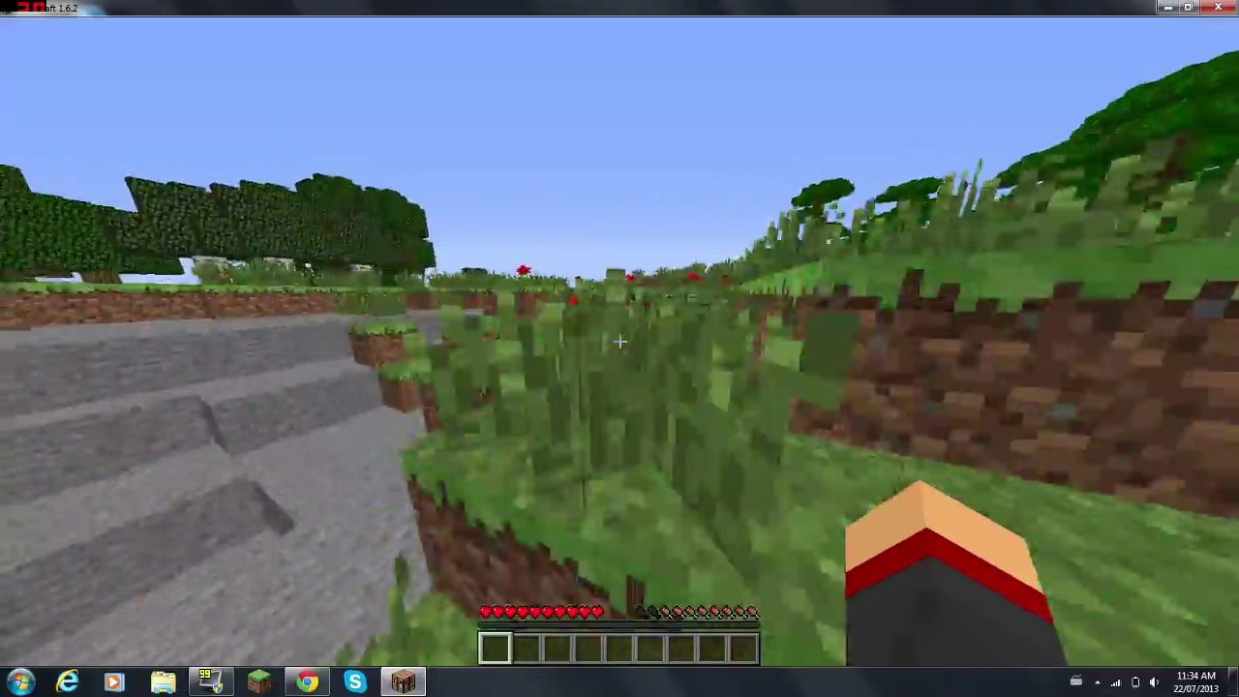
{"action": "key", "text": "w"}
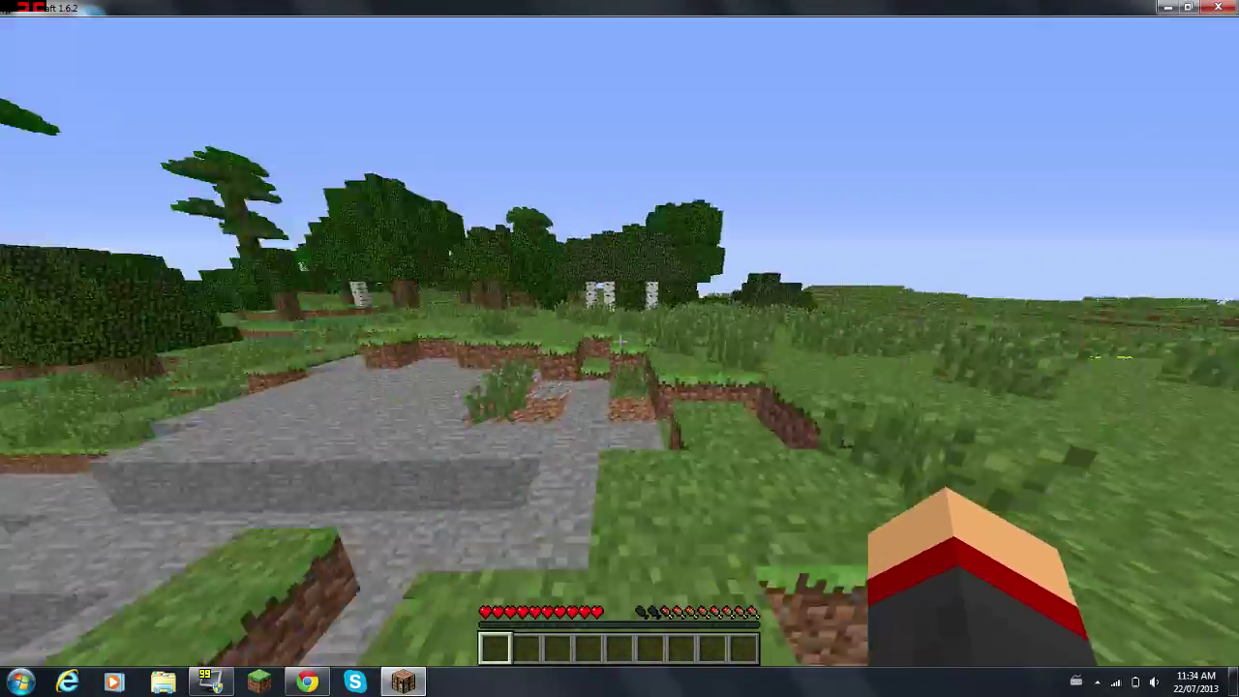
{"action": "key", "text": "w"}
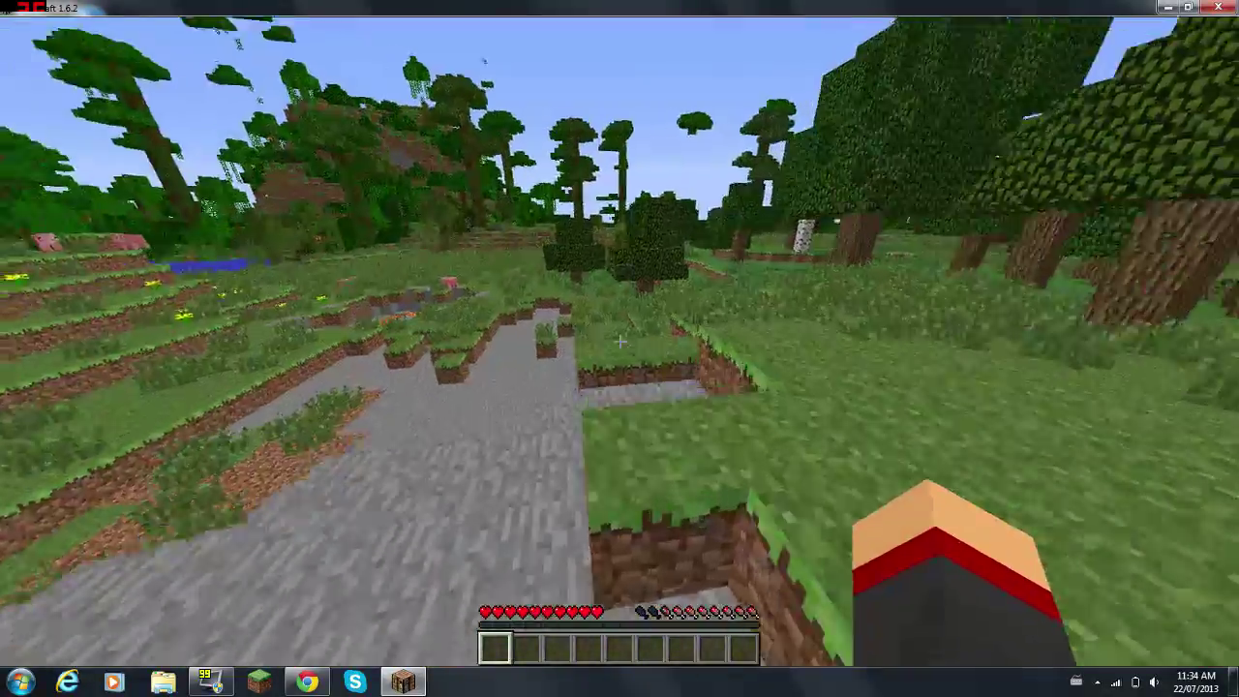
{"action": "key", "text": "w"}
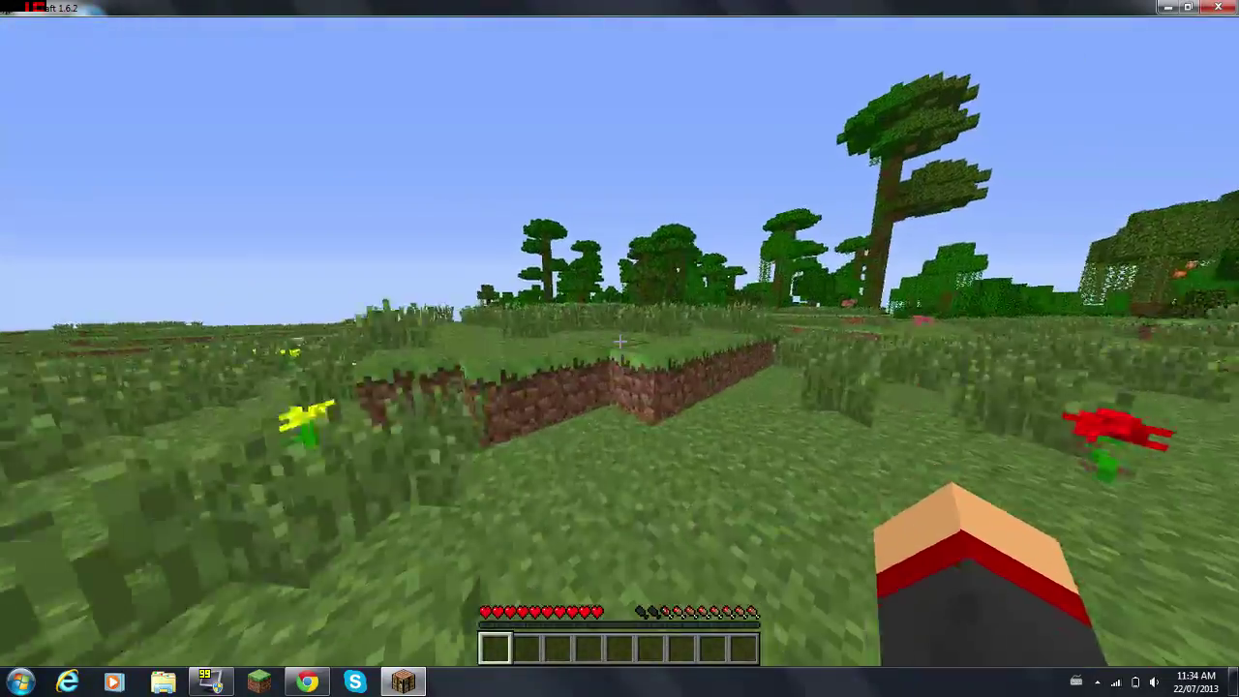
{"action": "key", "text": "w"}
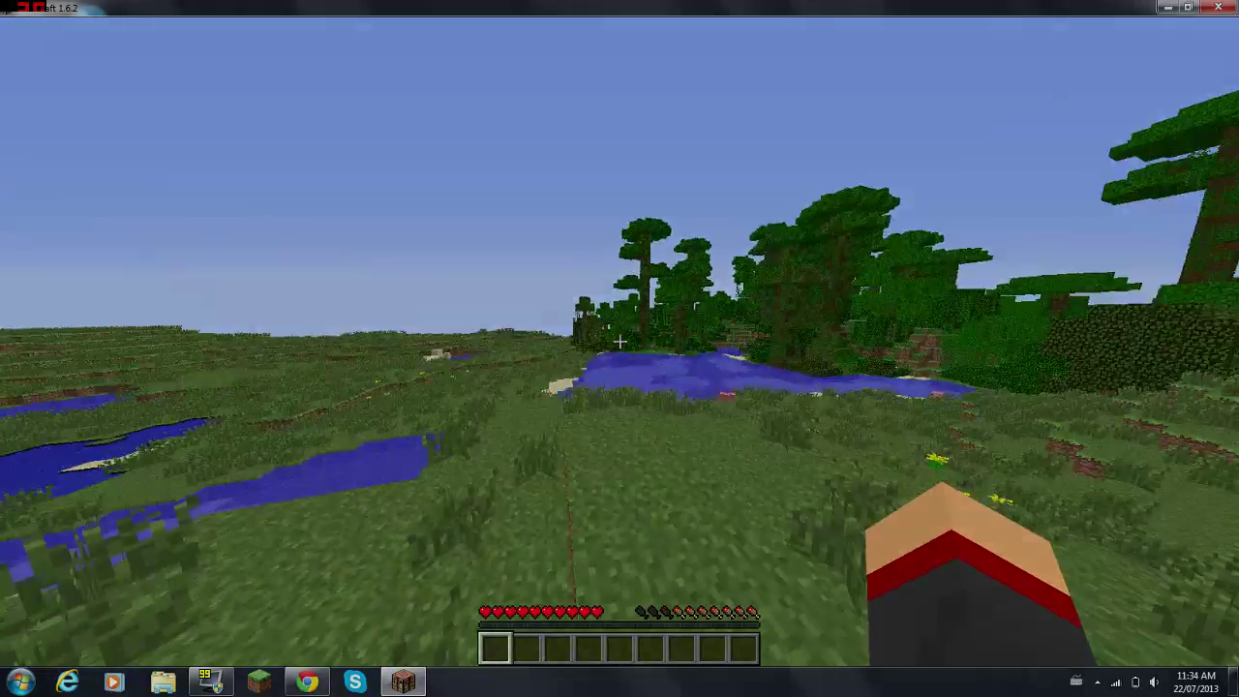
{"action": "key", "text": "w"}
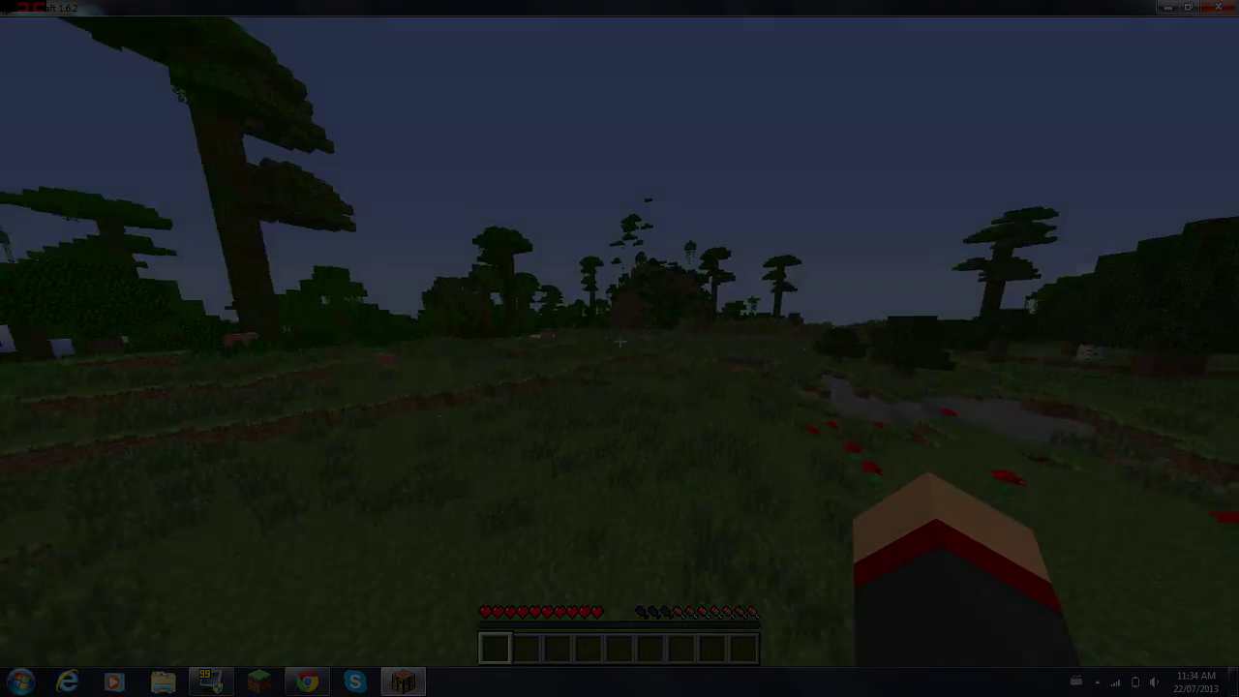